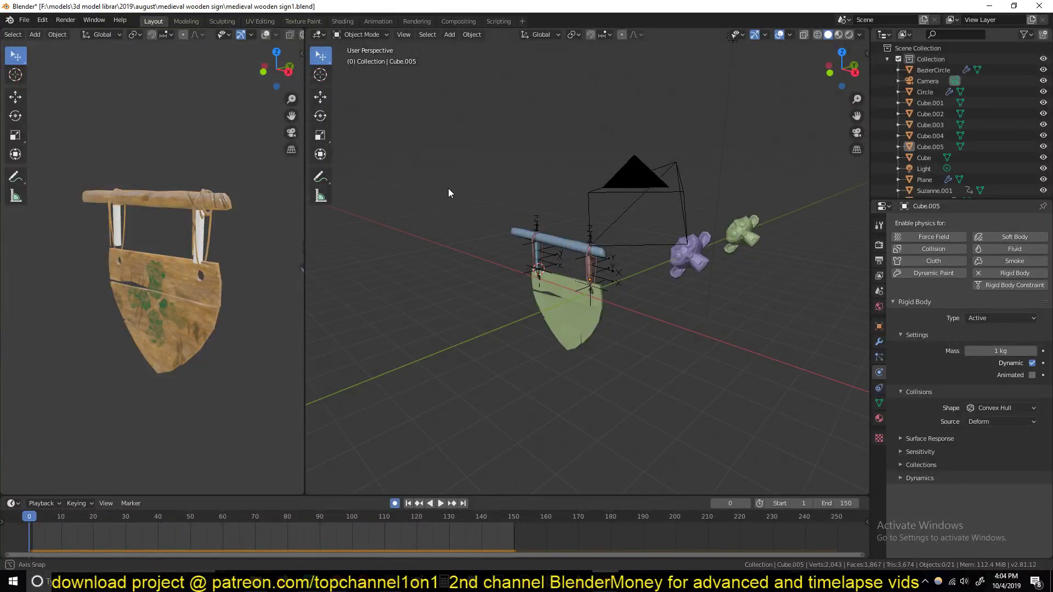
Step: Play the hanging sign's rigid body simulation and examine how the sign swings from several angles
key("space")
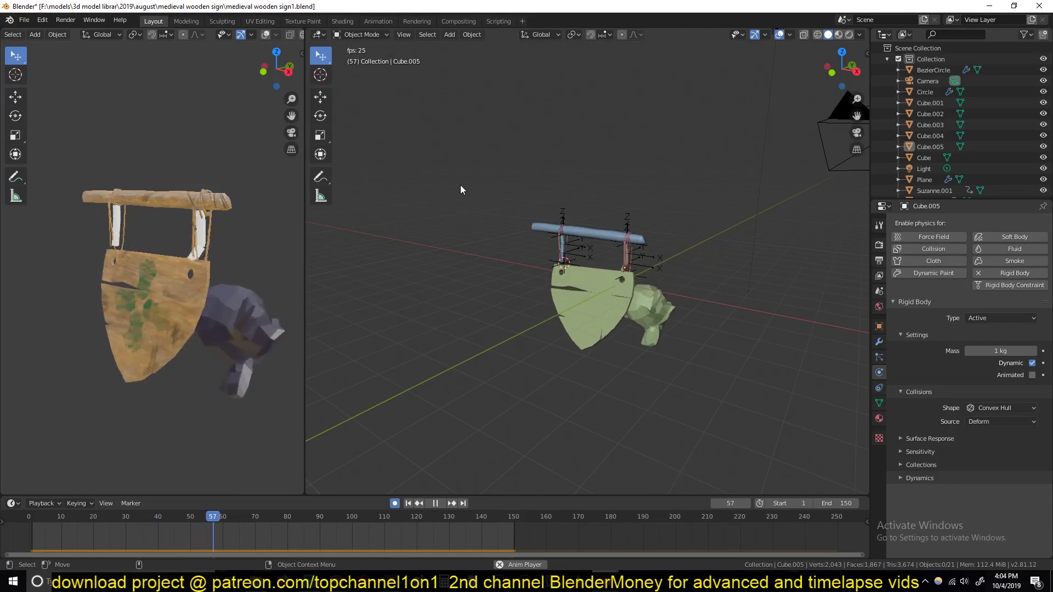
middle_click_drag(461, 190, 538, 298)
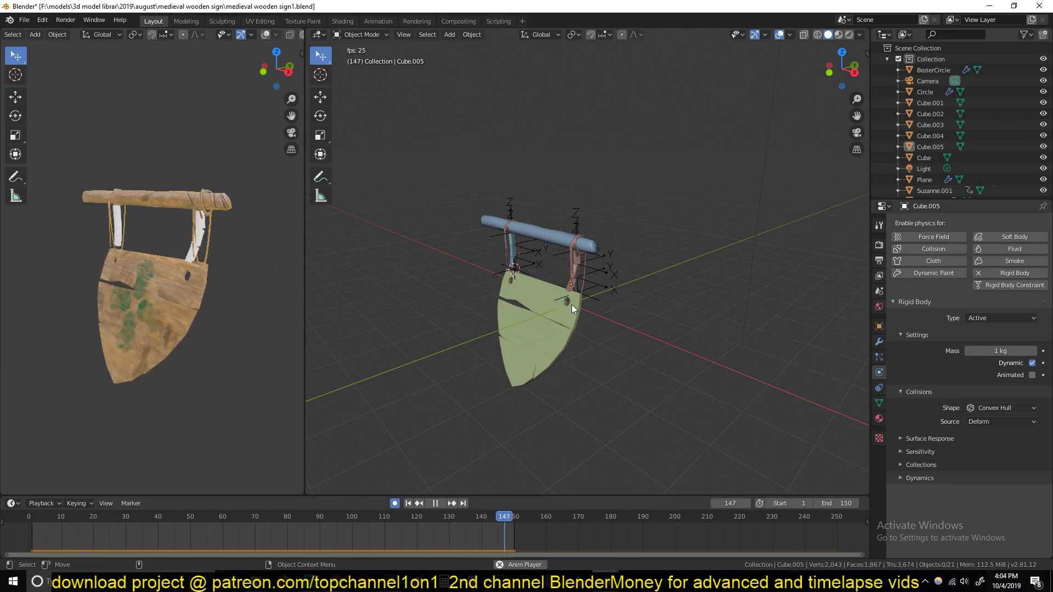
middle_click_drag(582, 311, 578, 289, "shift")
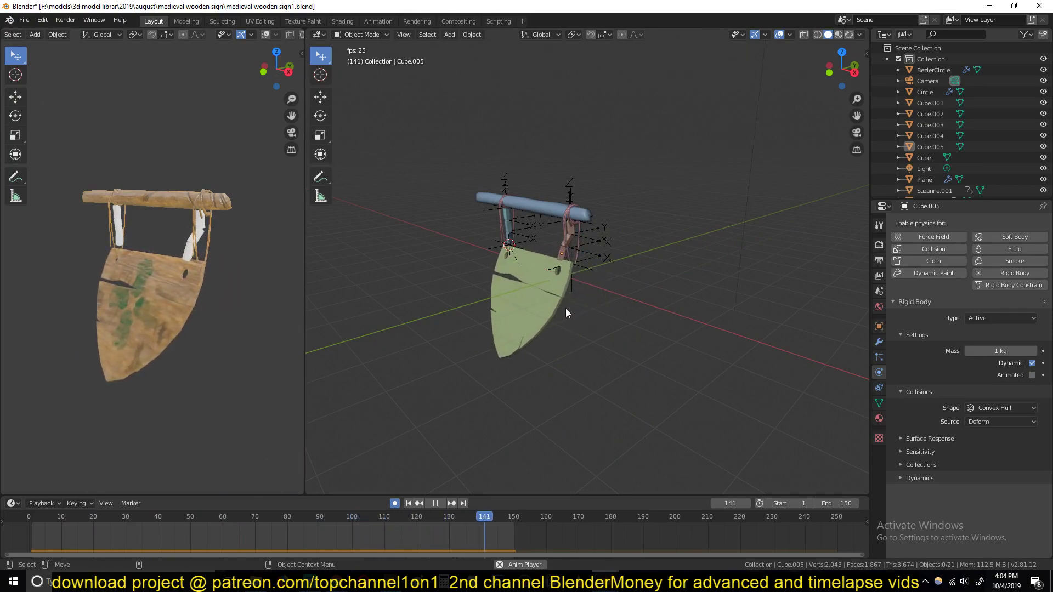
key("Escape")
Step: Move the green monkey head's first keyframe to frame 41 and test the simulation
left_click(768, 220)
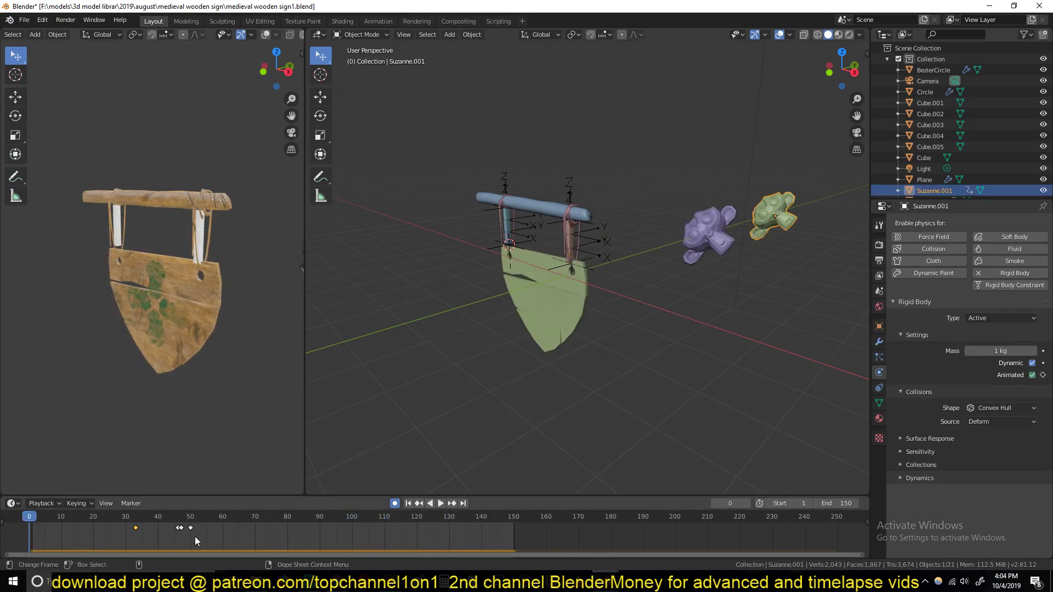
key("g")
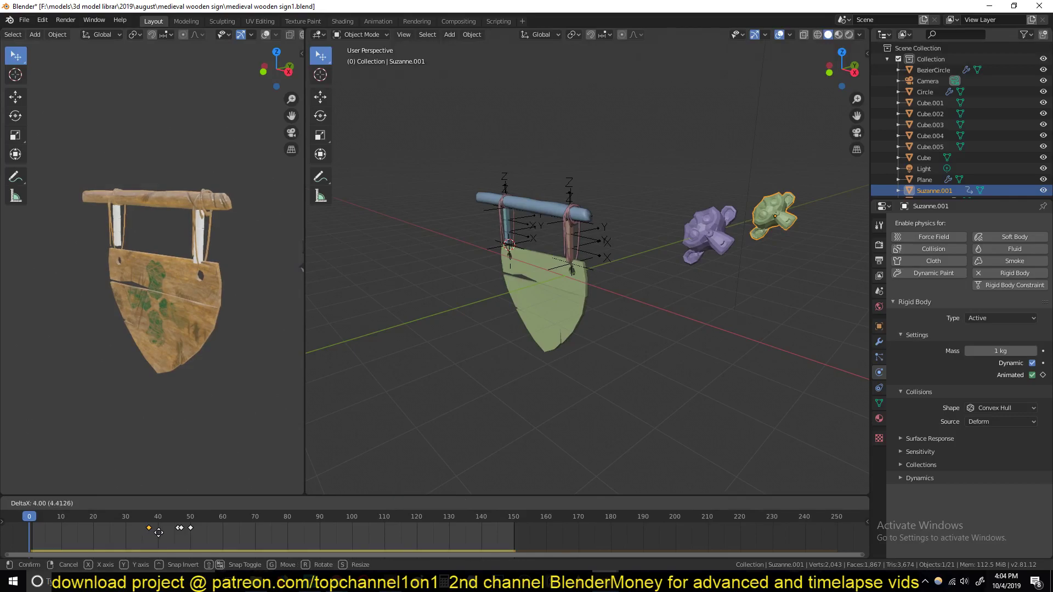
left_click(170, 539)
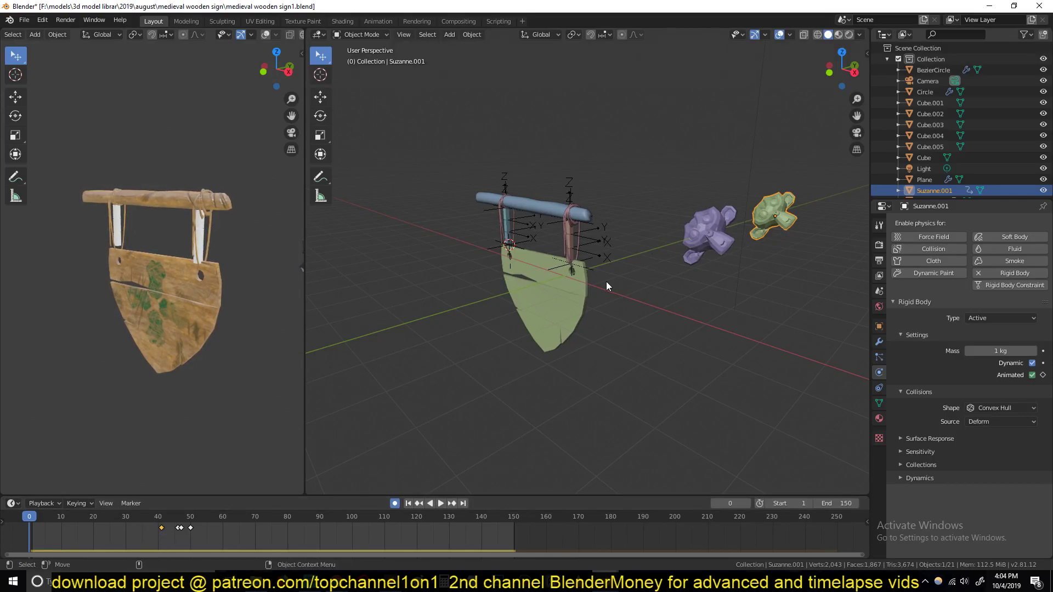
key("space")
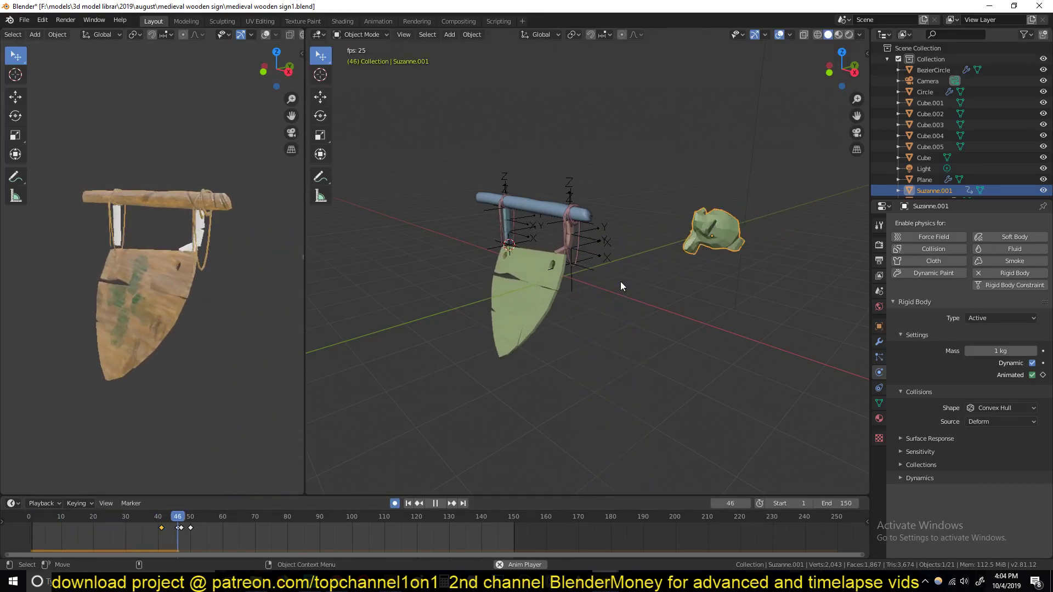
key("Escape")
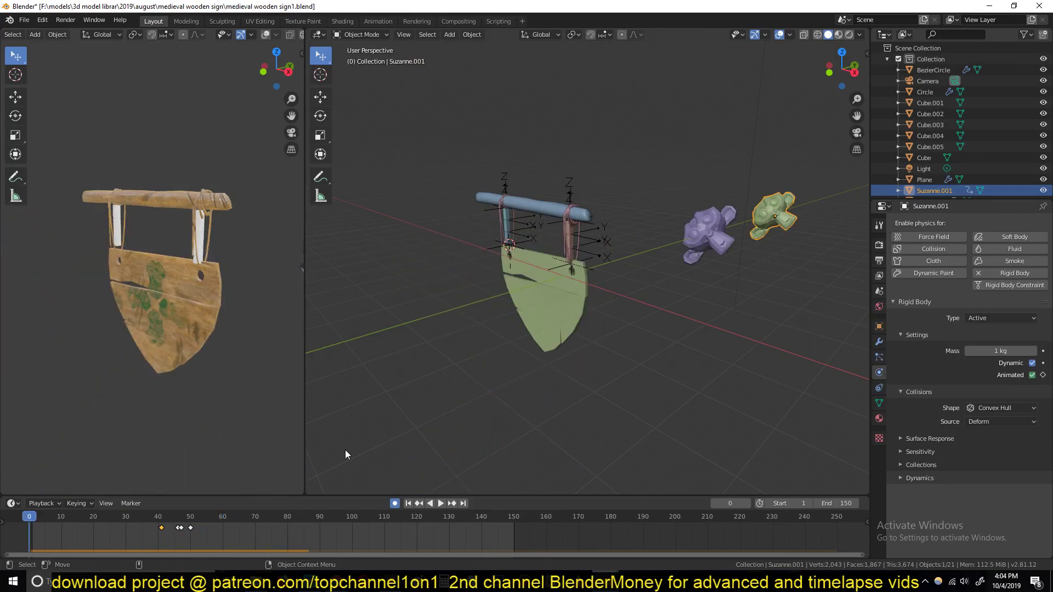
Step: Shift the green monkey head's first keyframe to frame 38 and replay the collision with the sign
key("g")
left_click(159, 534)
left_click(721, 219)
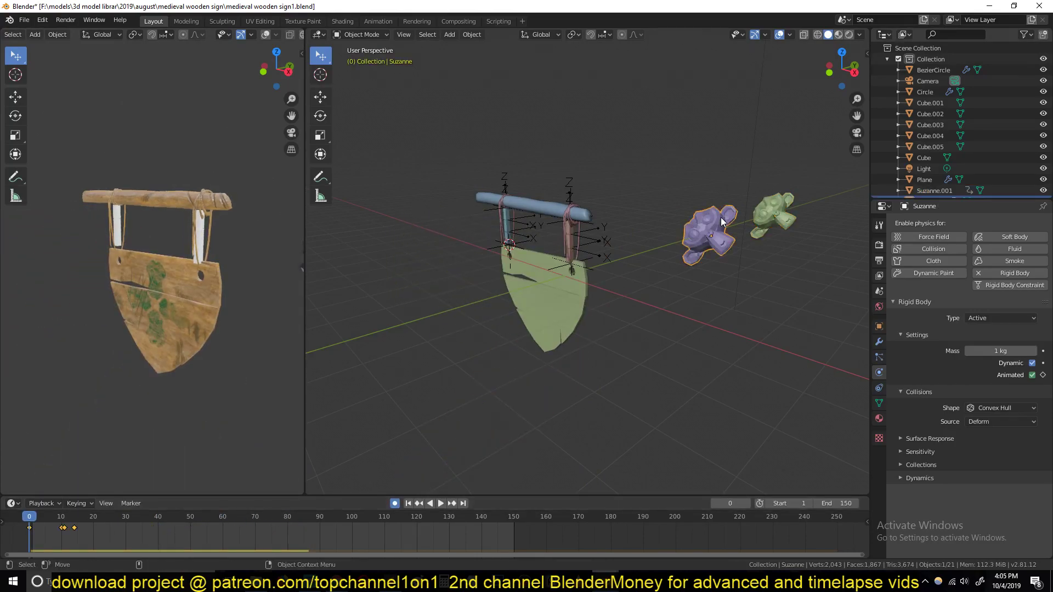
key("space")
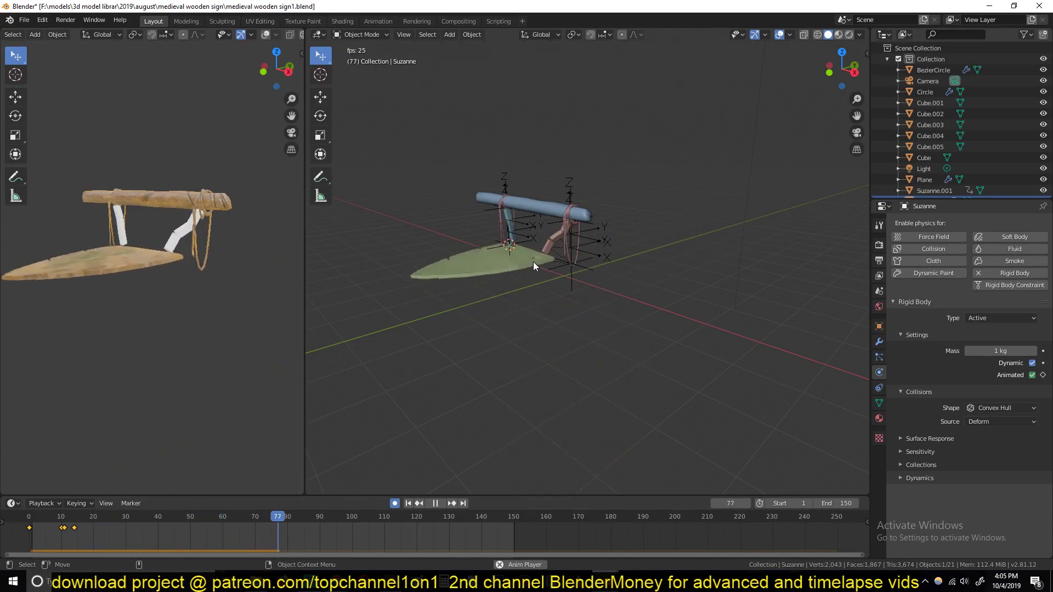
key("Escape")
key("ctrl+z")
key("space")
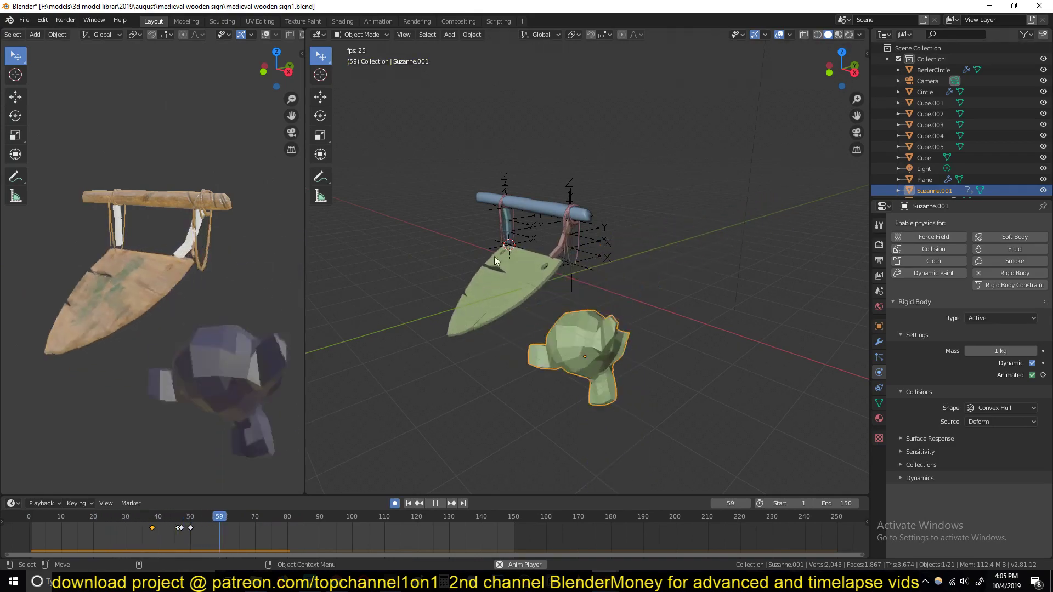
key("Escape")
Step: Move the green monkey head's first keyframe to frame 42 and play the simulation to check the impact
left_click_drag(152, 528, 165, 528)
key("space")
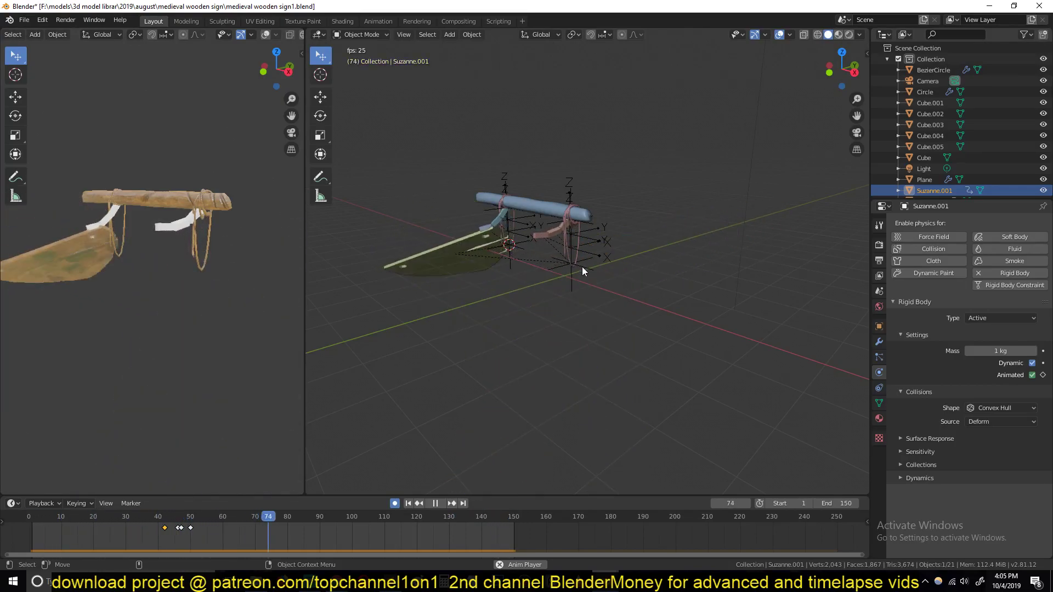
key("Escape")
middle_click_drag(600, 264, 567, 294)
scroll(567, 294, "up", 2)
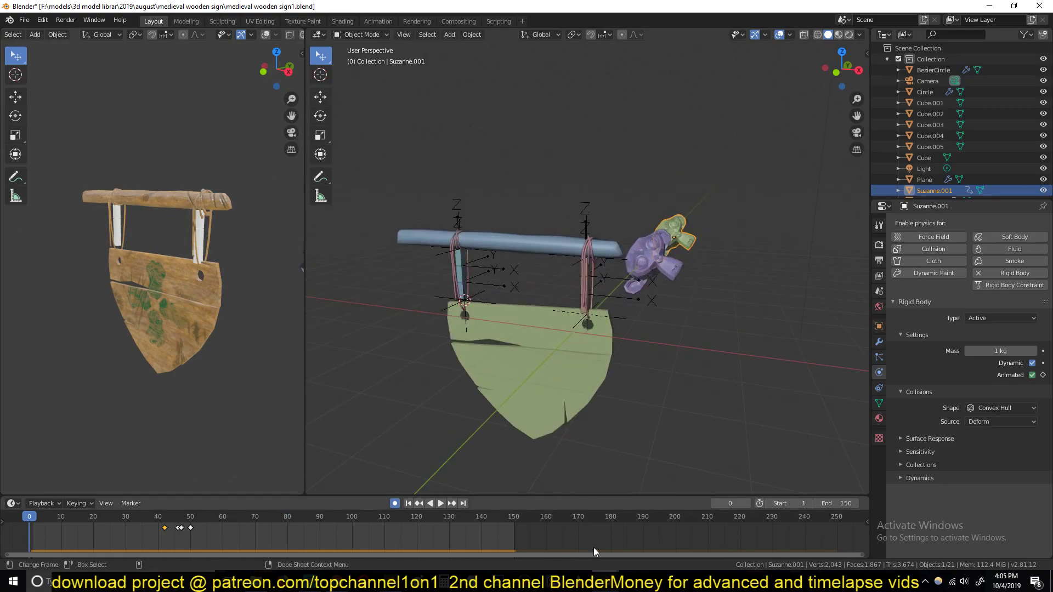
mouse_move(603, 582)
mouse_move(638, 531)
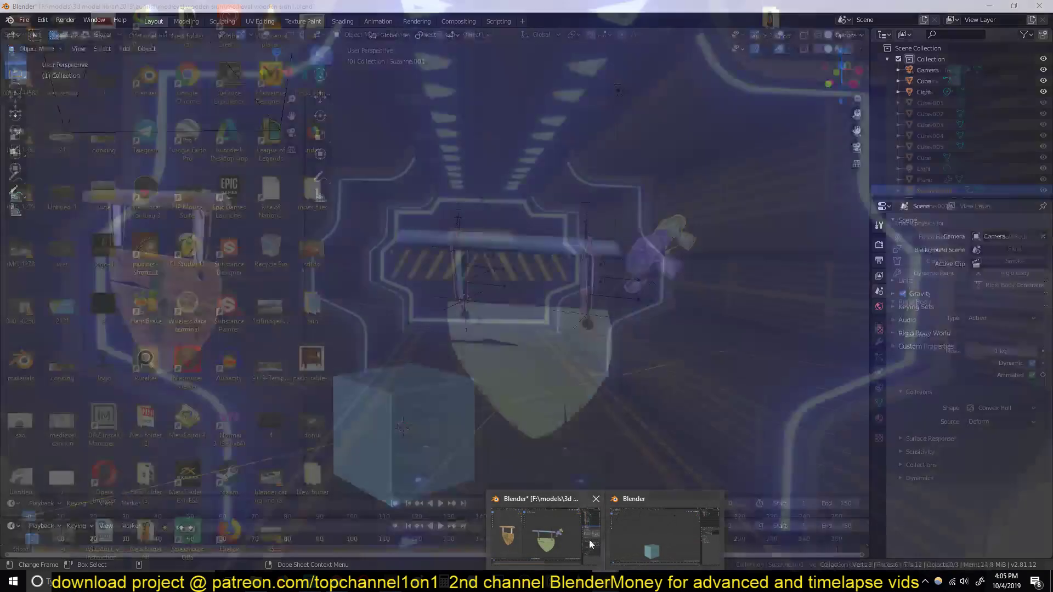
left_click(589, 540)
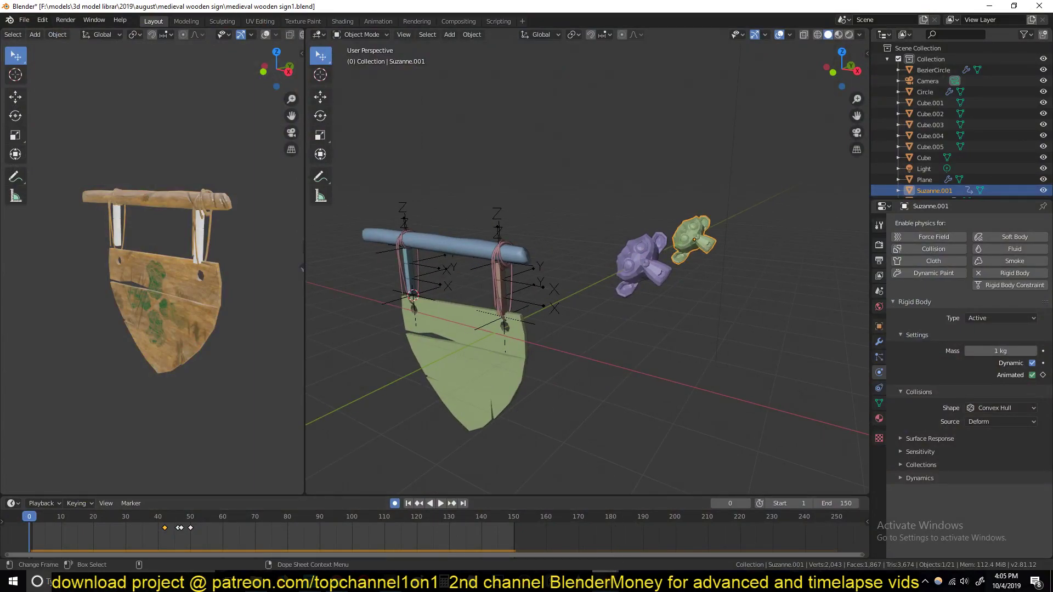
mouse_move(603, 582)
left_click(632, 555)
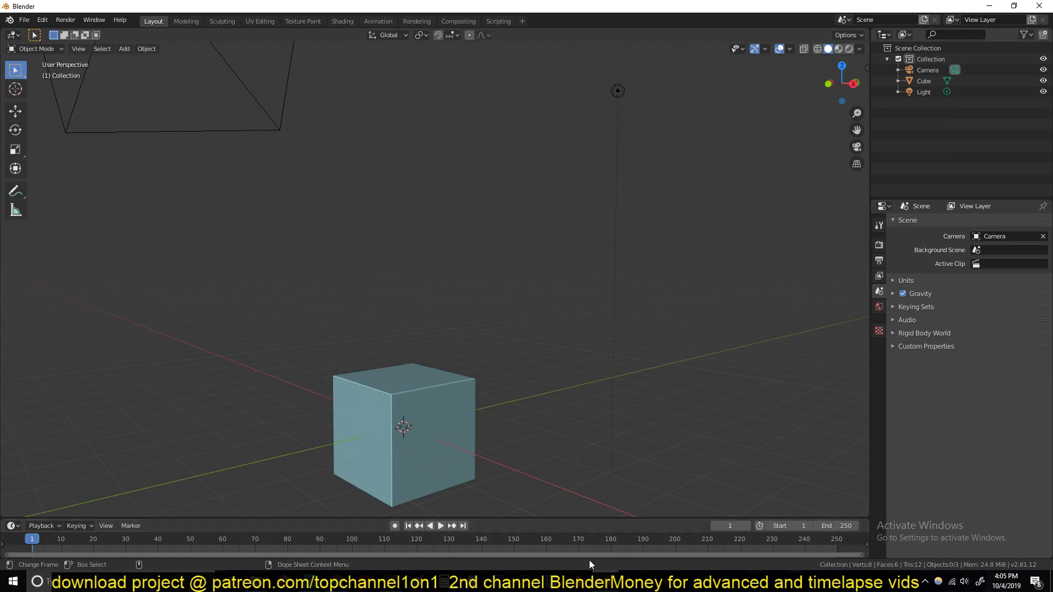
left_click(565, 542)
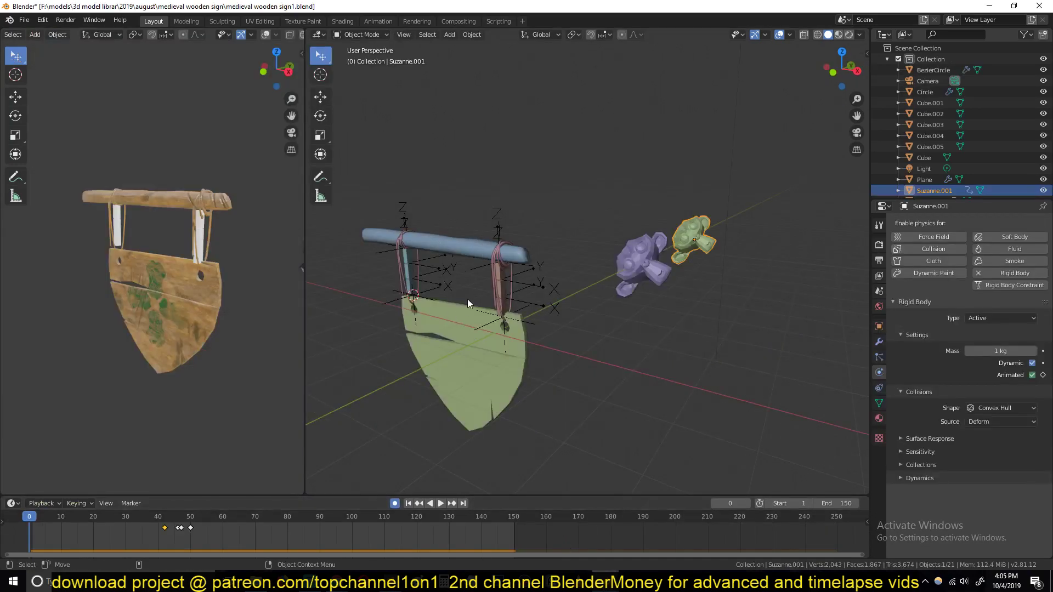
middle_click_drag(423, 290, 467, 205, "shift")
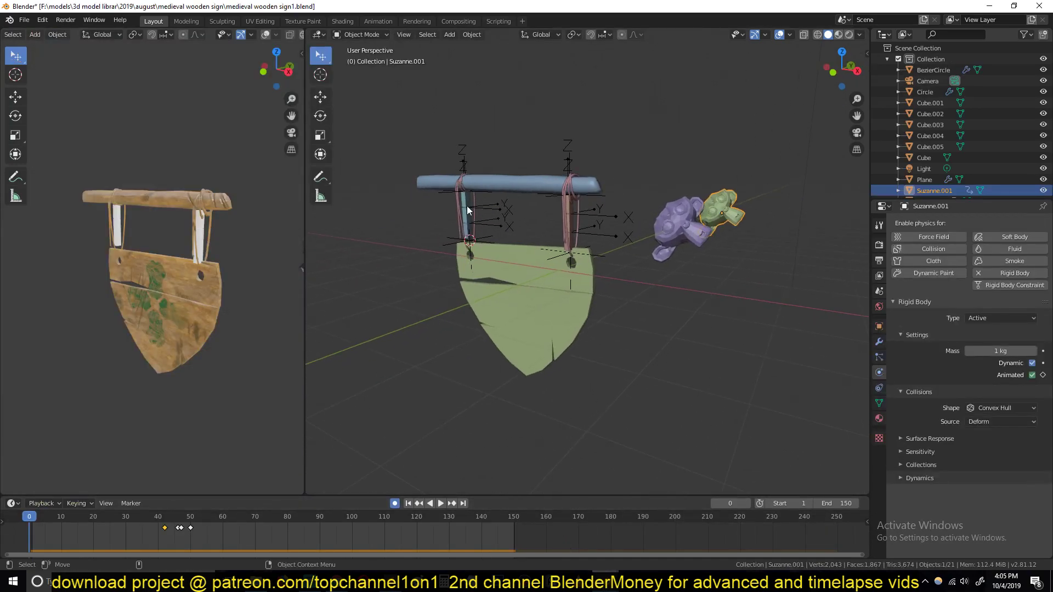
mouse_move(603, 582)
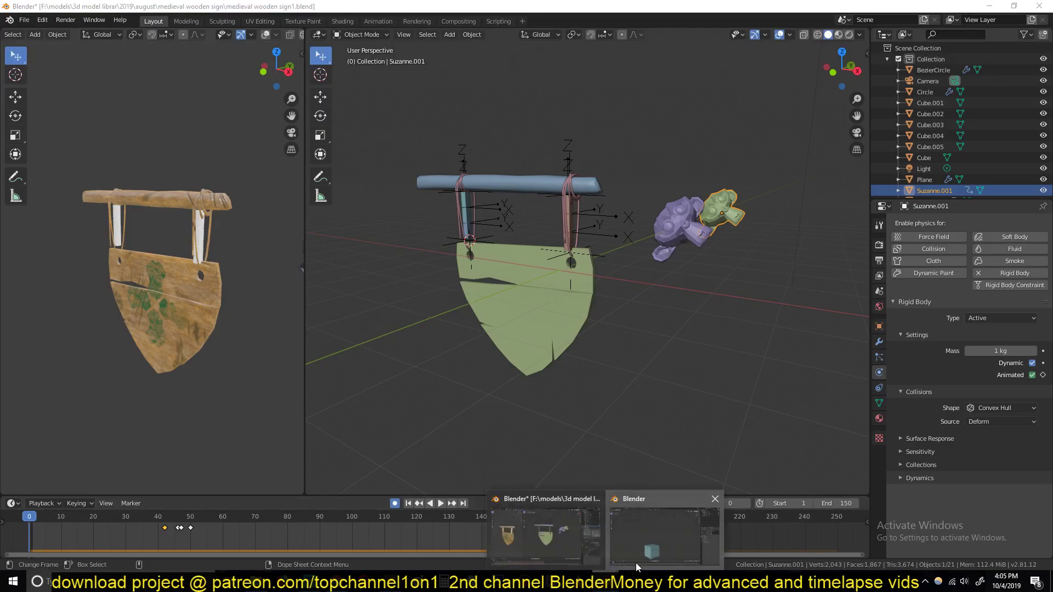
left_click(636, 561)
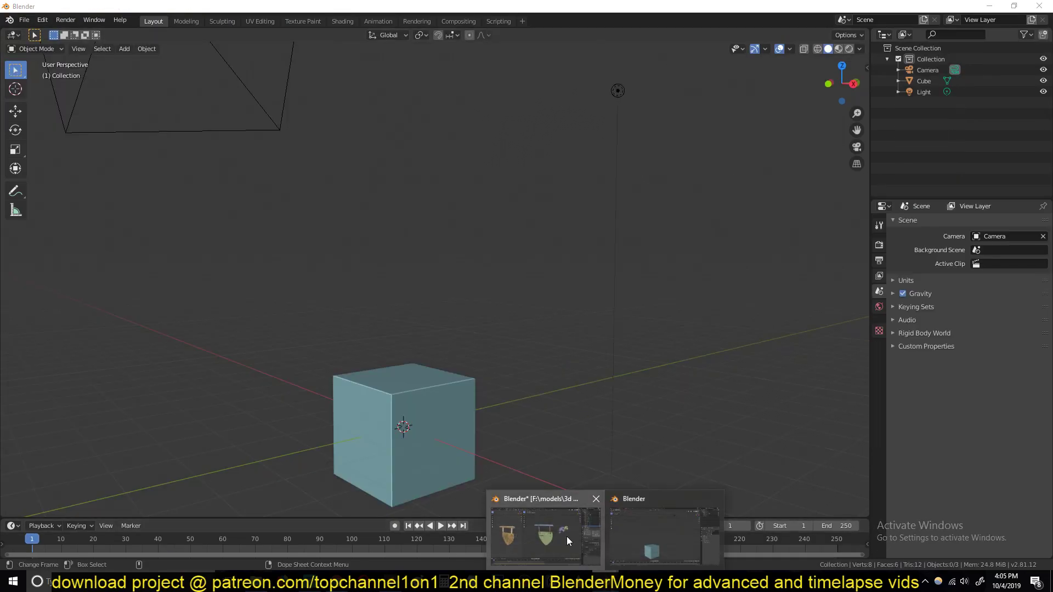
left_click(567, 537)
Step: Inspect the sign's horizontal beam and board up close, including where the supports meet them
left_click(496, 180)
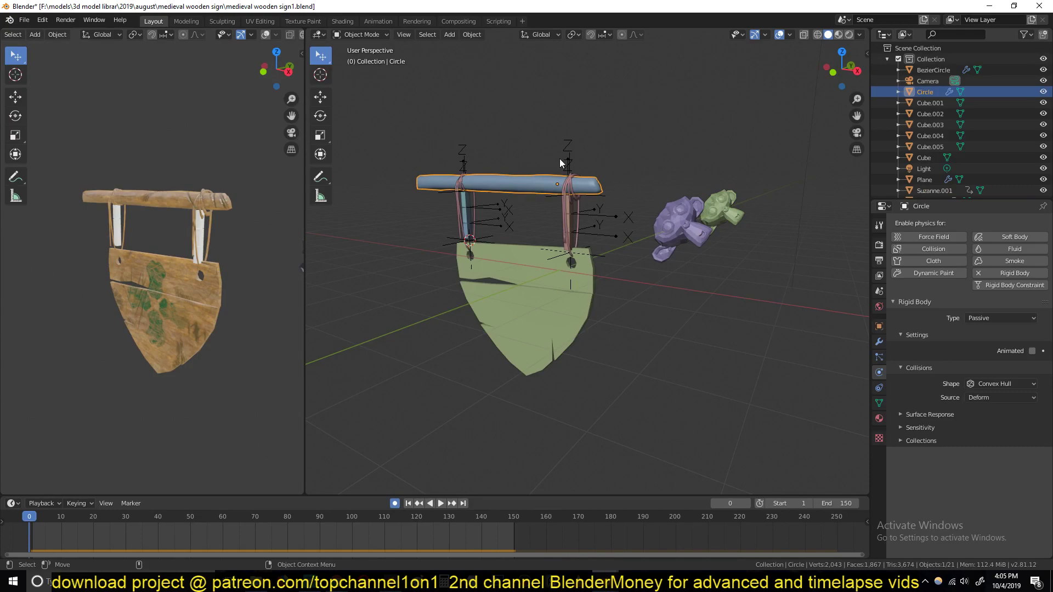
left_click(540, 313)
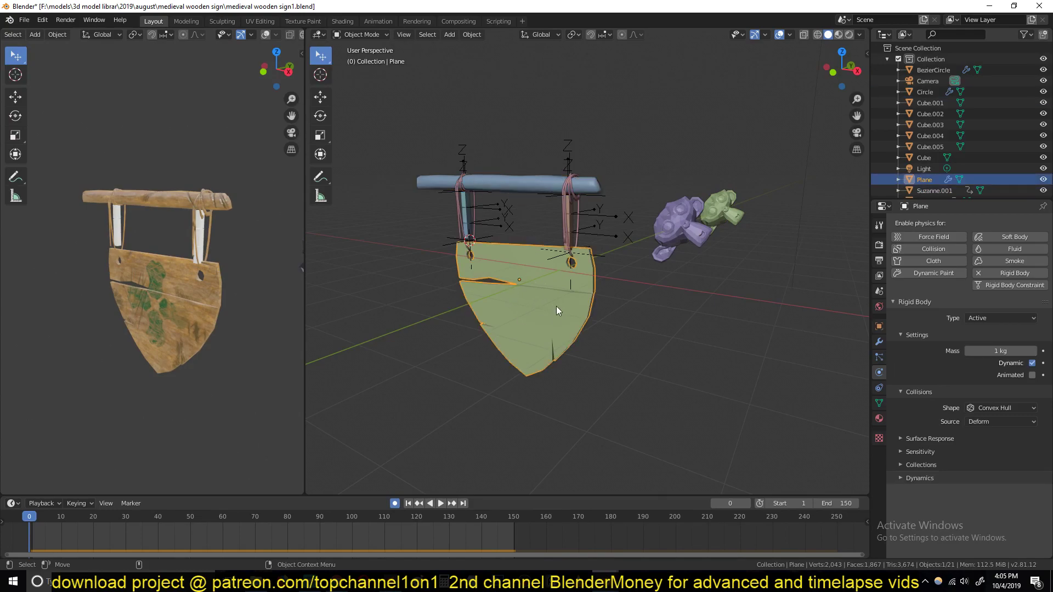
scroll(640, 211, "up", 5)
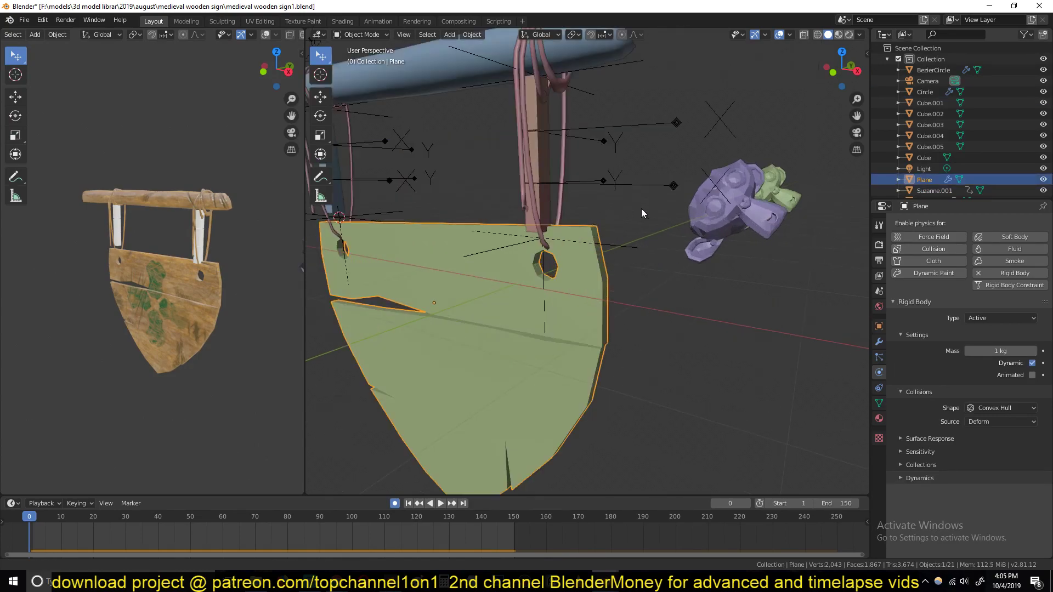
scroll(633, 317, "up", 2)
mouse_move(634, 317)
middle_mouse_down("shift")
mouse_move(635, 274)
mouse_move(633, 301)
middle_mouse_up("shift")
scroll(634, 278, "down", 3)
scroll(634, 300, "up", 3)
scroll(634, 301, "down", 4)
scroll(623, 303, "up", 2)
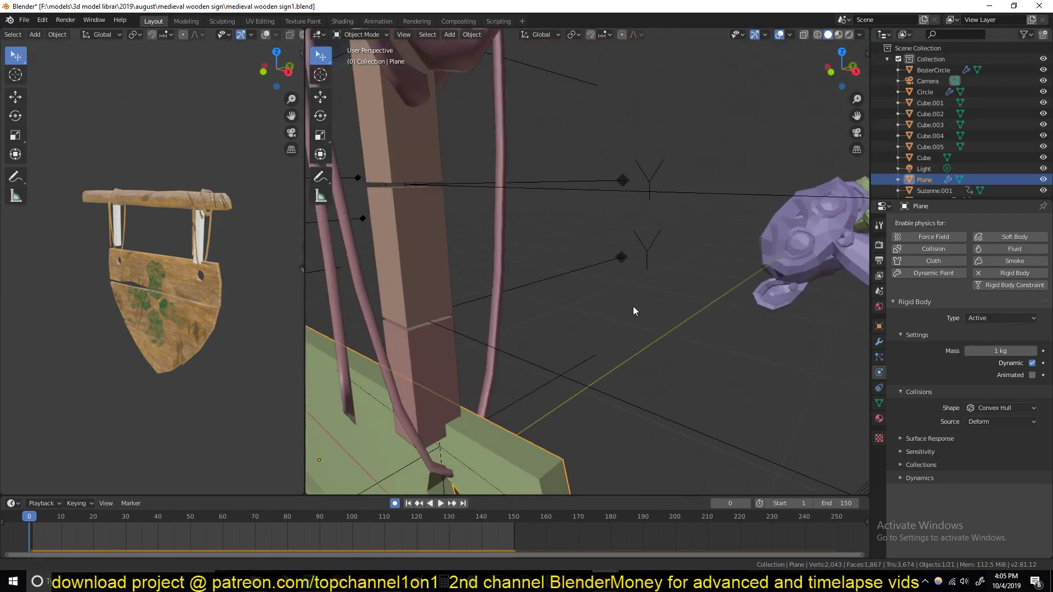
scroll(581, 123, "down", 5)
scroll(586, 129, "up", 5)
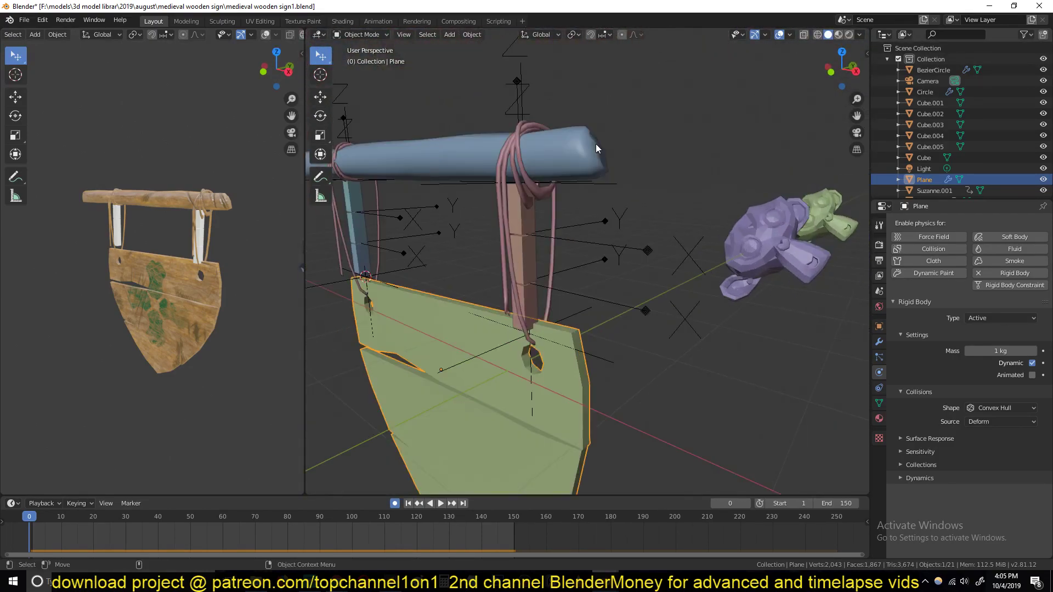
middle_click_drag(595, 144, 598, 146, "shift")
Step: Examine the stacked cube segments of the support beside the monkey heads and the rigid body constraint linking them
left_click(456, 143)
left_click(468, 301)
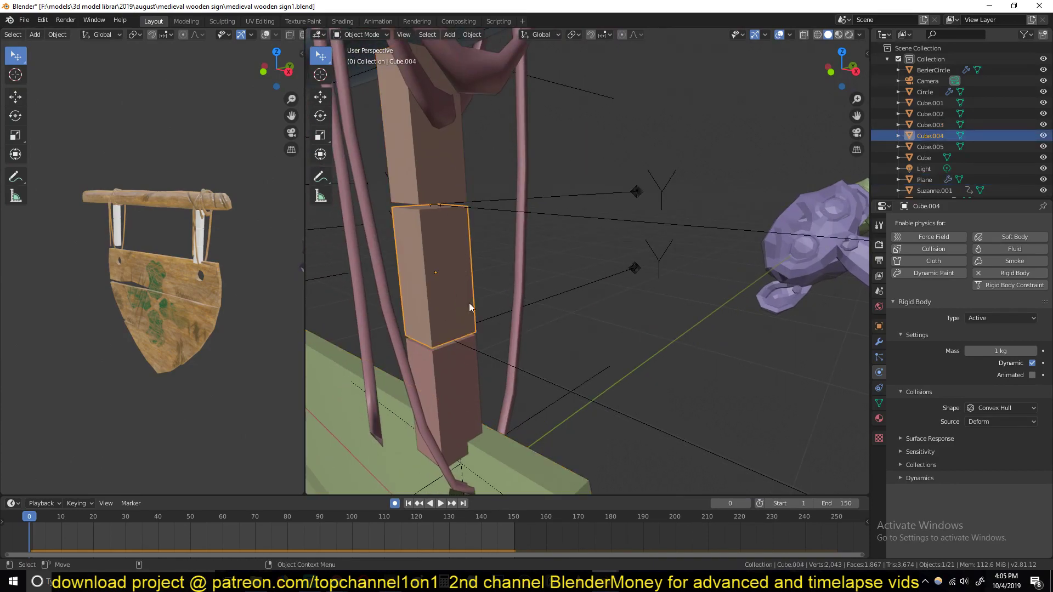
left_click(477, 364)
left_click(465, 300)
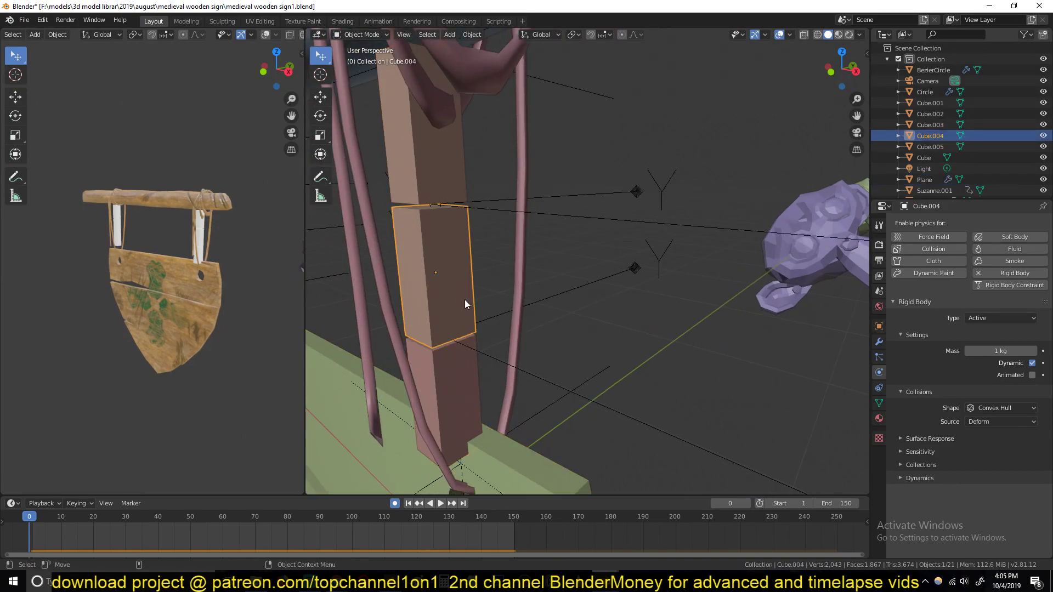
left_click(443, 164)
left_click(443, 245)
left_click(457, 387)
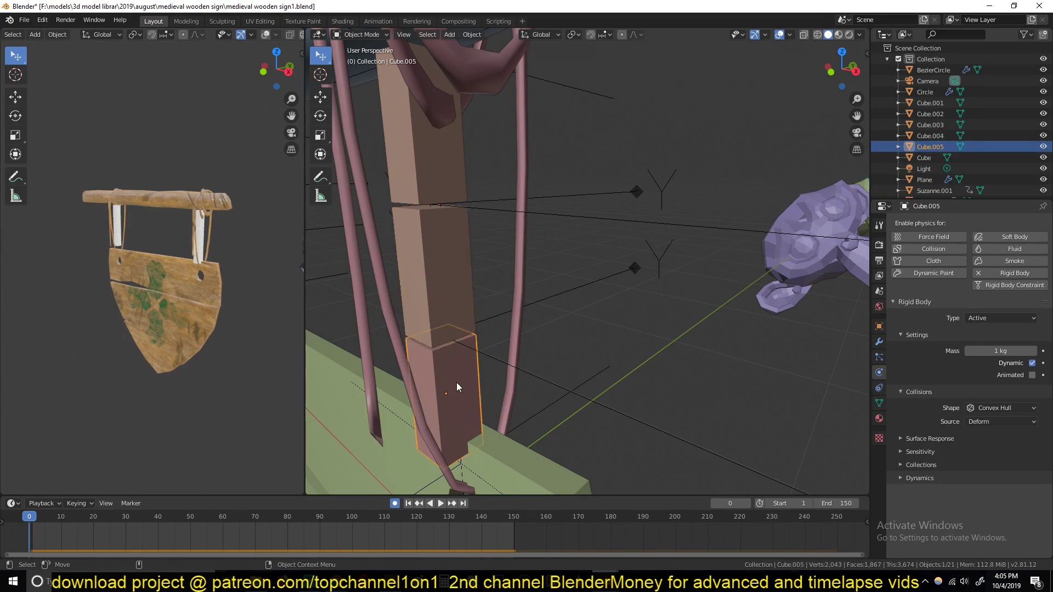
left_click(438, 106)
left_click(451, 165)
left_click(463, 280)
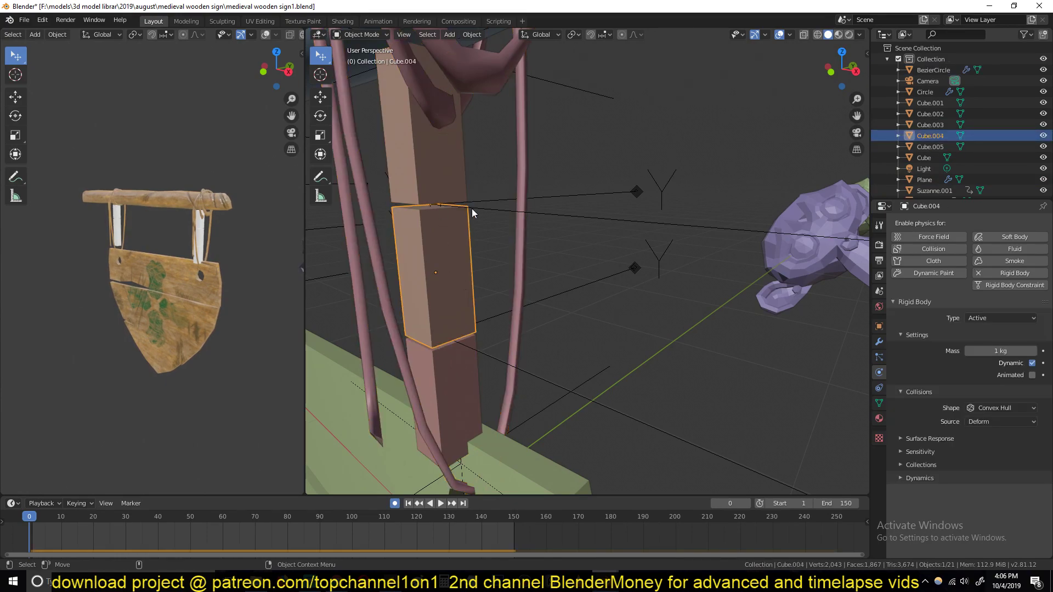
left_click(635, 235)
left_click(631, 219)
left_click(594, 397)
scroll(538, 399, "down", 5)
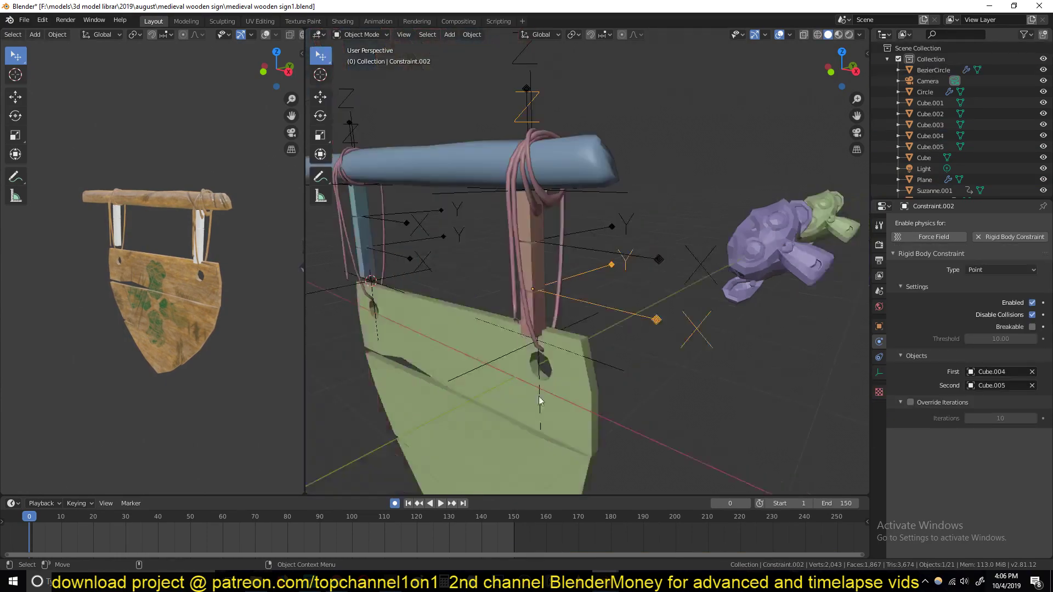
Step: Switch to the other Blender window with the default scene and duplicate the cube about 6.25 m upward along Z
left_click(605, 581)
left_click(648, 540)
scroll(565, 342, "down", 2)
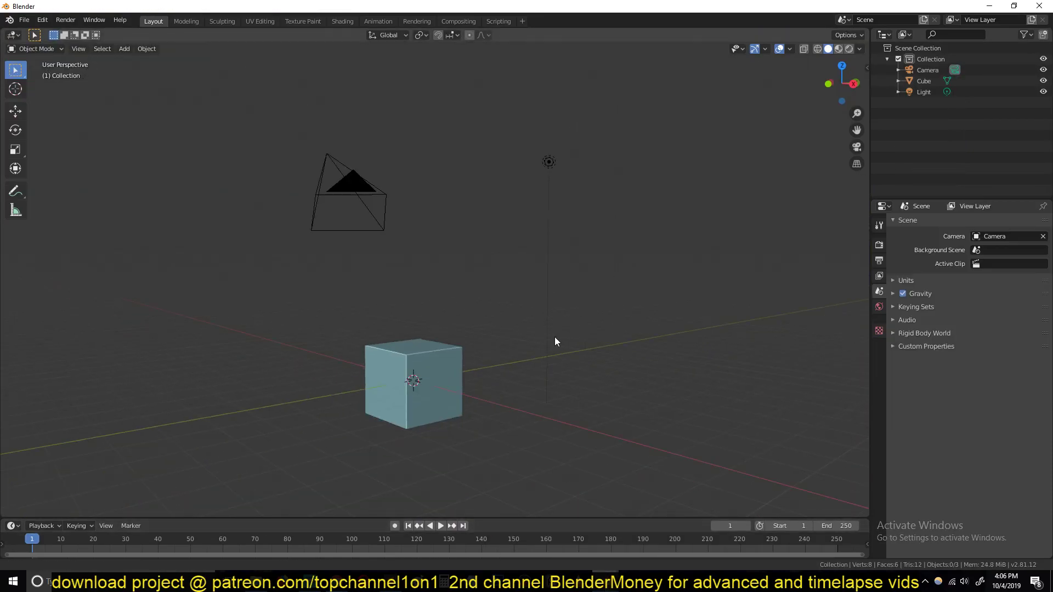
middle_click_drag(554, 337, 573, 334, "shift")
left_click(459, 392)
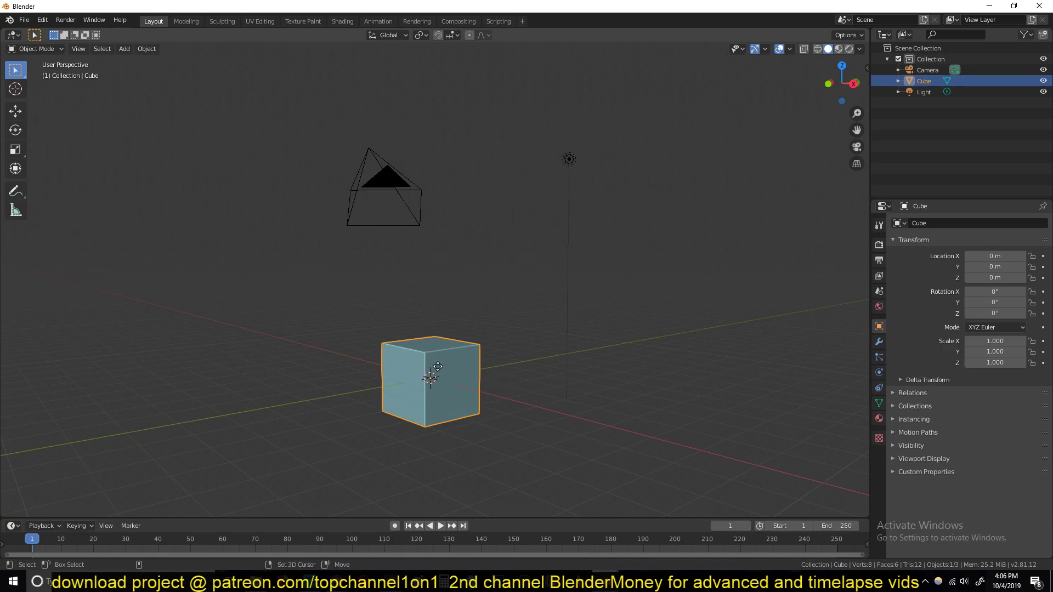
key("shift+d")
key("z")
left_click(456, 153)
left_click(420, 388)
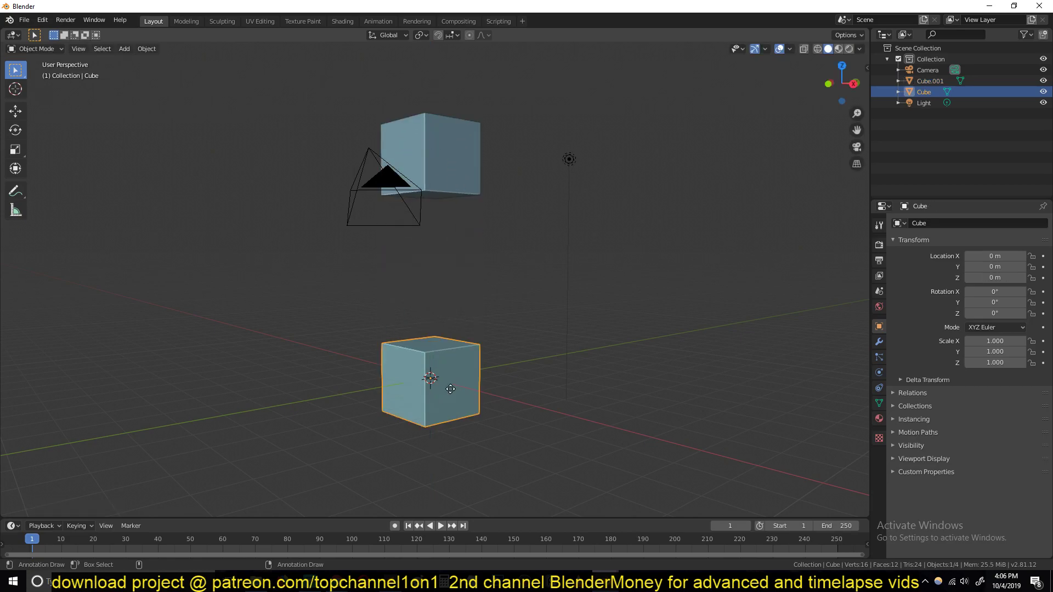
left_click(419, 147)
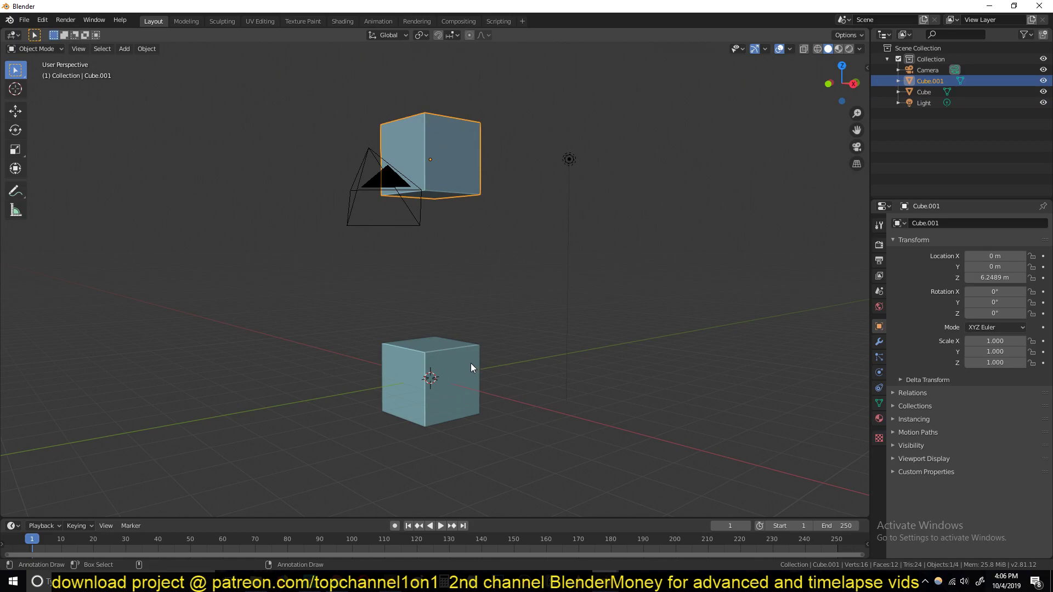
left_click(432, 391)
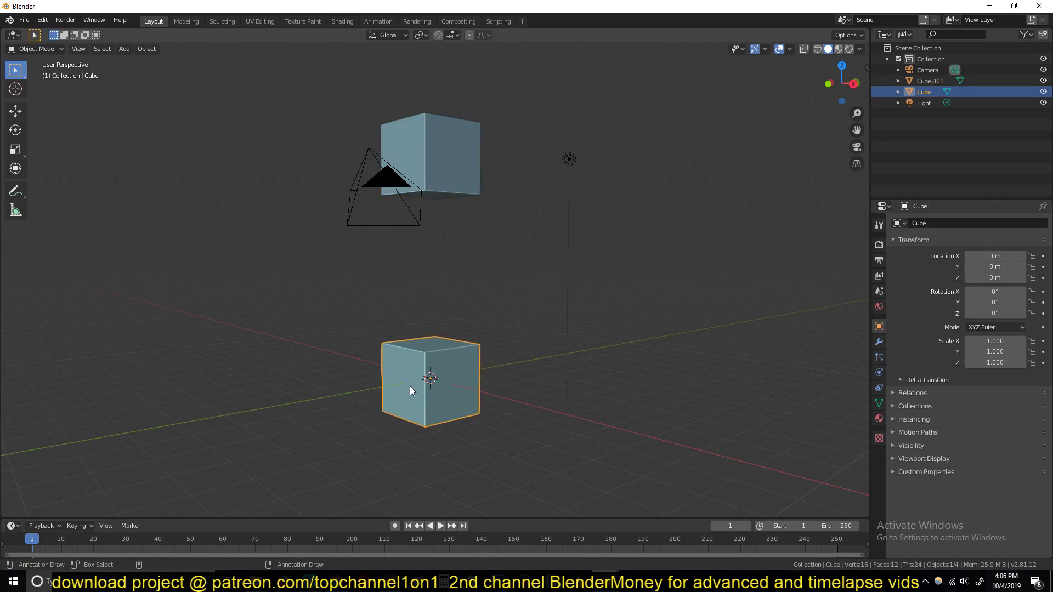
key("KP_1")
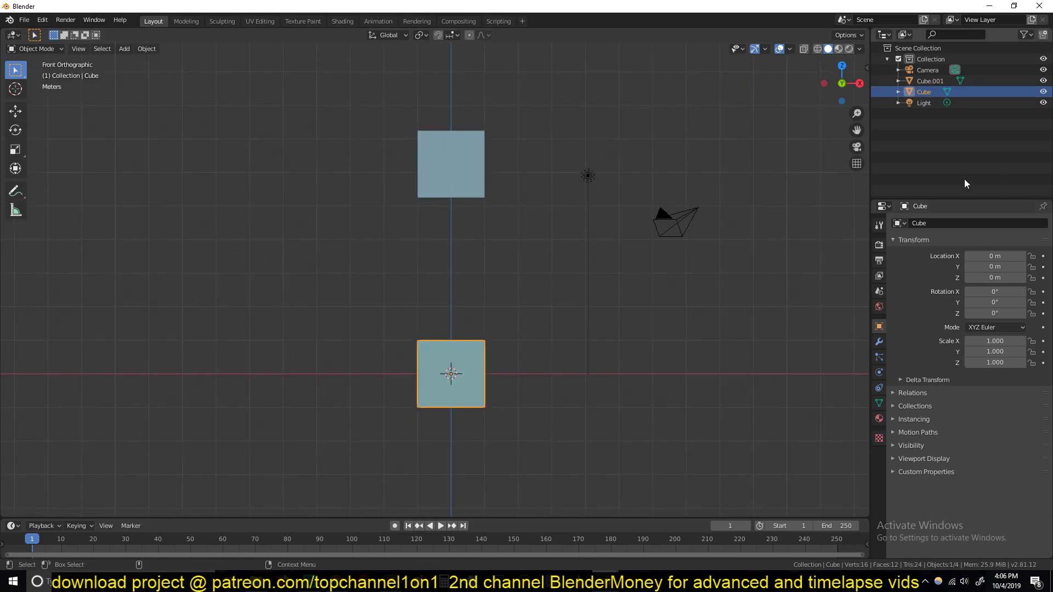
left_click(462, 176)
middle_click_drag(462, 176, 404, 278)
left_click(439, 404)
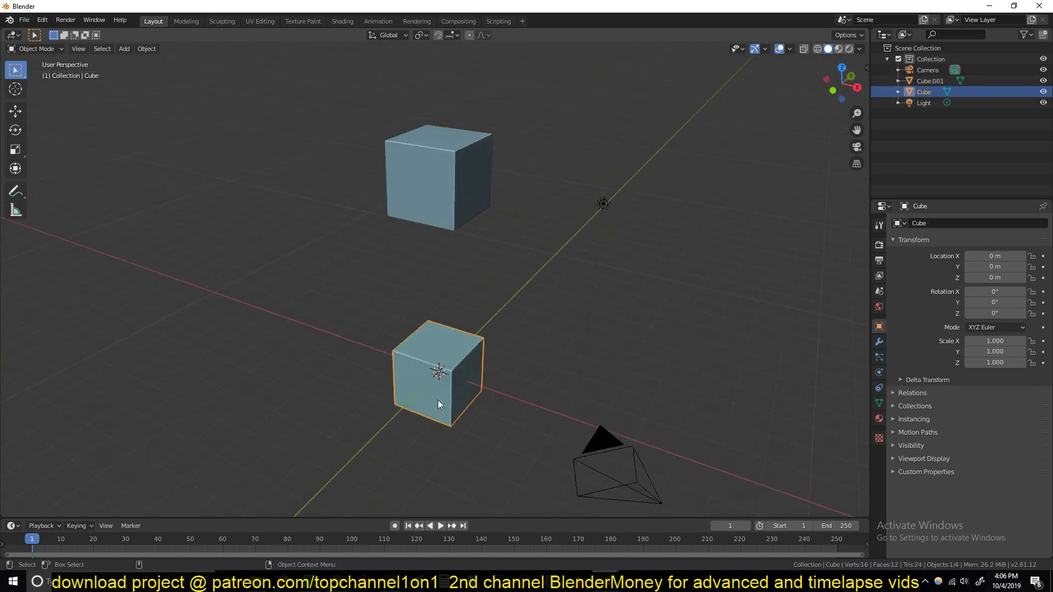
Step: Add a rigid body to the upper cube and set its type to Passive
left_click(441, 238)
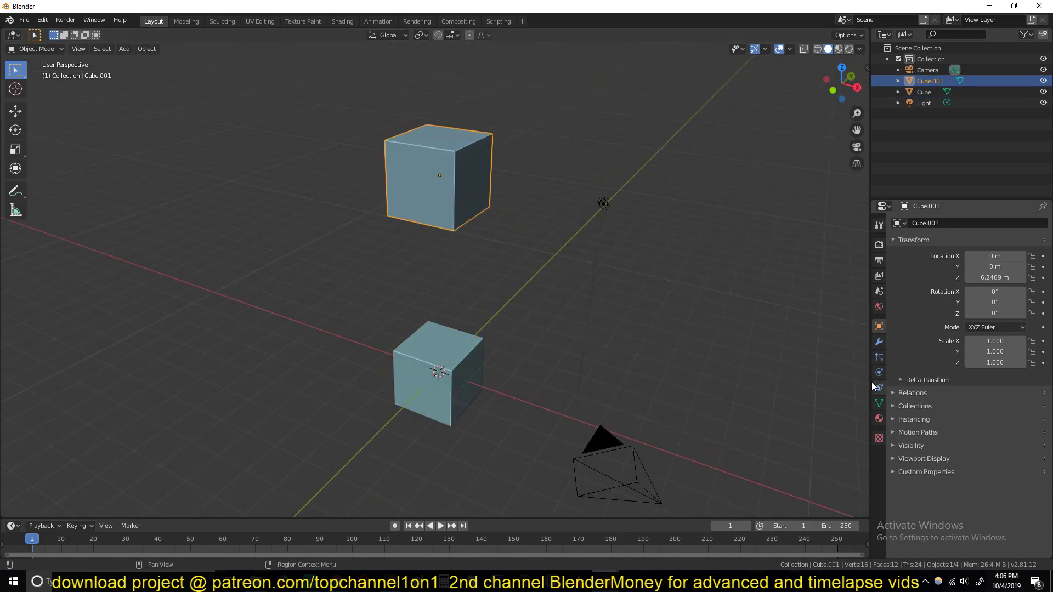
left_click(877, 361)
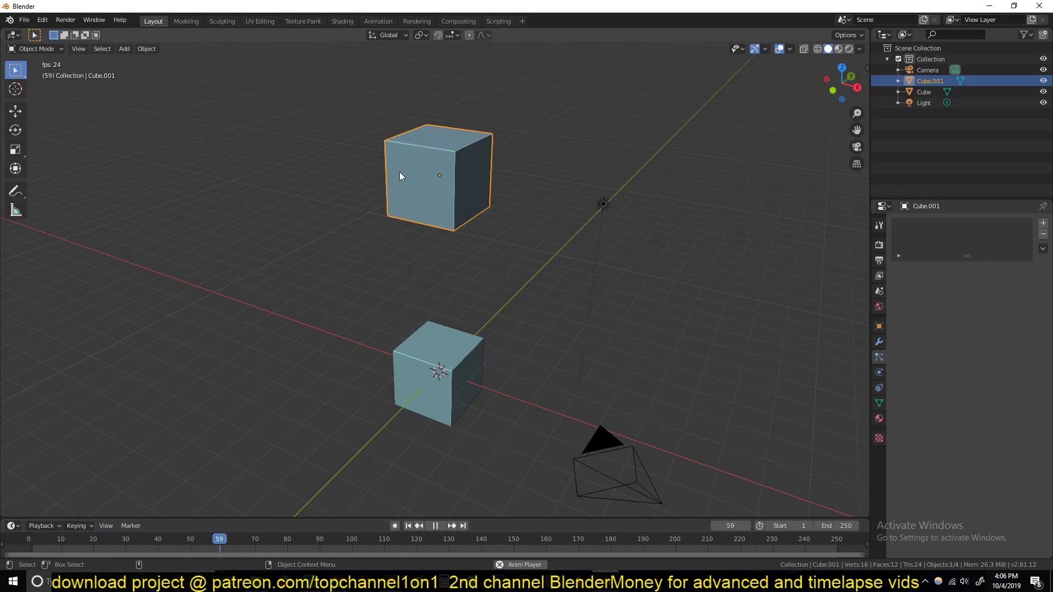
left_click(879, 375)
left_click(986, 272)
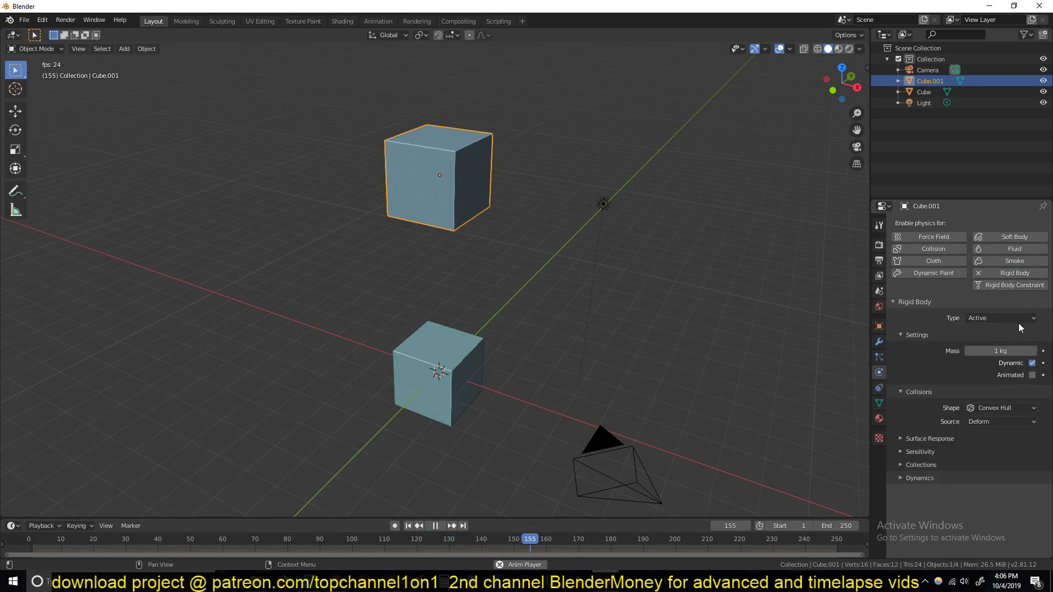
left_click(1019, 322)
left_click(994, 347)
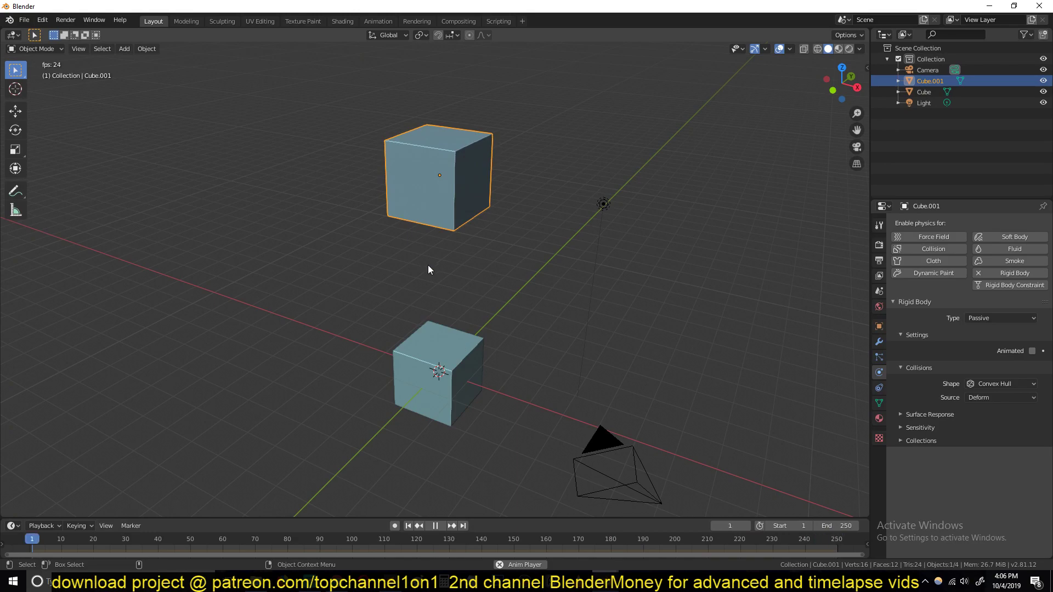
Step: Add an Active rigid body to the lower cube and set the animation's end frame to 150
left_click(463, 387)
left_click(1001, 273)
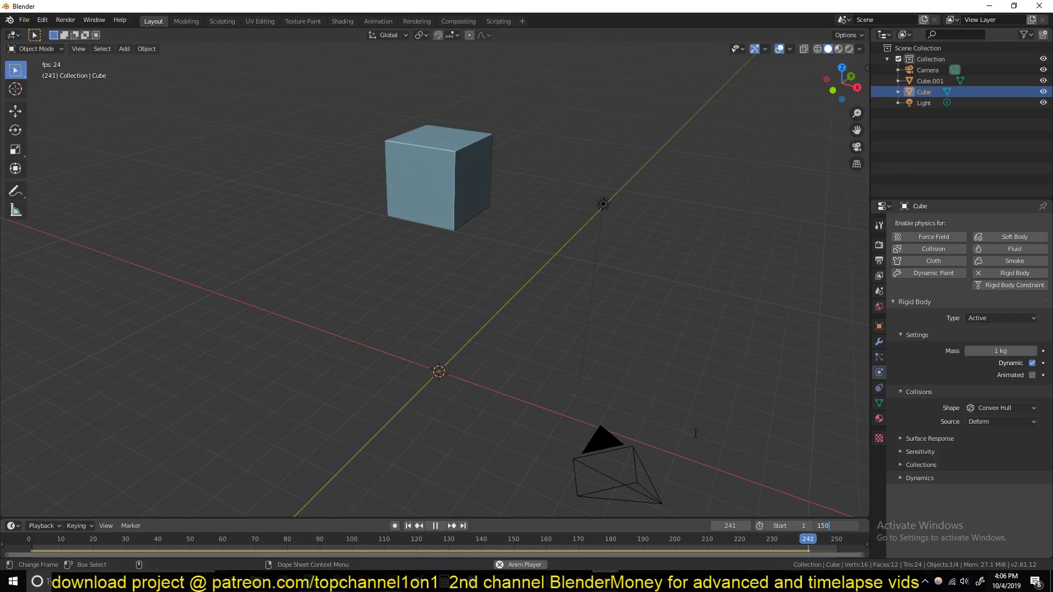
key("Return")
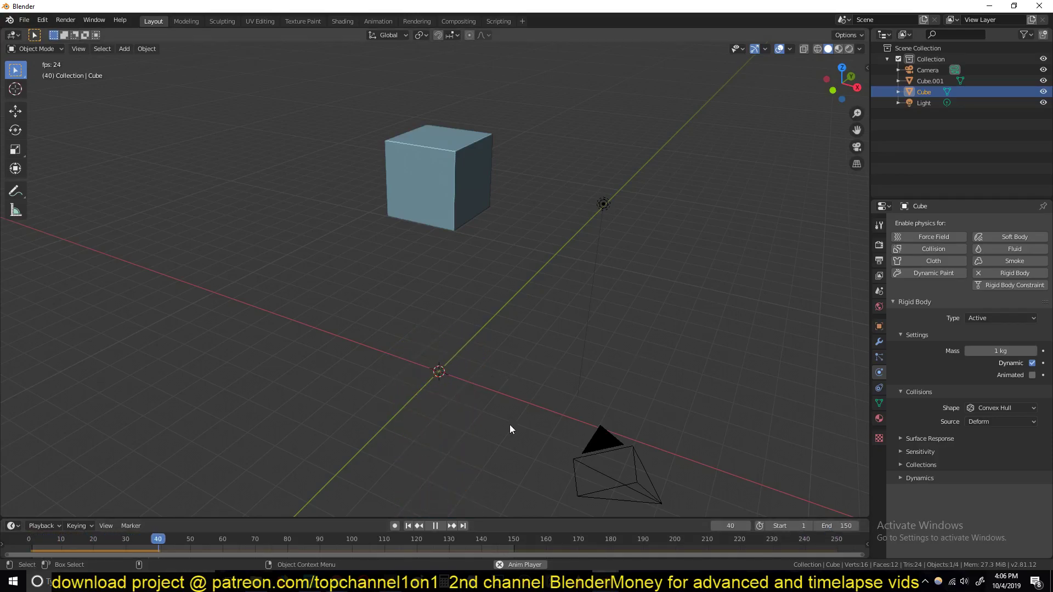
Step: Stop playback, add a new cube in front view and raise it about 4.25 m along Z to touch the upper cube's underside
middle_click_drag(539, 373, 571, 265)
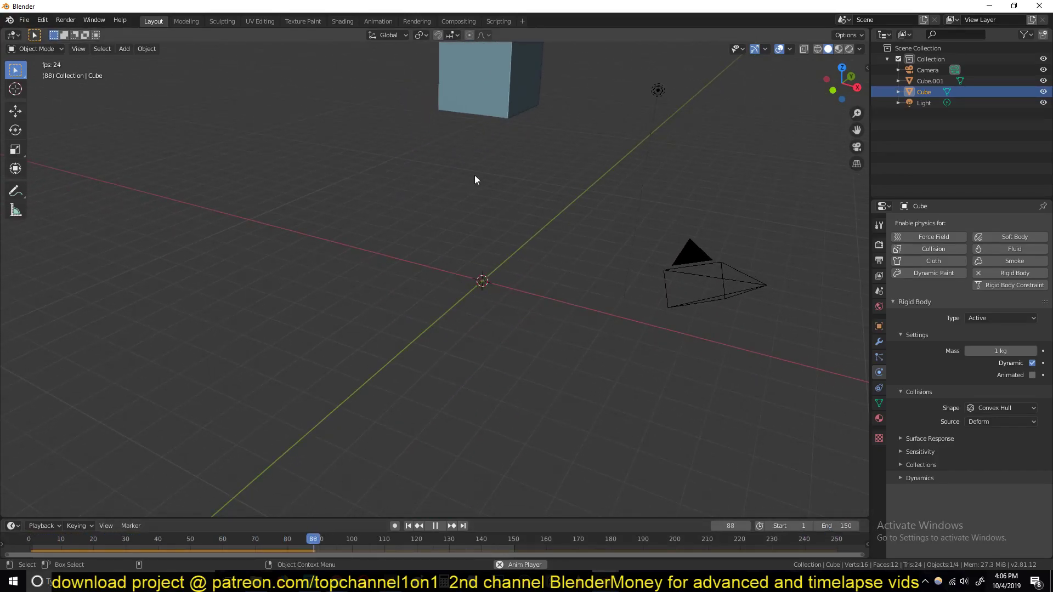
key("KP_1")
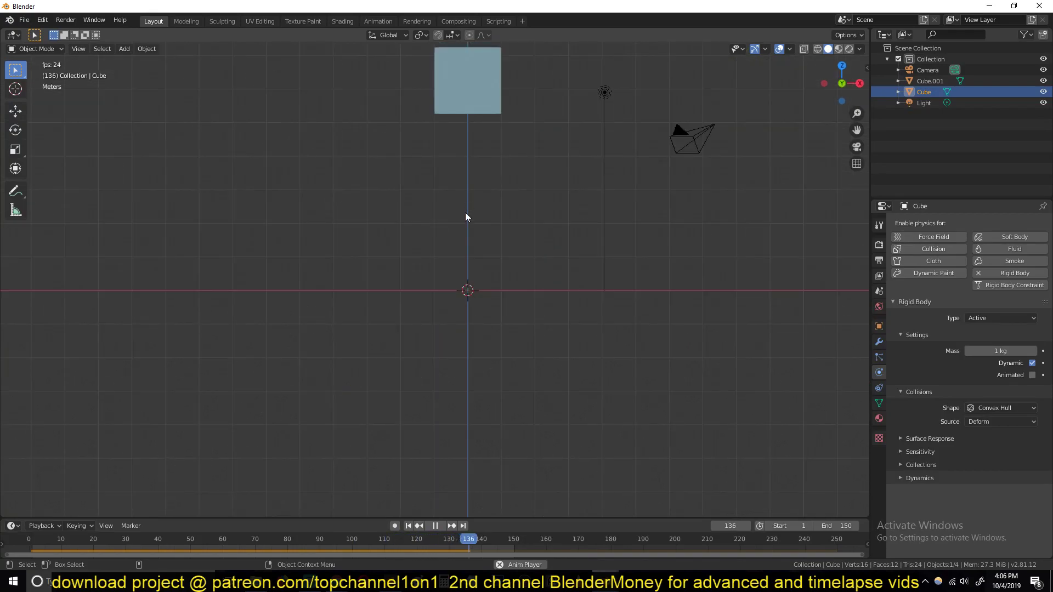
left_click(464, 129)
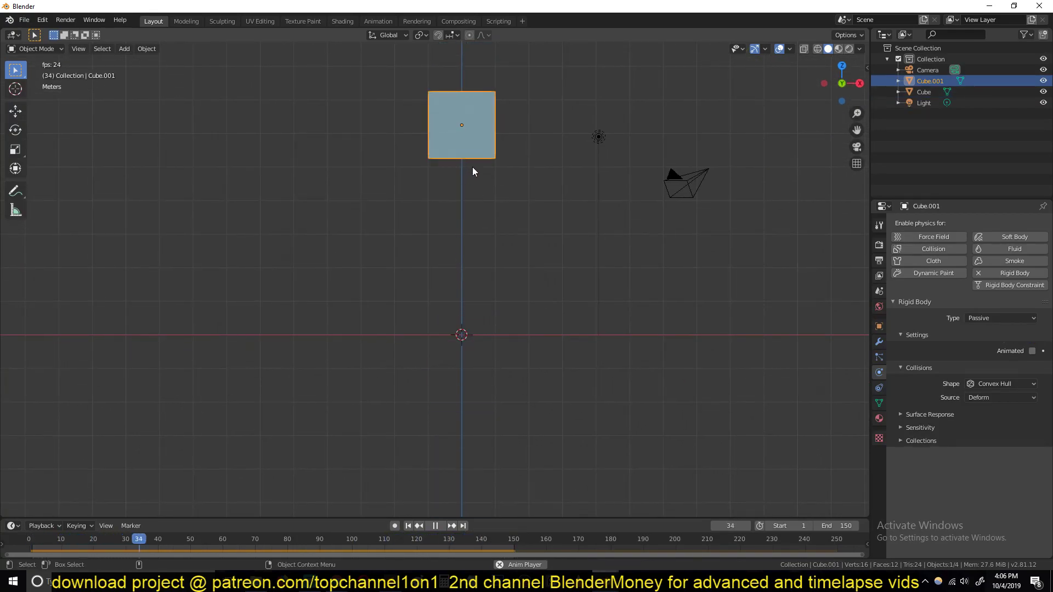
key("Escape")
scroll(466, 130, "up", 1)
middle_click_drag(468, 132, 443, 179, "shift")
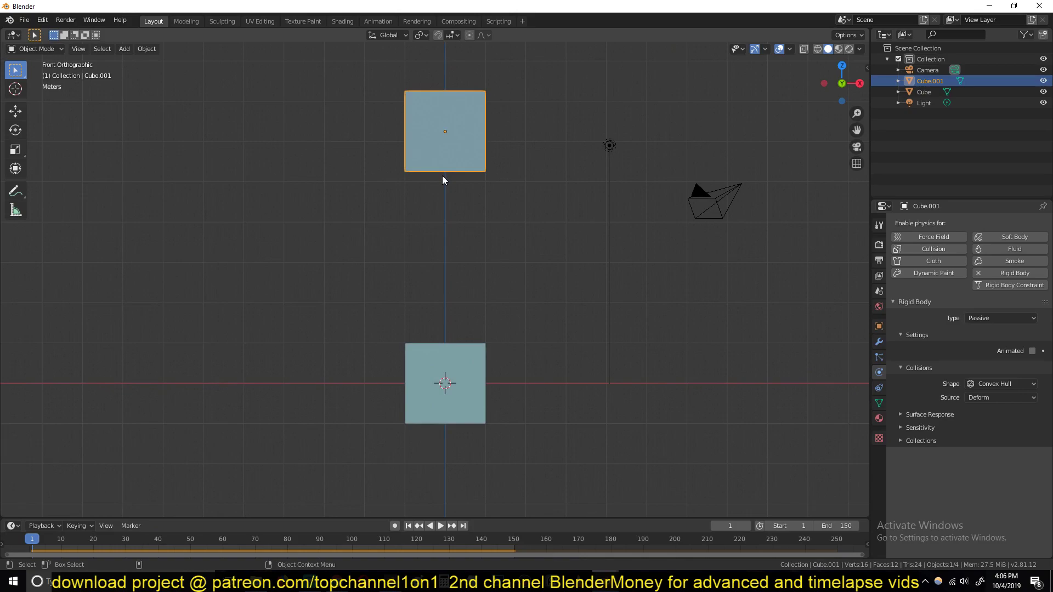
key("alt+a")
key("shift+a")
mouse_move(451, 281)
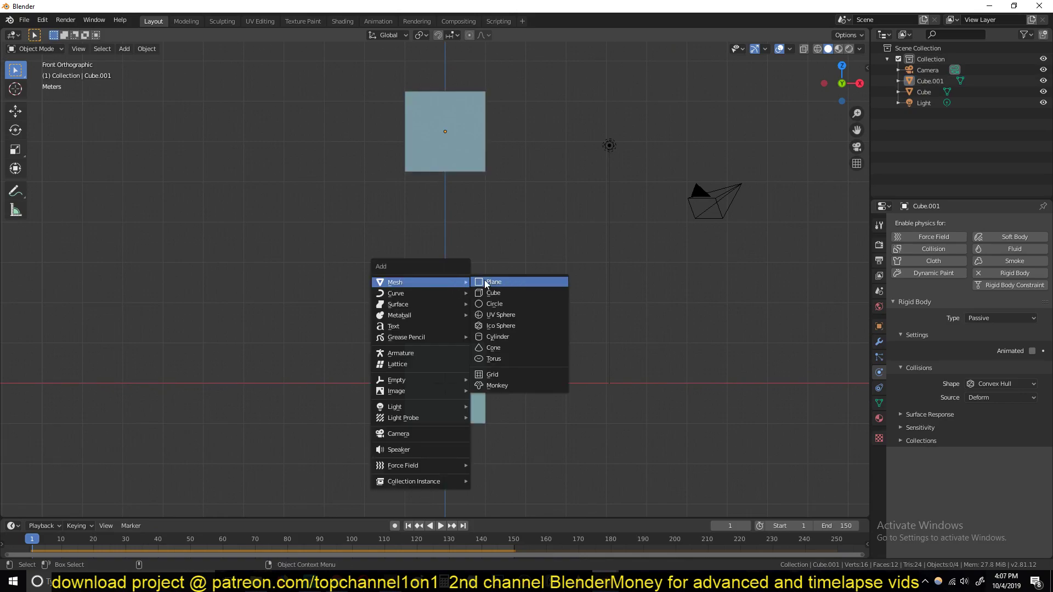
left_click(498, 296)
key("g")
key("z")
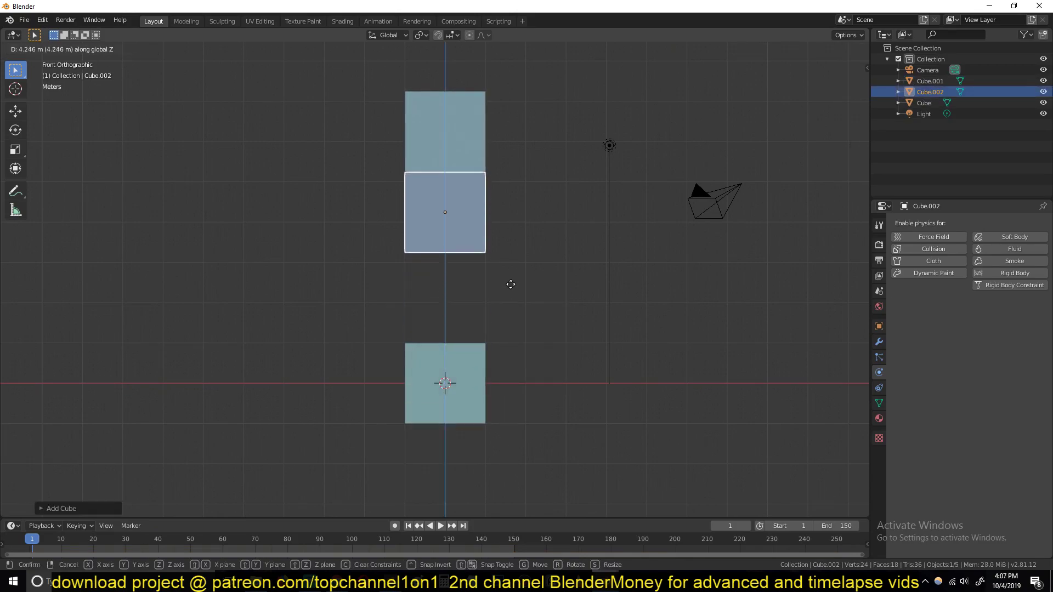
left_click(511, 263)
Step: Scale the new cube on X and Y only, keeping its Z height, to form a narrow vertical bar
scroll(518, 203, "up", 3)
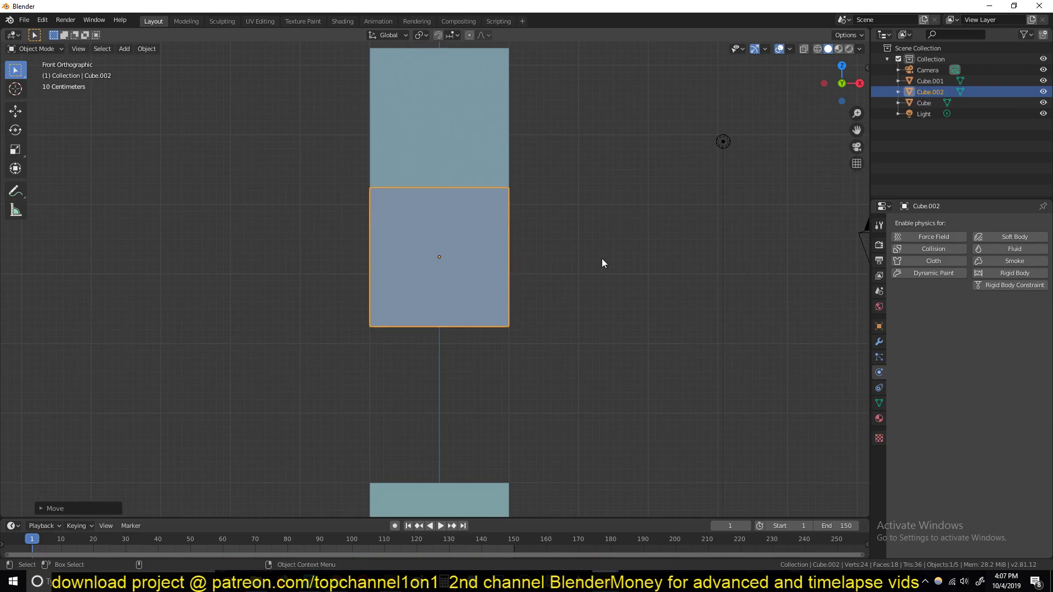
key("s")
key("shift+z")
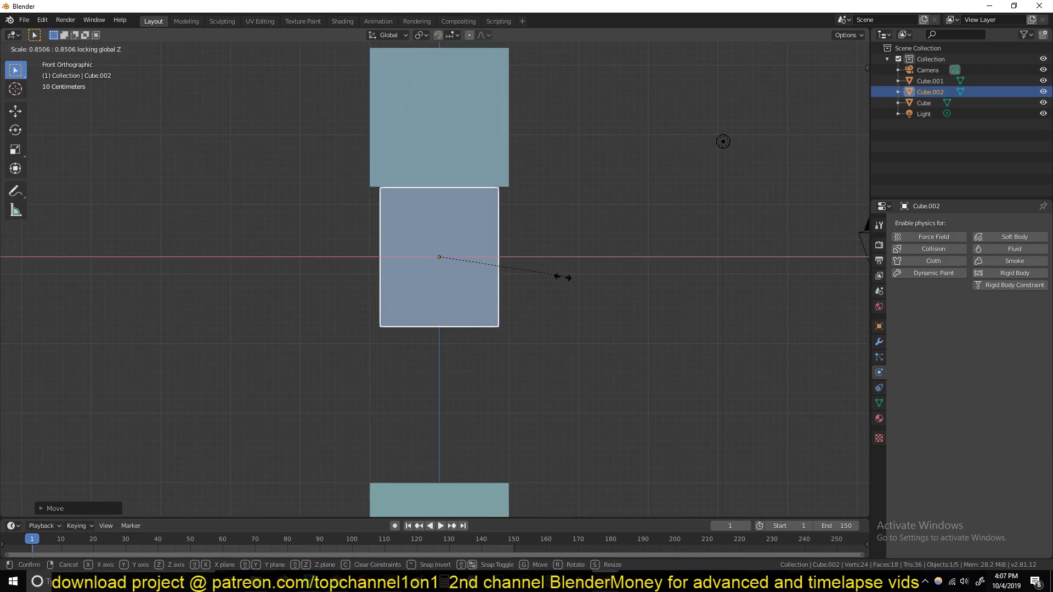
left_click(446, 268)
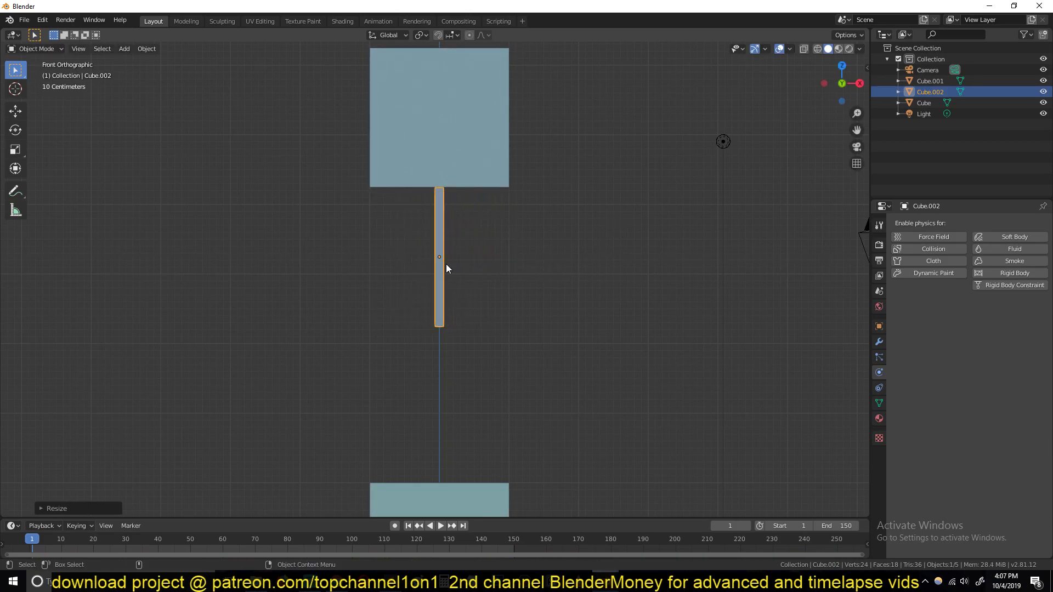
key("s")
key("shift+z")
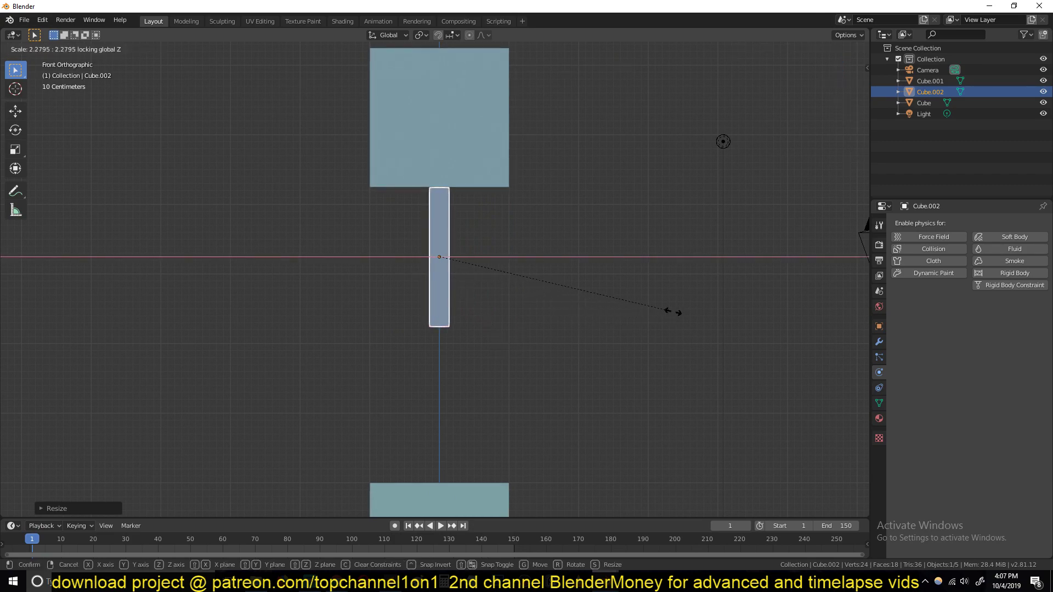
left_click(673, 311)
Step: Scale the whole bar down and move it up along Z to meet the upper cube's underside
key("s")
key("g")
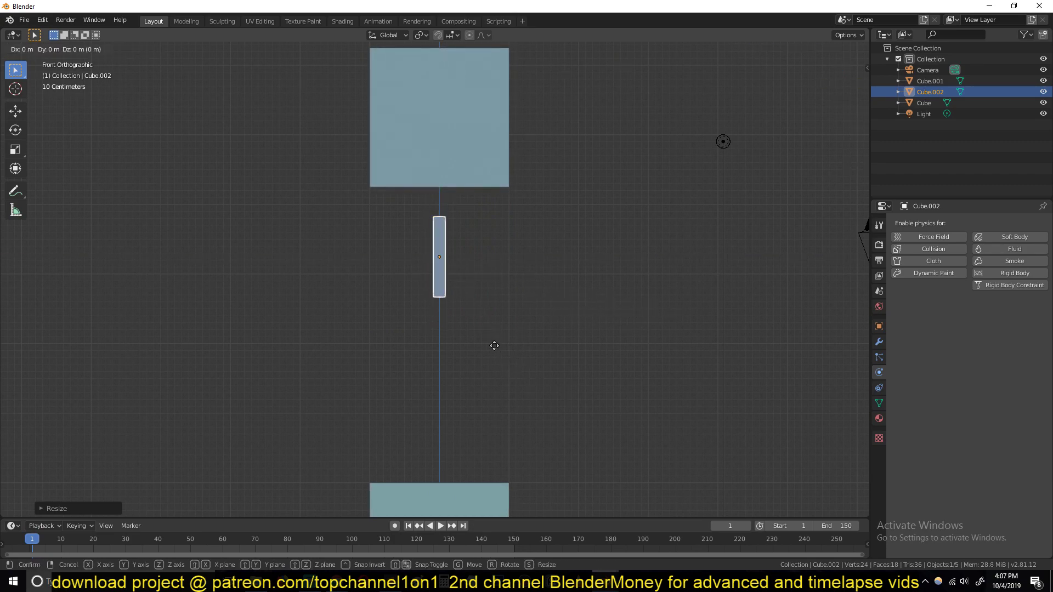
key("z")
left_click(498, 301)
Step: Duplicate the bar twice downward along Z, leaving small gaps, to make a vertical chain of three segments
key("shift+d")
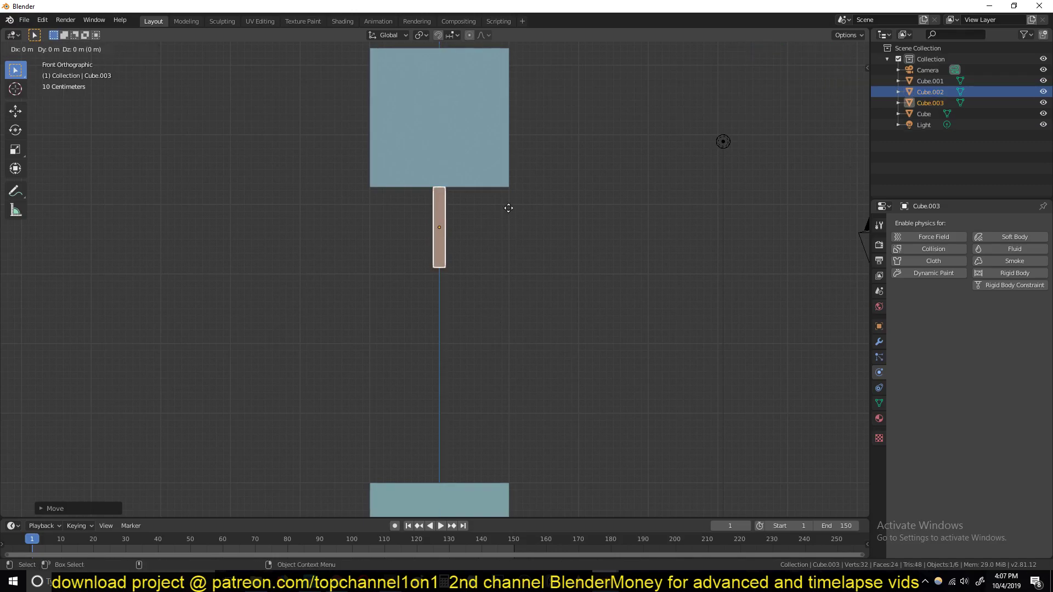
key("z")
left_click(513, 298)
key("shift+d")
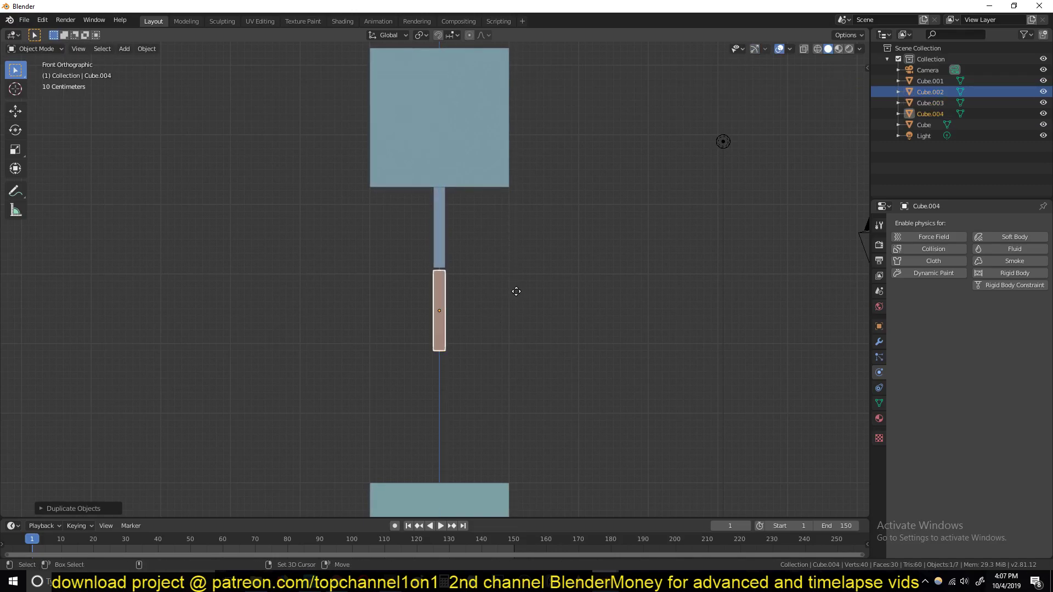
key("z")
left_click(530, 375)
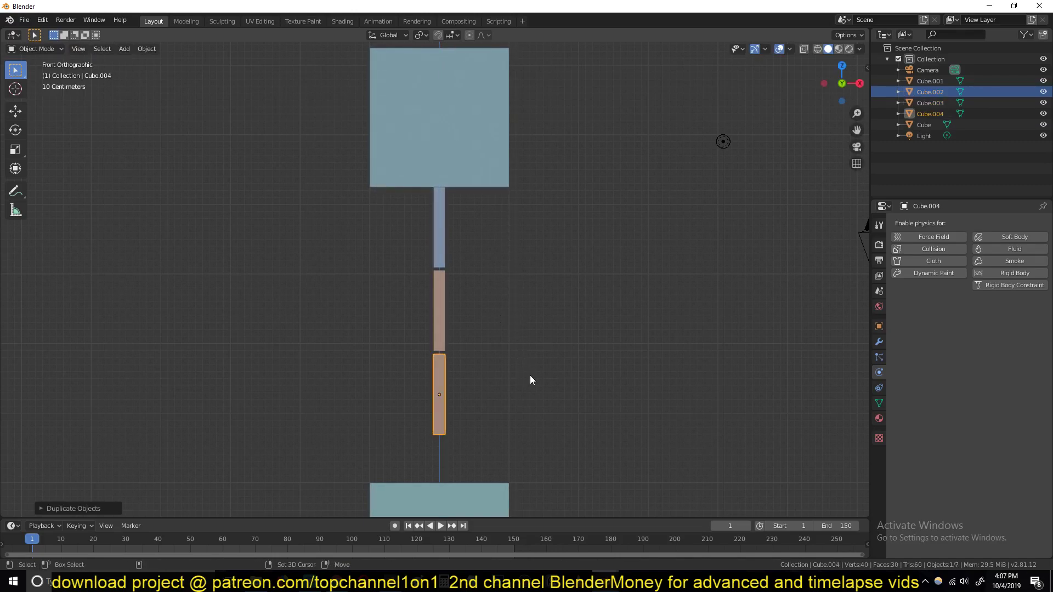
Step: Duplicate a fourth segment downward, shorten it along Z and position it between the third segment and the lower cube
key("shift+d")
key("z")
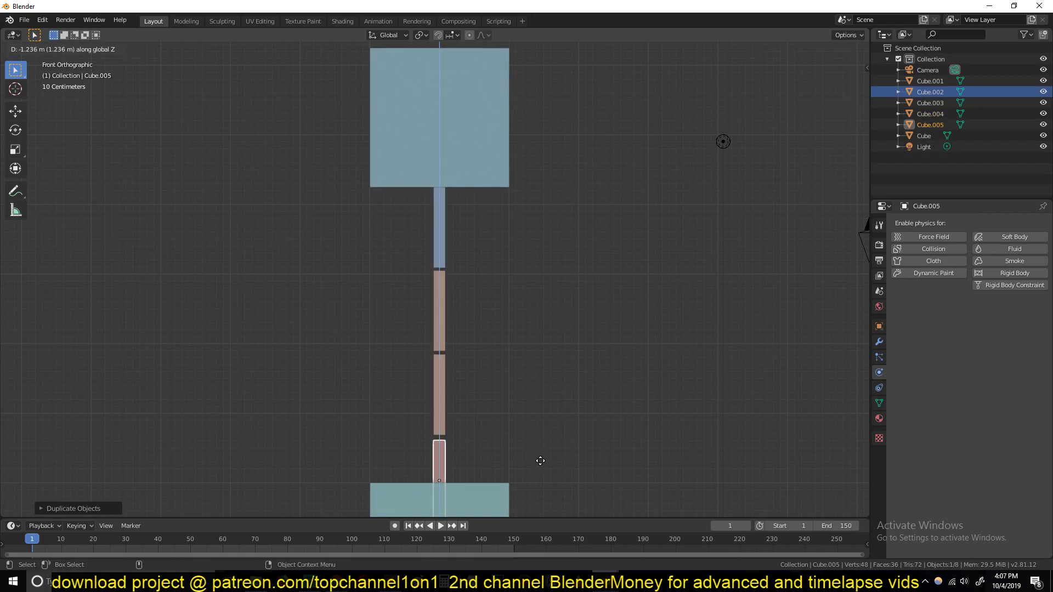
left_click(542, 461)
key("s")
key("z")
left_click(512, 363)
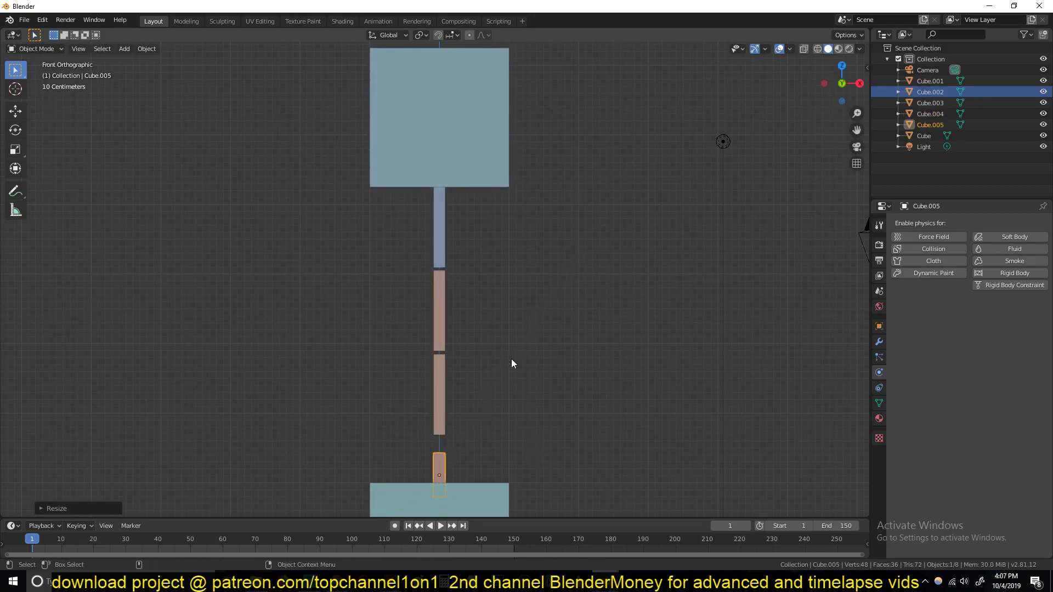
key("g")
key("z")
left_click(515, 343)
Step: Play the simulation briefly to check how the cubes and bar segments behave, and return to frame 1
middle_click_drag(516, 343, 498, 264)
left_click(492, 314)
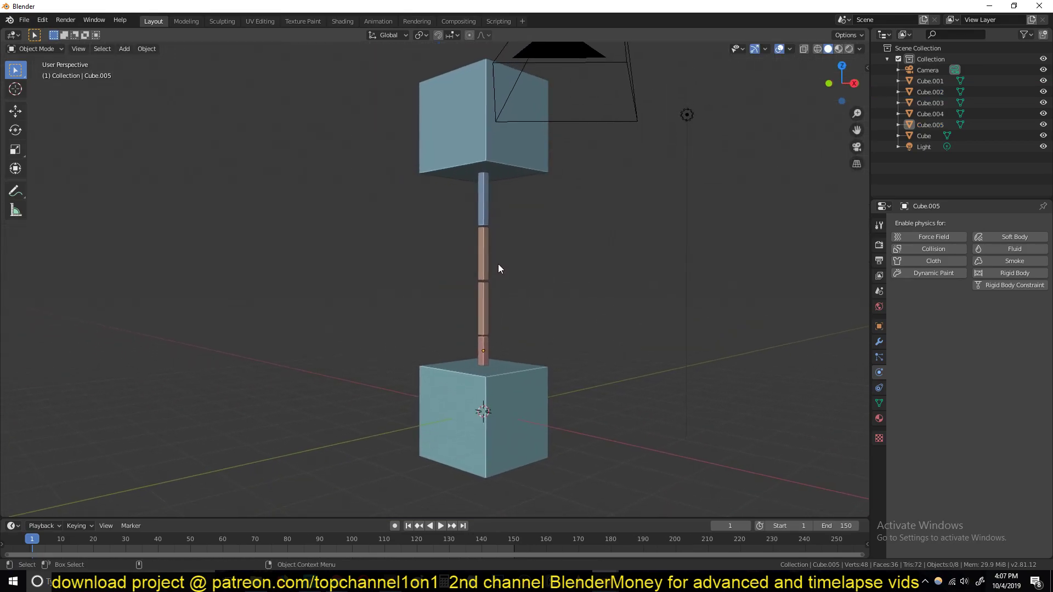
left_click(482, 271)
left_click(488, 326)
key("space")
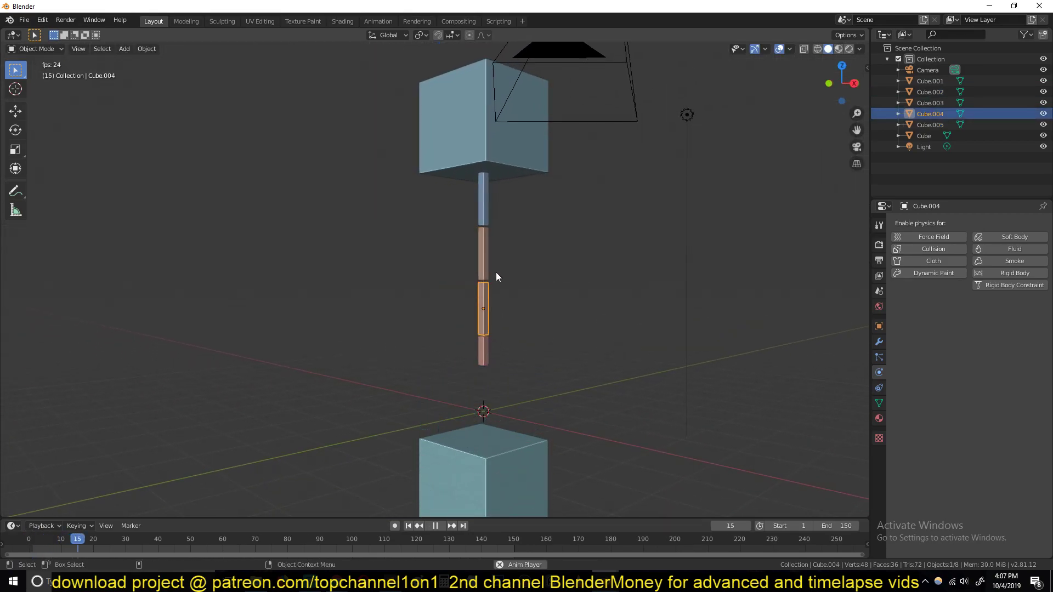
key("Escape")
Step: Select all four bar segments, add Active rigid bodies to them together, and test the simulation
left_click(487, 346, "shift")
left_click(485, 257, "shift")
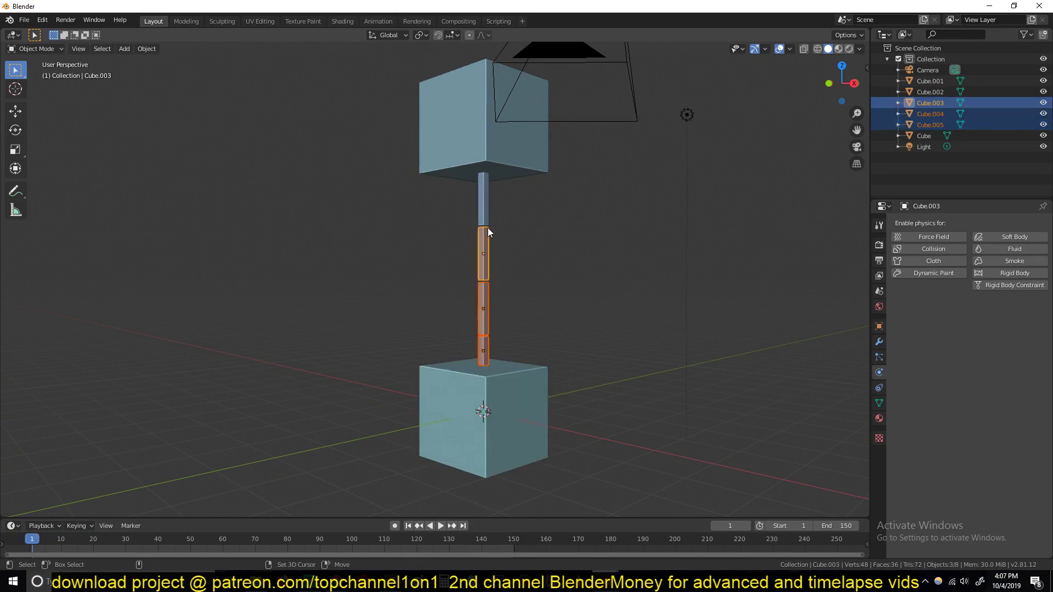
left_click(484, 204, "shift")
middle_click_drag(488, 326, 483, 311)
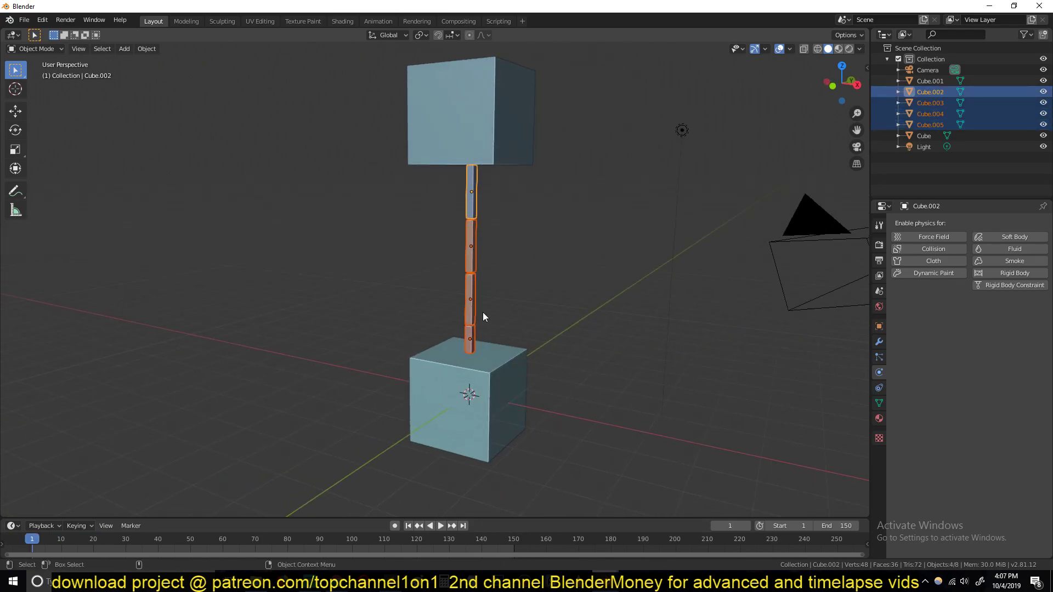
left_click(156, 50)
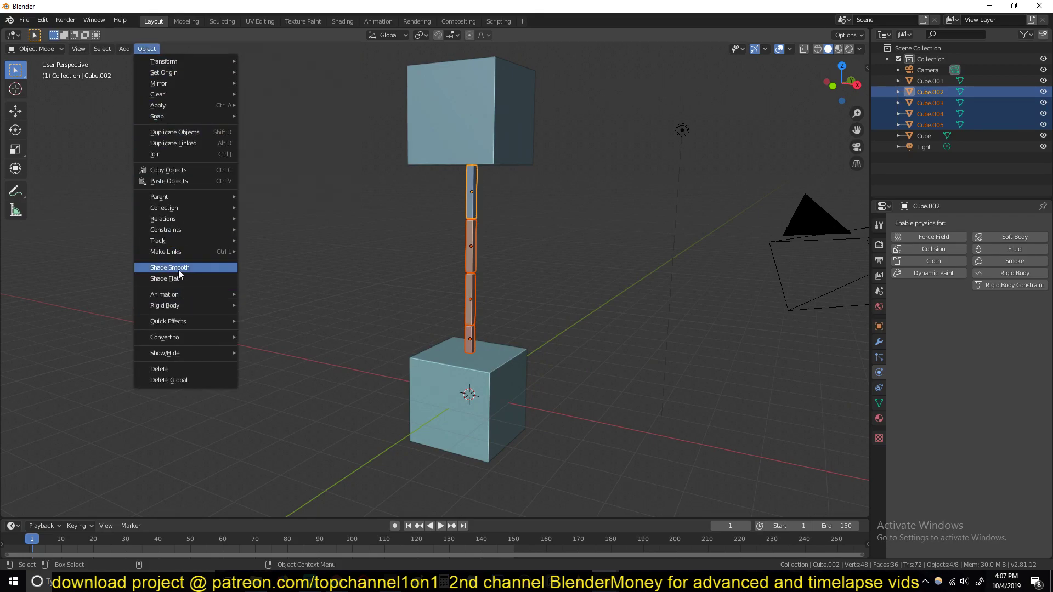
mouse_move(191, 307)
left_click(278, 308)
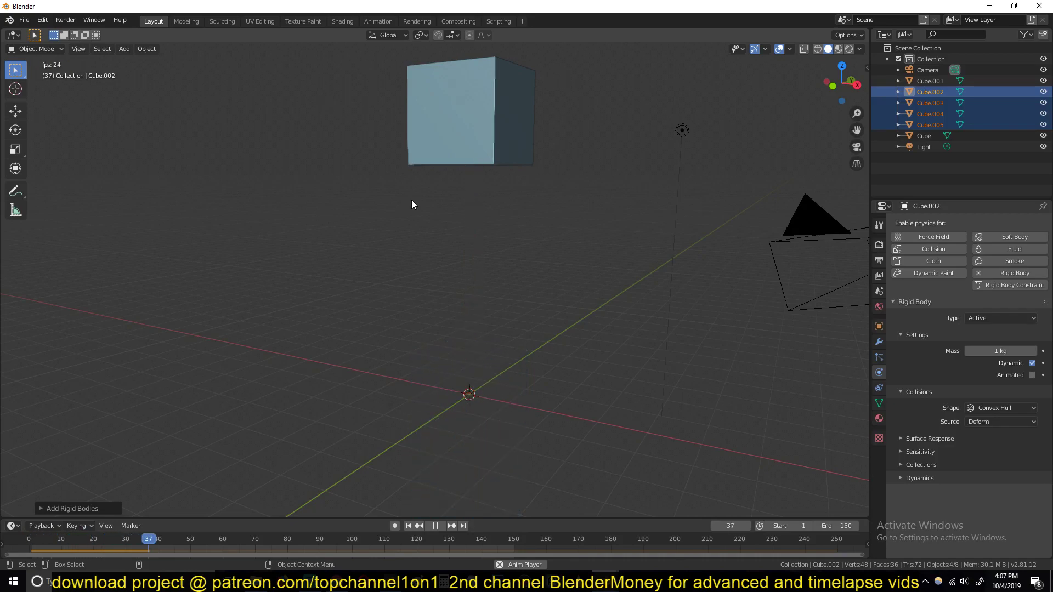
key("Escape")
Step: Select the top bar segment and the upper cube, and connect them with a rigid body constraint
middle_click_drag(492, 106, 477, 214, "shift")
scroll(482, 196, "up", 2)
key("alt+a")
scroll(477, 215, "up", 3)
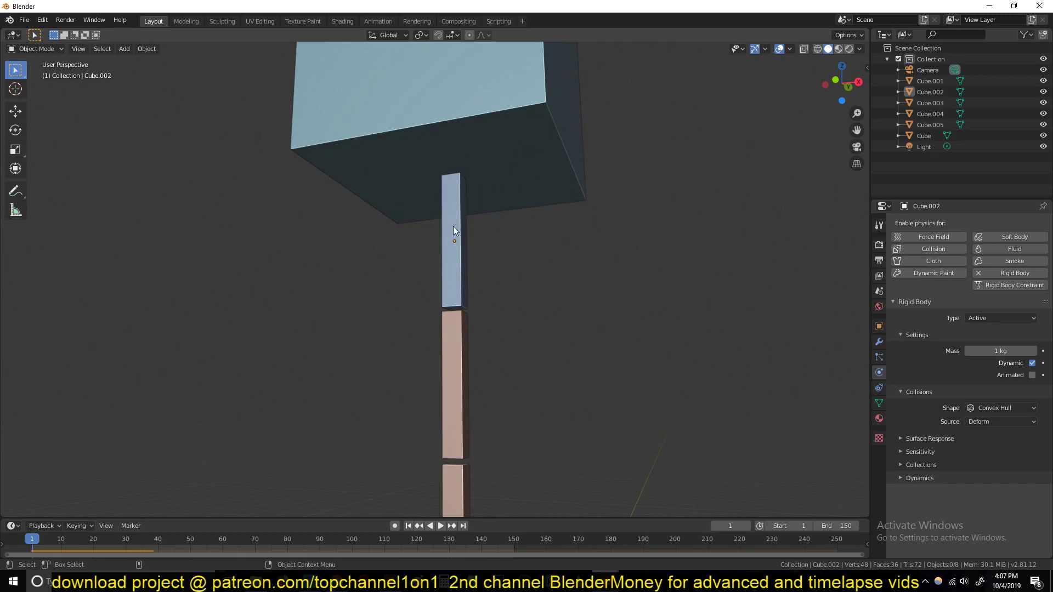
left_click(453, 226)
left_click(458, 160)
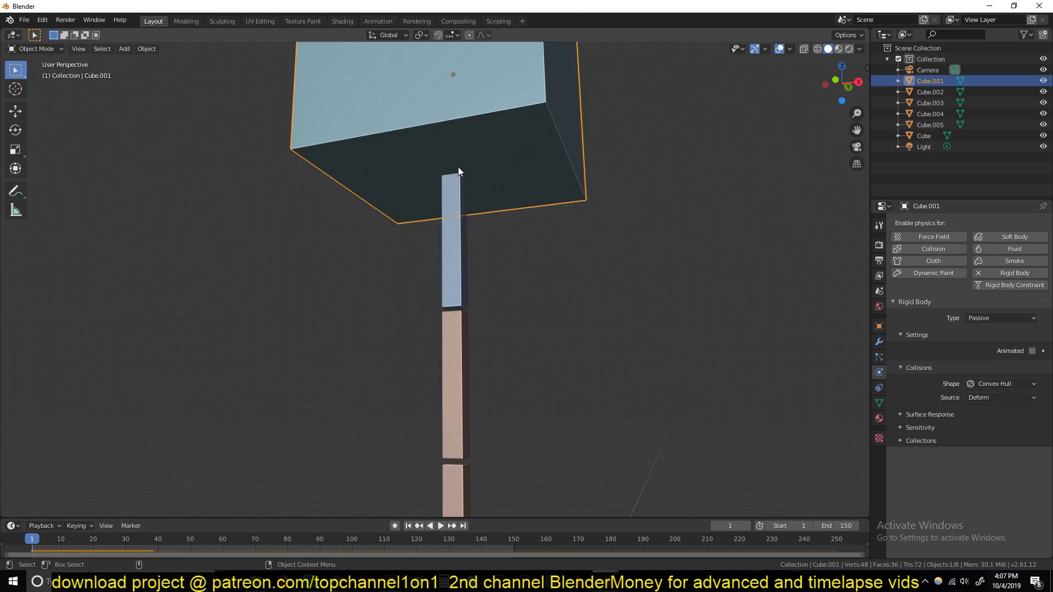
middle_click_drag(474, 175, 453, 272)
left_click(438, 211)
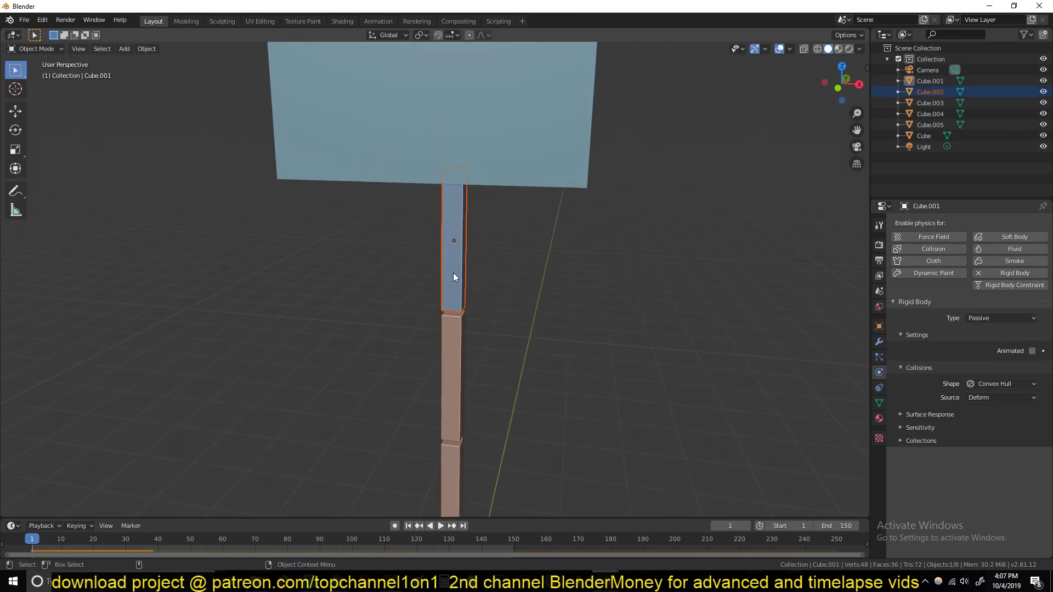
middle_click_drag(453, 176, 471, 282)
left_click(473, 277)
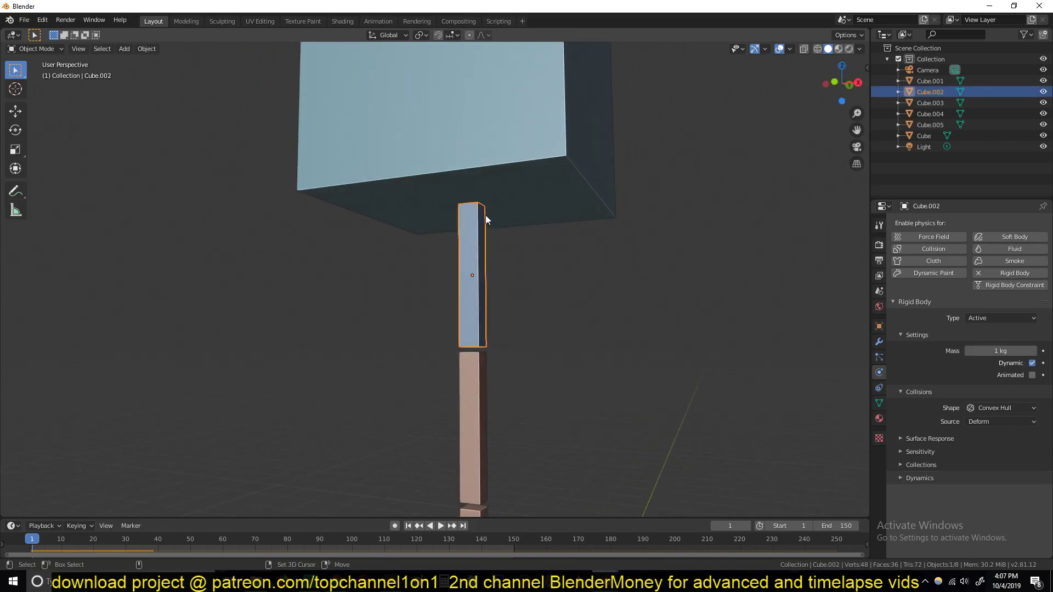
left_click(485, 192, "shift")
left_click(147, 51)
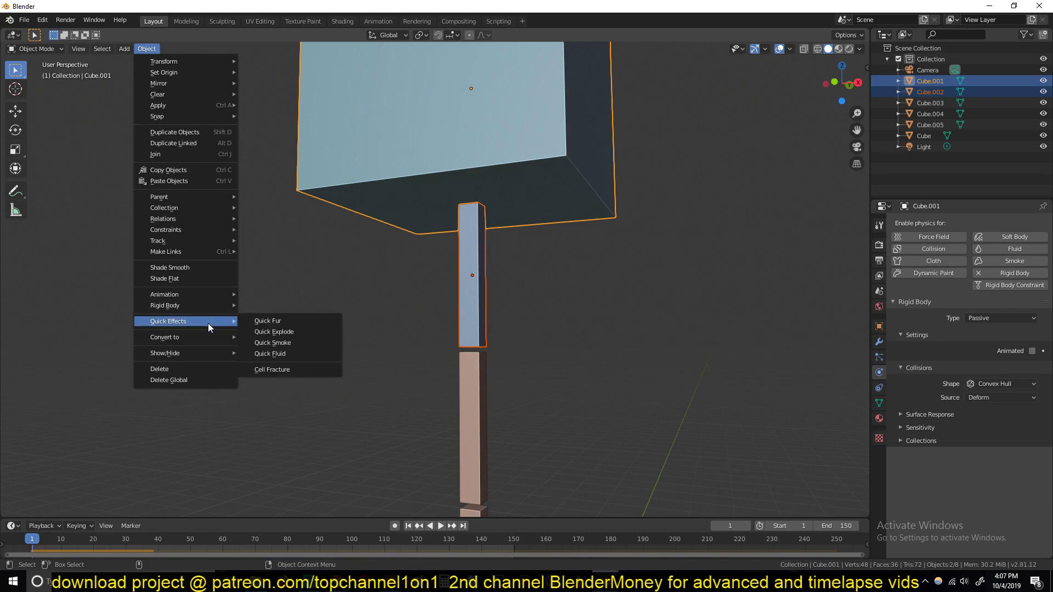
mouse_move(206, 306)
left_click(288, 407)
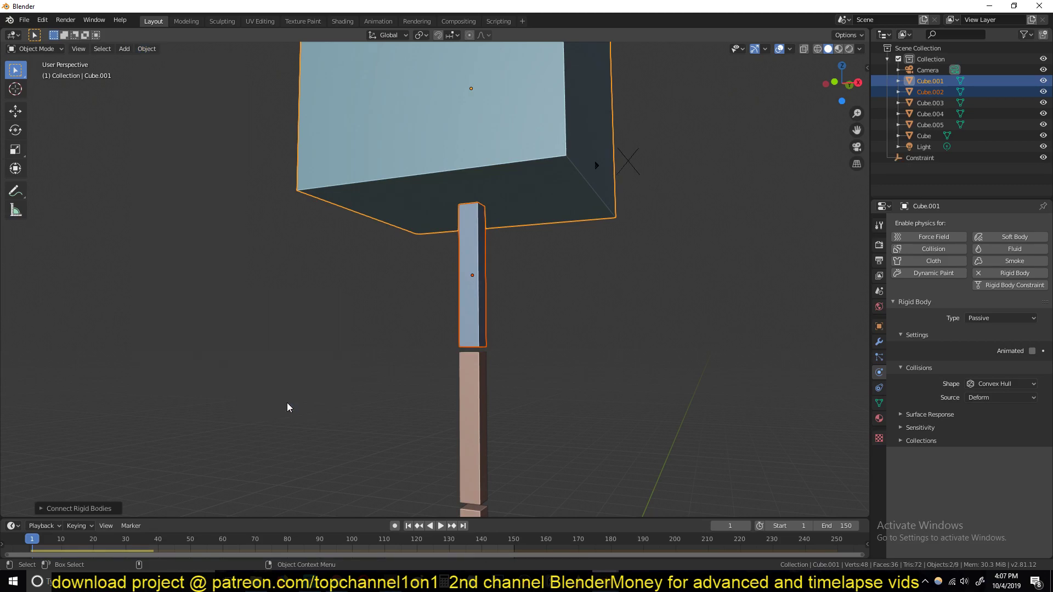
Step: Inspect the upper cube's constraint in wireframe, return to solid shading and test the simulation
scroll(370, 324, "down", 2)
key("shift+z")
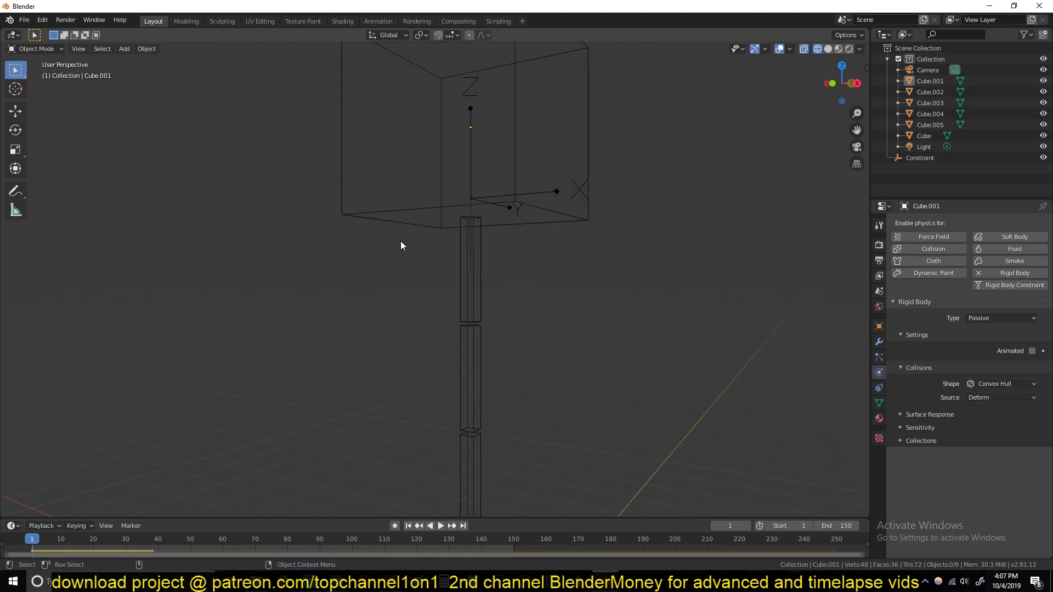
left_click(468, 241)
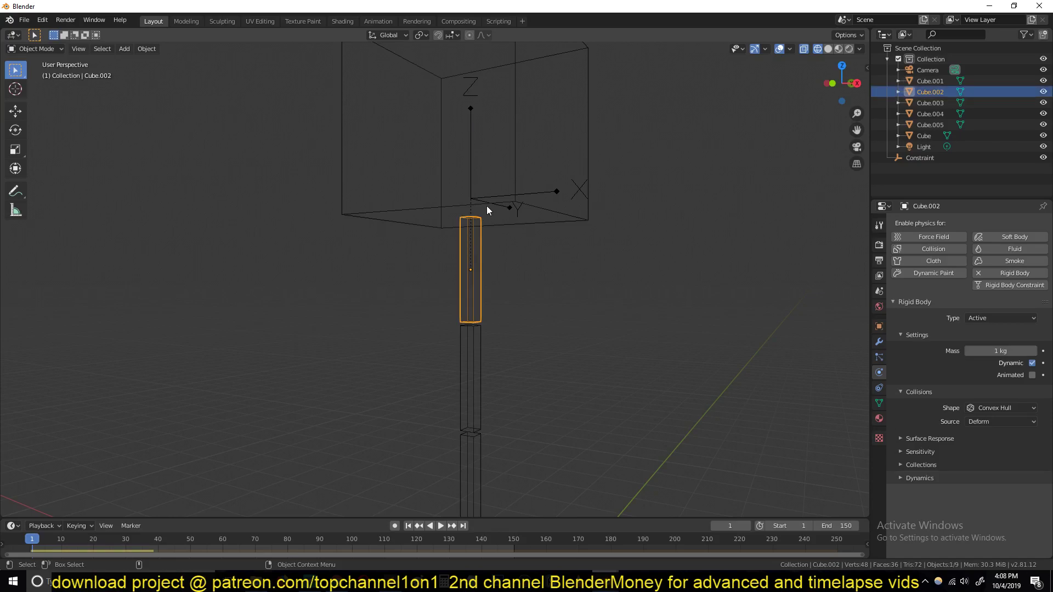
left_click(486, 205)
key("z")
left_click(729, 248)
scroll(669, 249, "down", 3)
key("space")
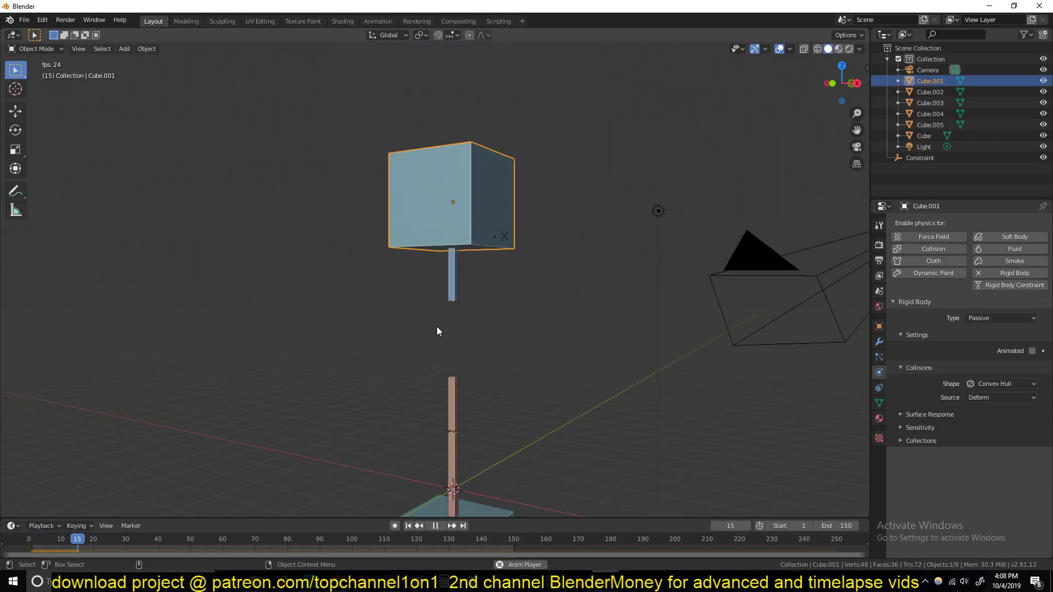
key("Escape")
Step: Try to add the rigid body Connect command to Quick Favorites with the top two bar segments selected
scroll(454, 305, "up", 3)
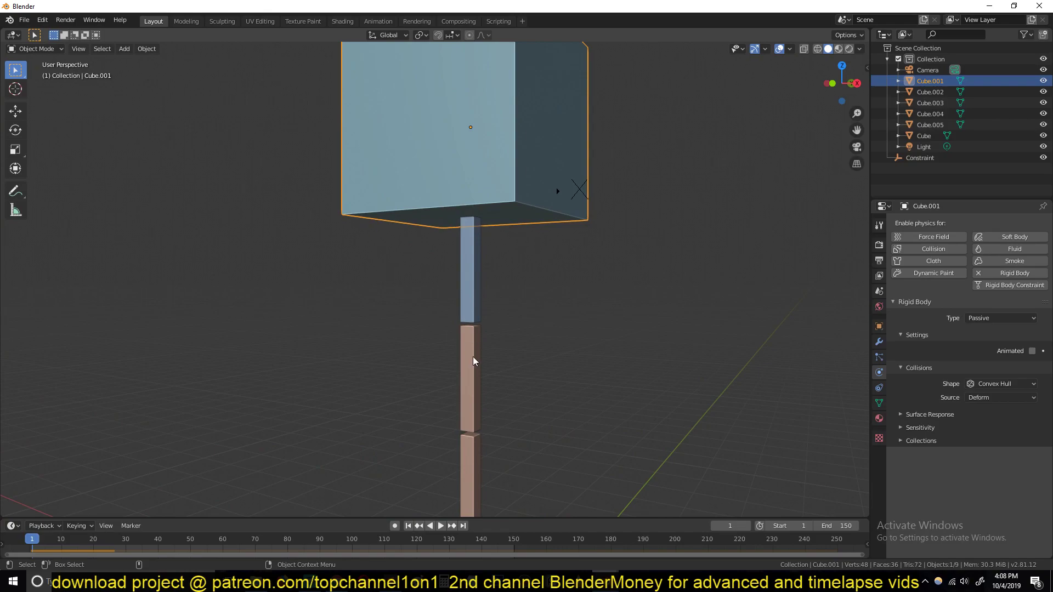
left_click(473, 357)
left_click(471, 318)
left_click(474, 385)
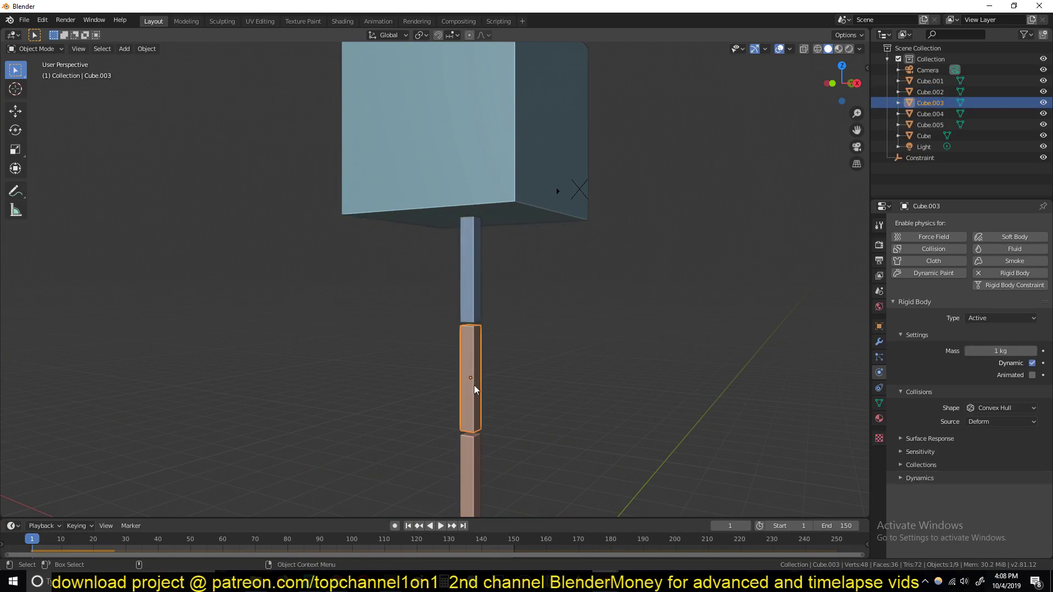
left_click(474, 297, "shift")
left_click(145, 49)
mouse_move(187, 306)
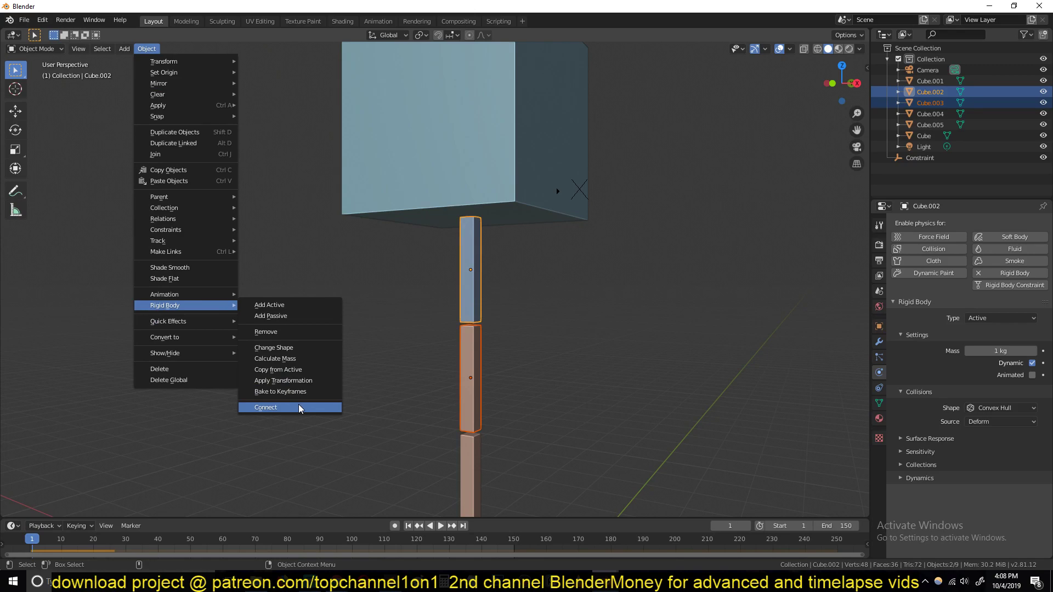
right_click(278, 407)
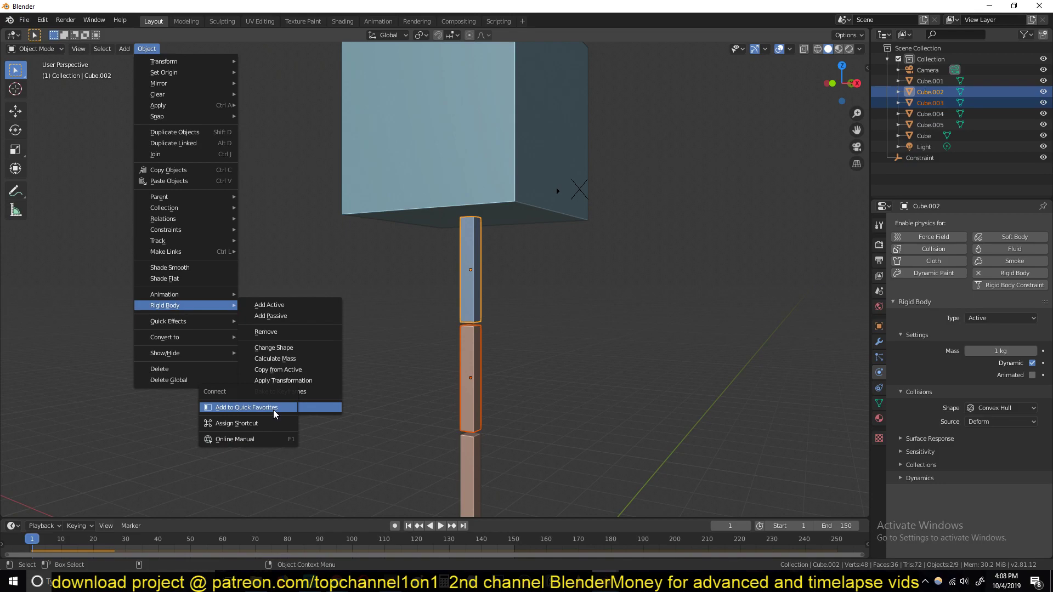
left_click(281, 411)
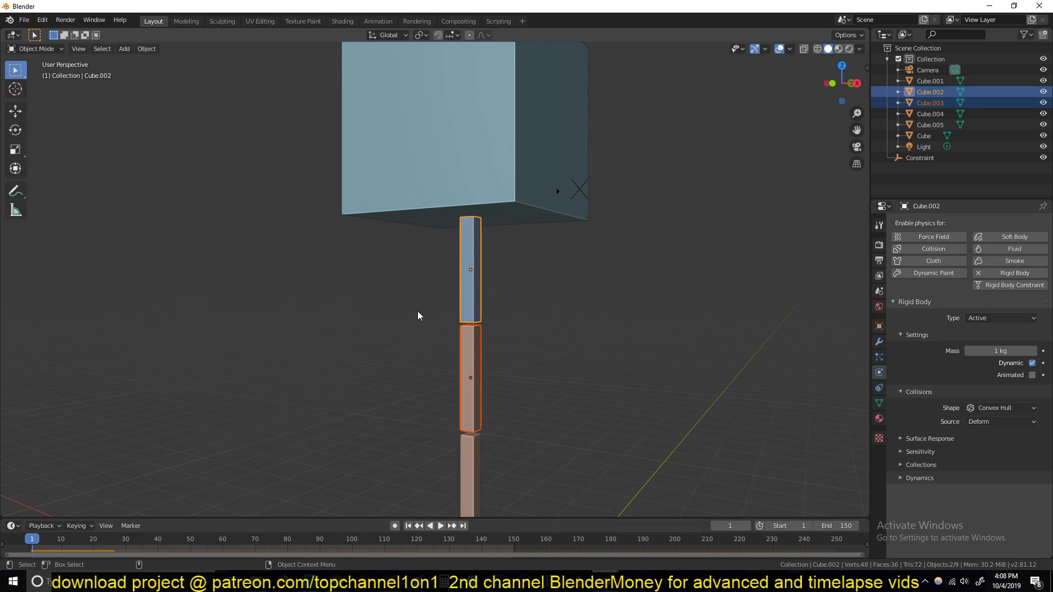
left_click(417, 312)
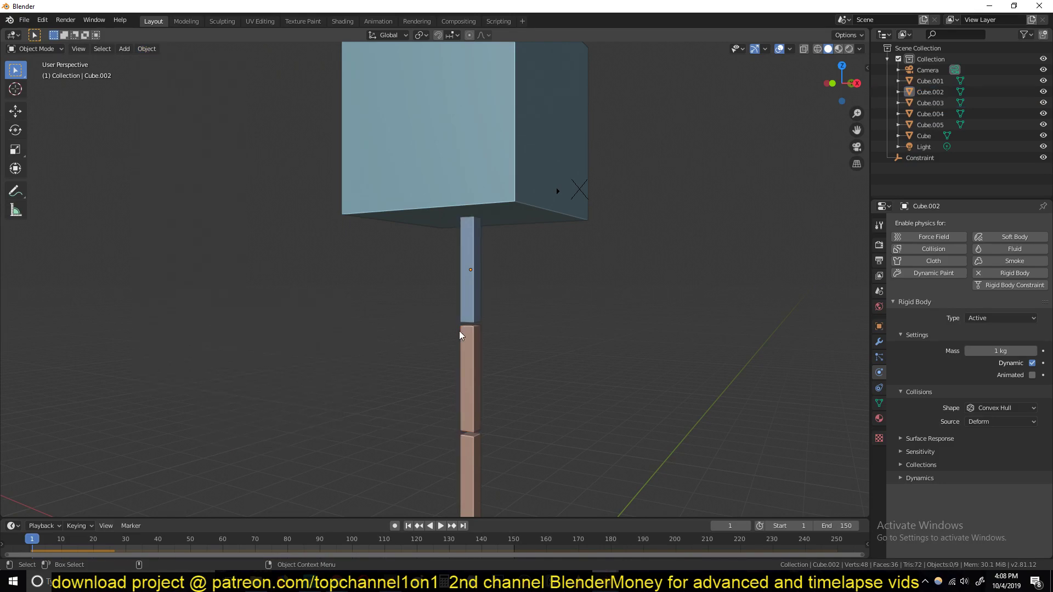
key("q")
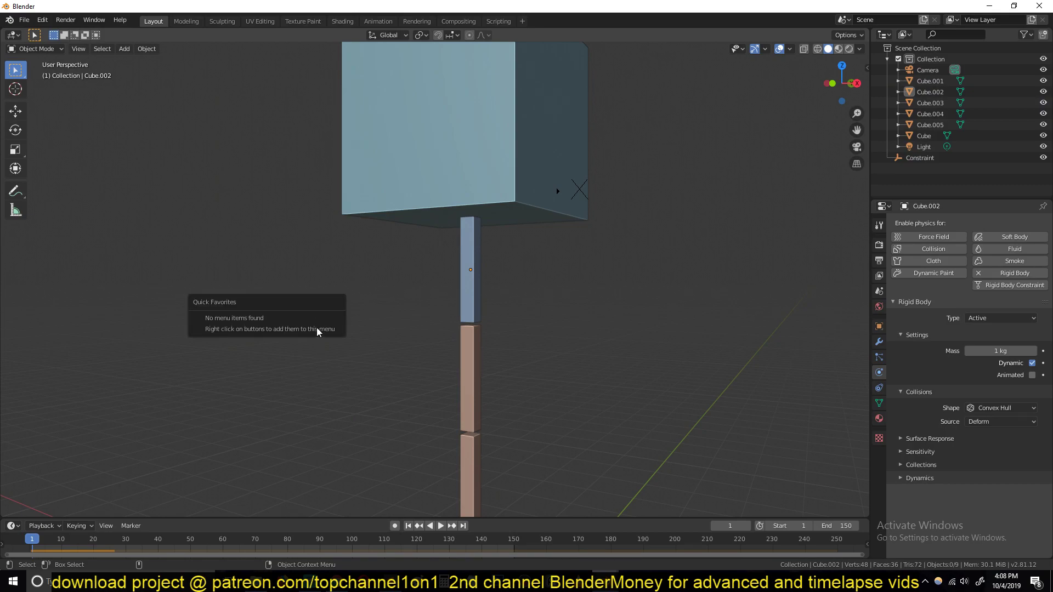
Step: Select the top two bar segments, add the rigid body Connect command to Quick Favorites and check that menu
left_click(478, 358)
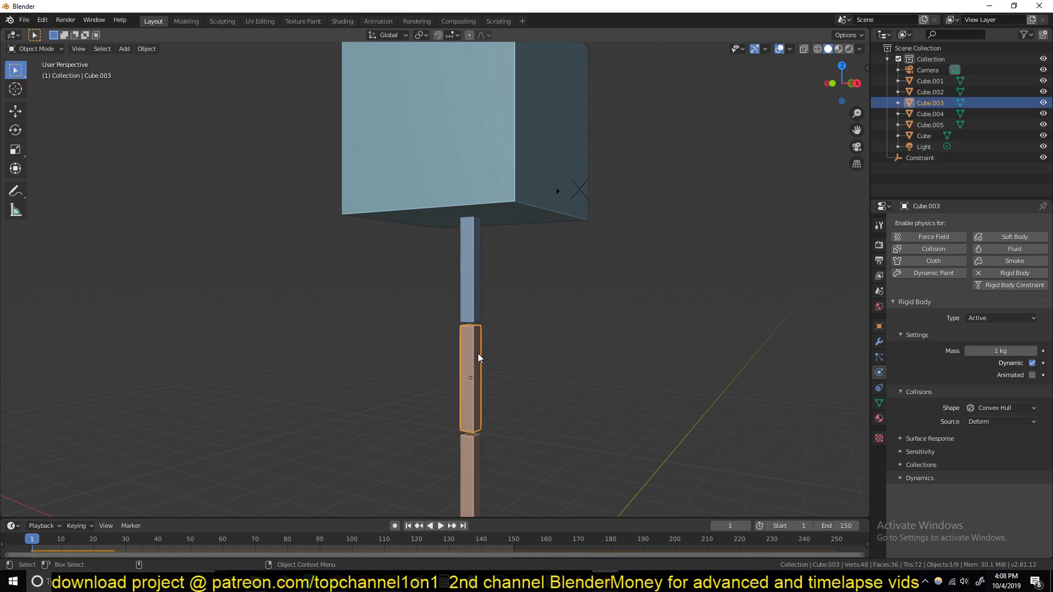
left_click(479, 305, "shift")
key("q")
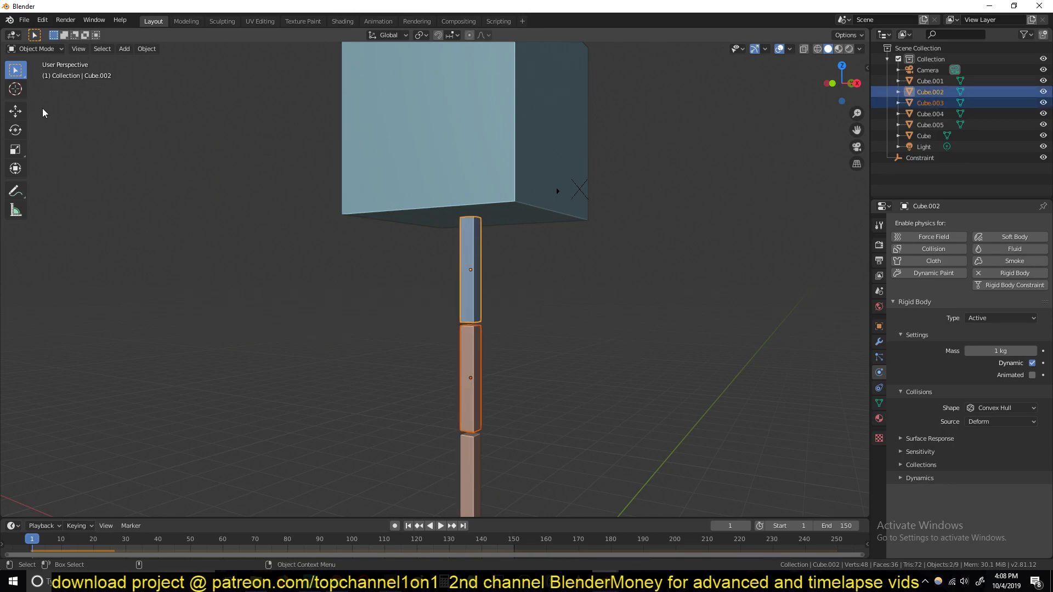
left_click(146, 49)
mouse_move(189, 305)
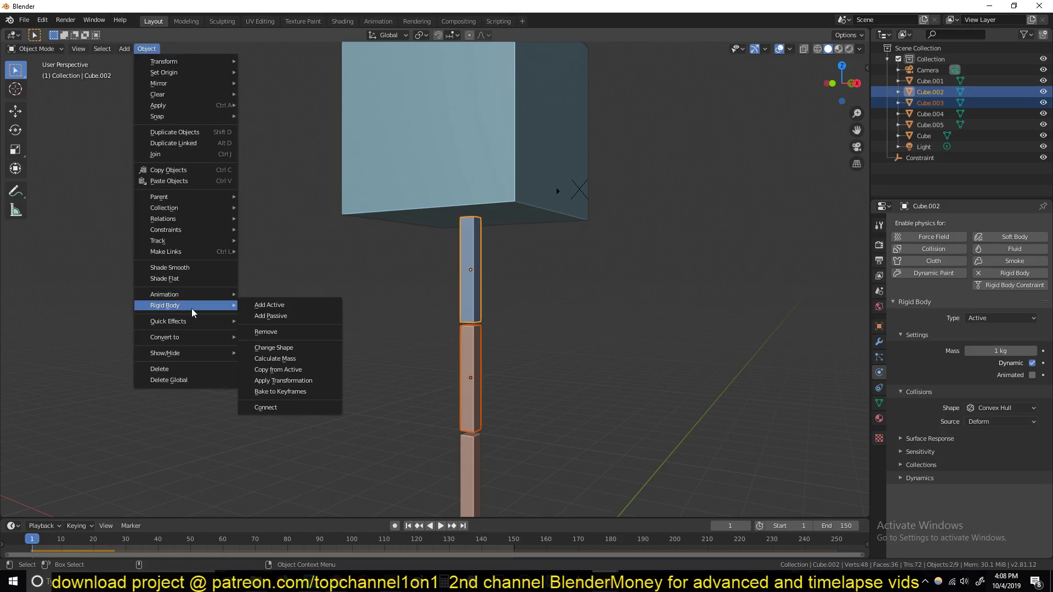
right_click(285, 409)
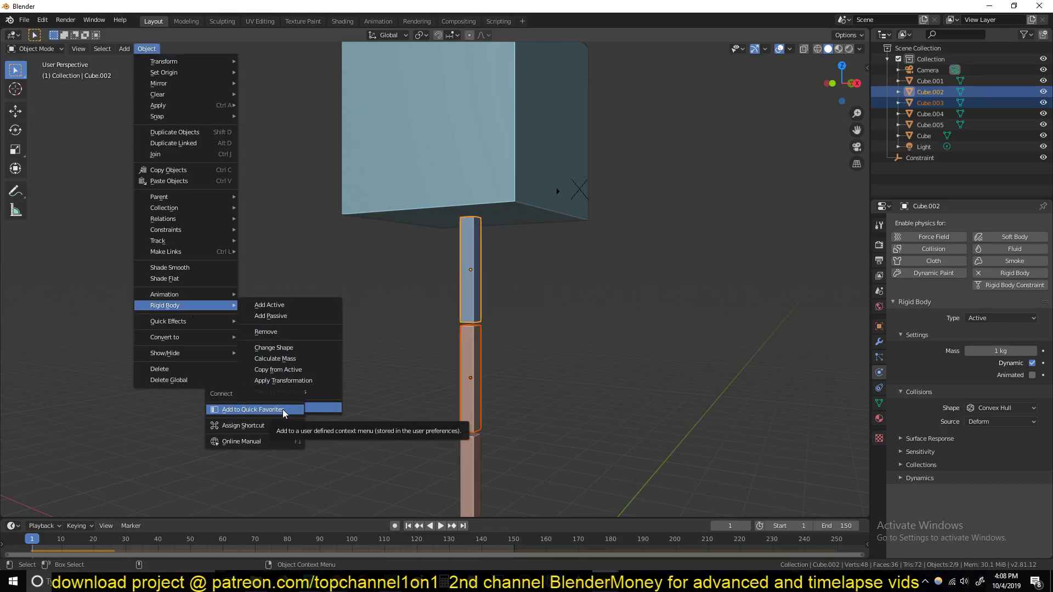
left_click(282, 411)
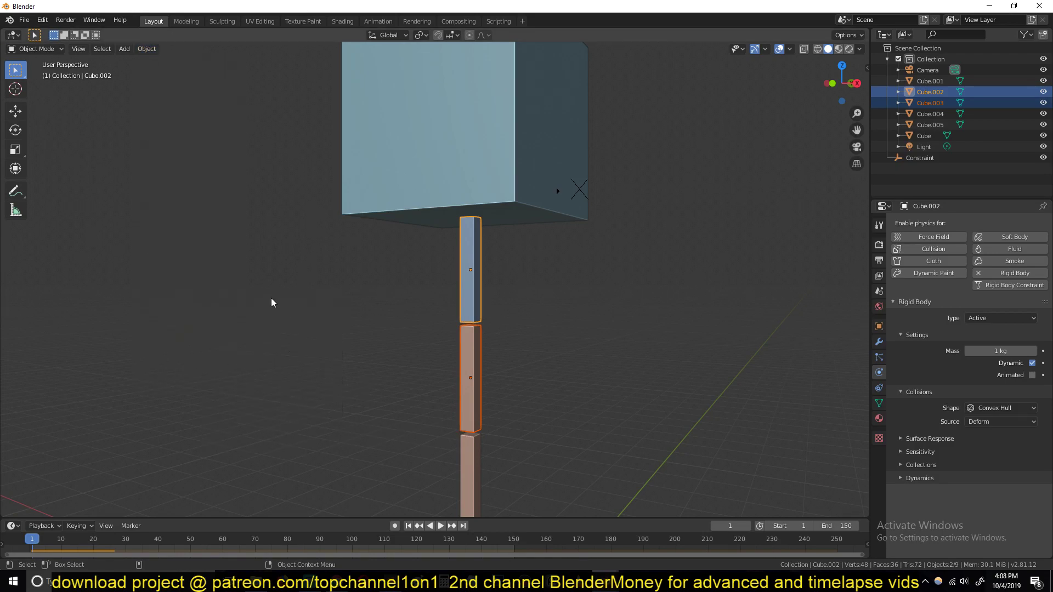
key("q")
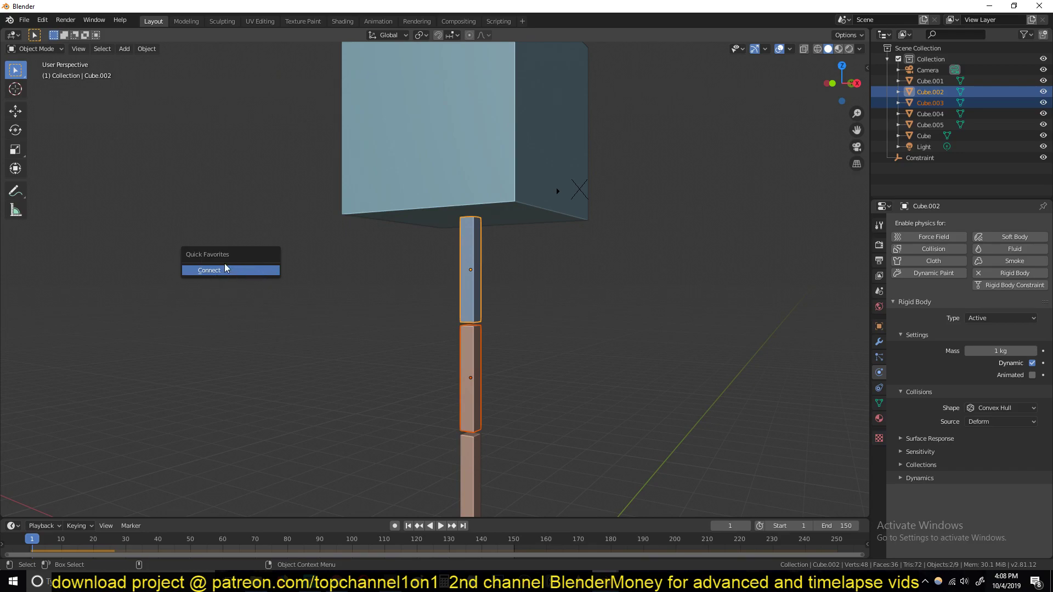
Step: Select the first and second bar segments from the top and connect them using the Quick Favorites Connect command
middle_click_drag(459, 320, 444, 277, "shift")
left_click(453, 272)
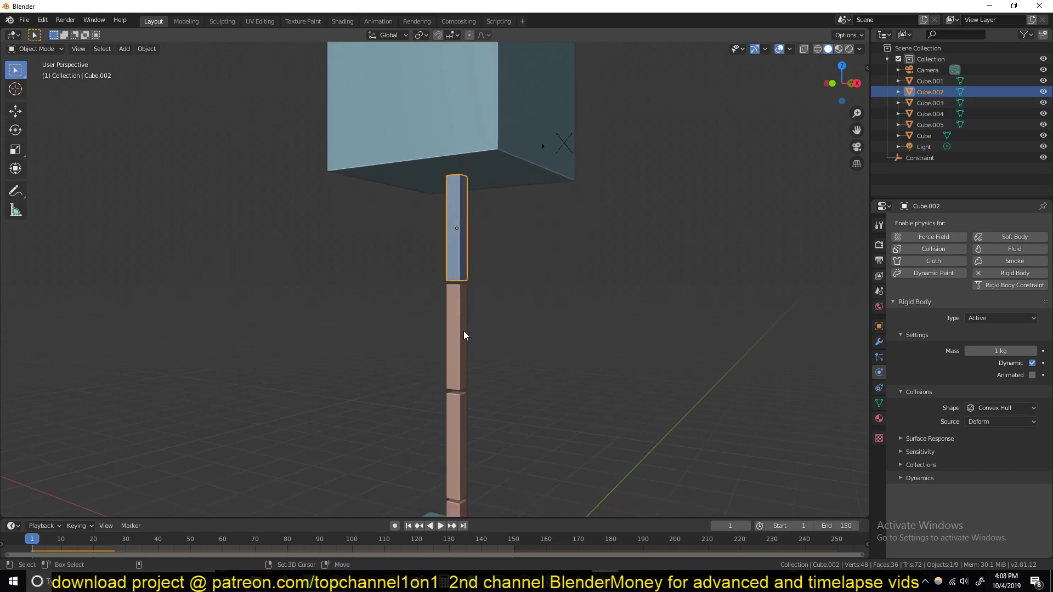
left_click(464, 332, "shift")
key("w")
right_click(466, 332)
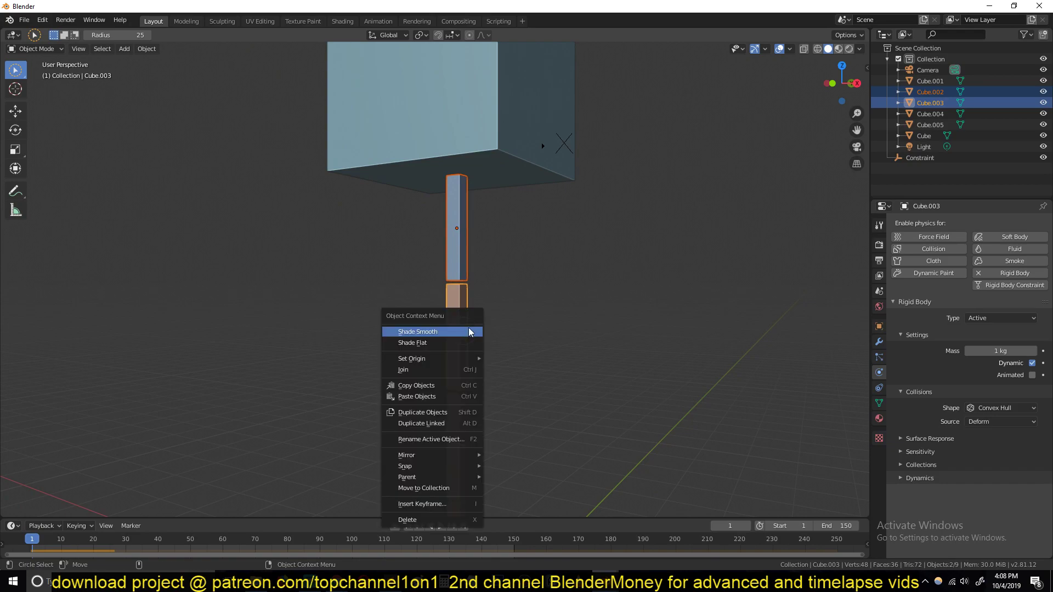
key("q")
right_click(543, 282)
right_click(722, 246)
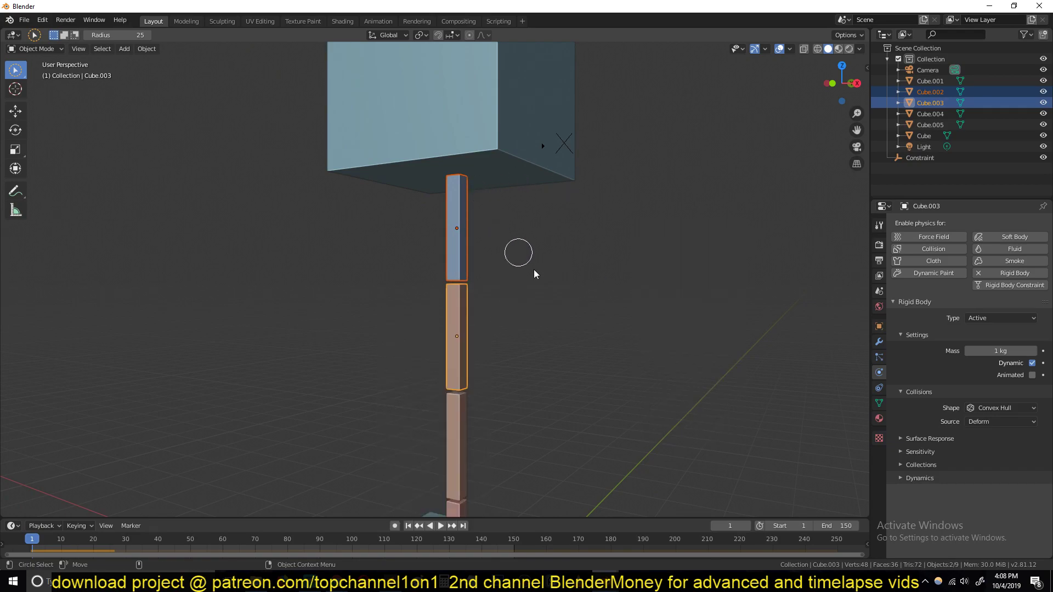
key("w")
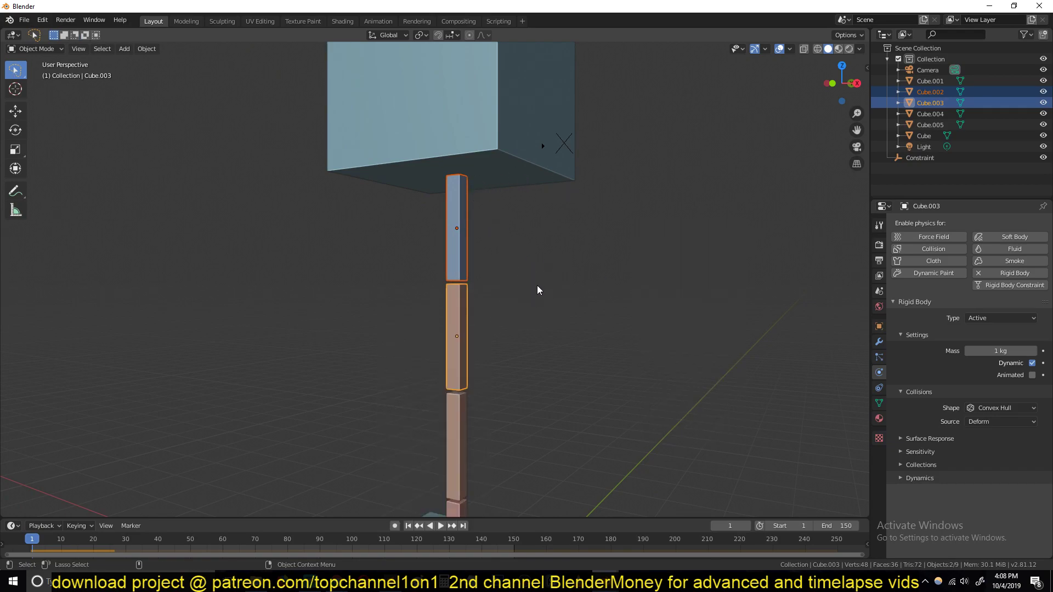
key("q")
left_click(538, 285)
Step: Connect the second and third bar segments with a rigid body constraint
middle_click_drag(500, 294, 496, 246, "shift")
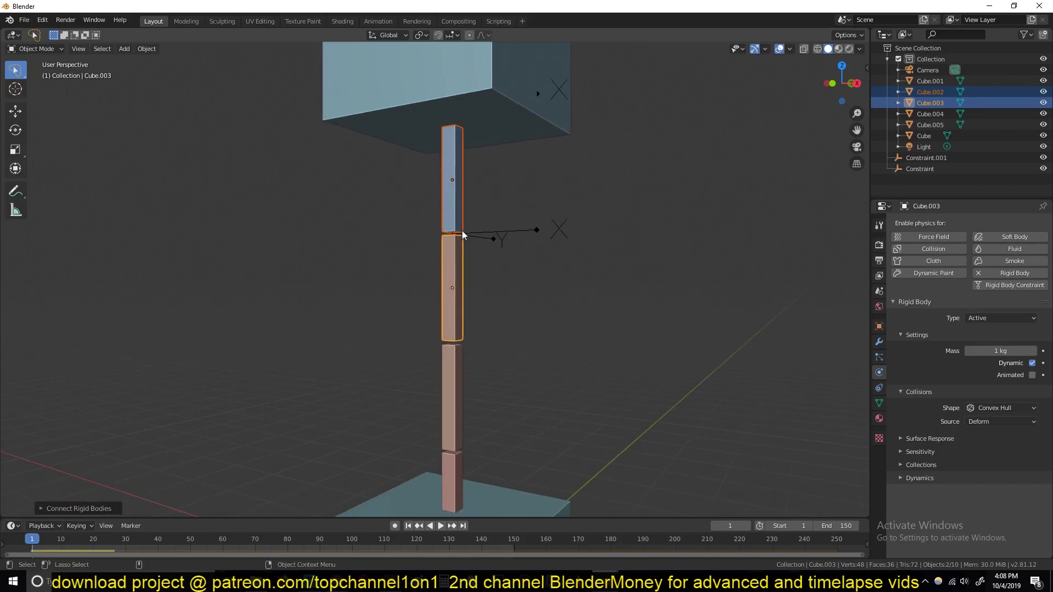
left_click(466, 341)
left_click(456, 390, "shift")
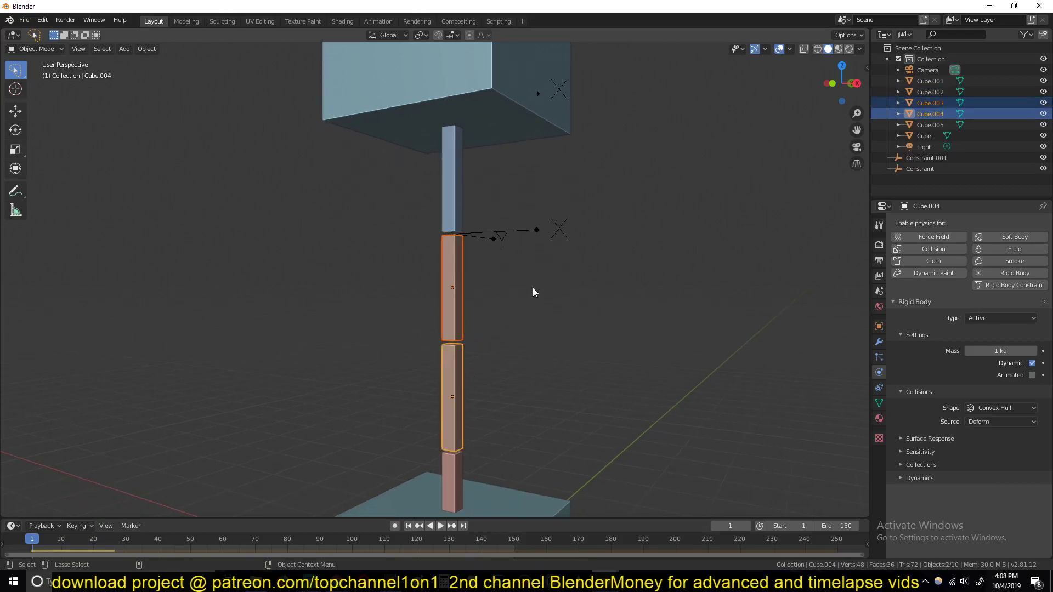
key("q")
left_click(532, 288)
Step: Connect the third bar segment to the short fourth segment with a rigid body constraint
left_click(445, 466)
left_click(453, 436, "shift")
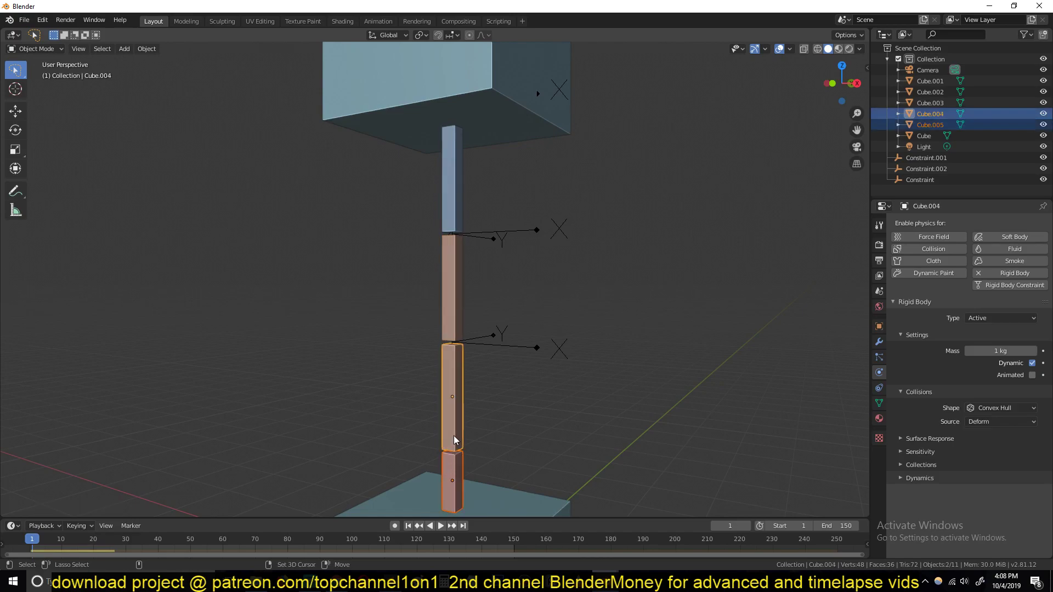
key("q")
left_click(527, 374)
Step: Connect the lower cube to the short bottom bar segment with a rigid body constraint
scroll(527, 281, "down", 5, "shift")
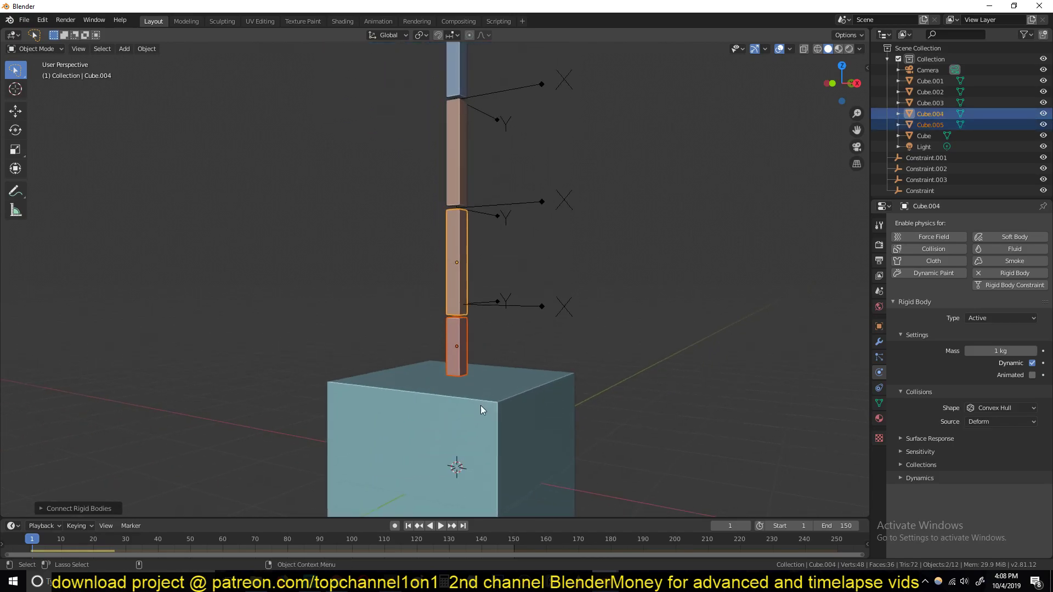
left_click(481, 406)
left_click(459, 361, "shift")
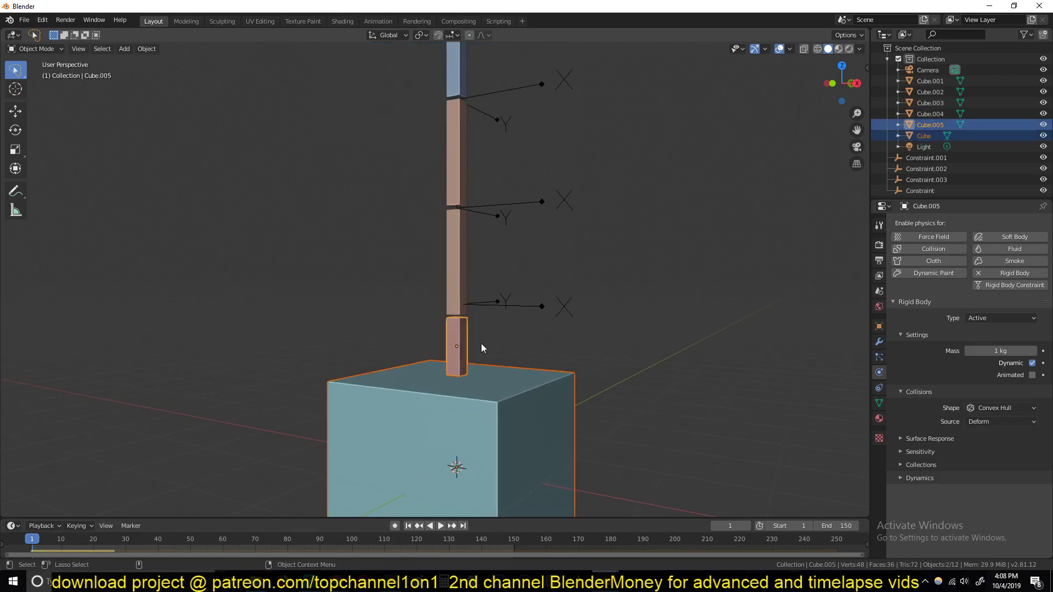
key("q")
left_click(548, 288)
Step: Play the simulation to check that the linked chain holds the lower cube, and return to frame 1
scroll(532, 343, "down", 3)
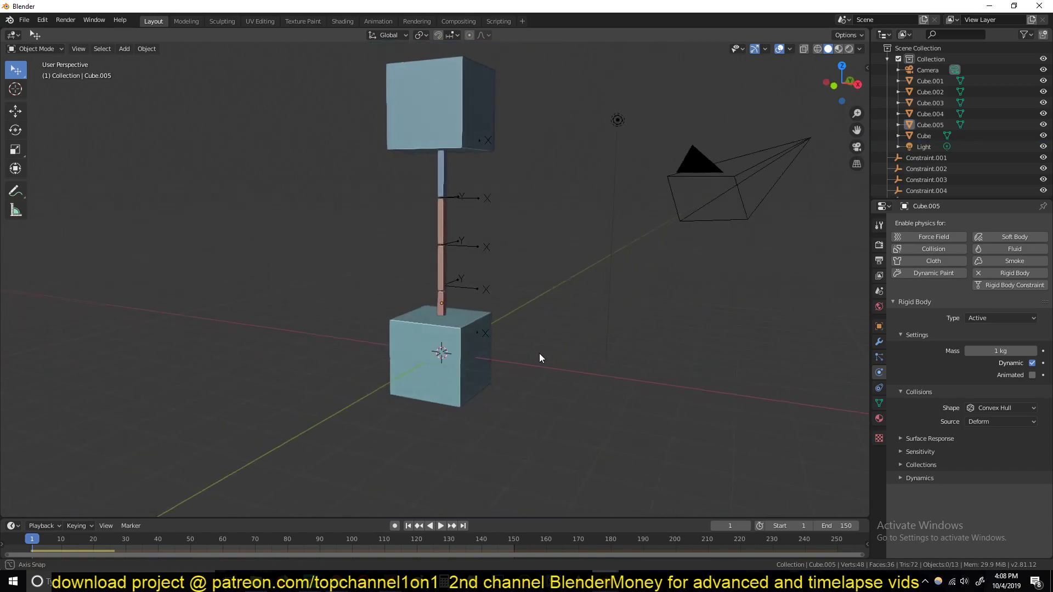
scroll(538, 328, "up", 2)
key("space")
middle_click_drag(537, 328, 488, 318)
scroll(488, 318, "down", 3)
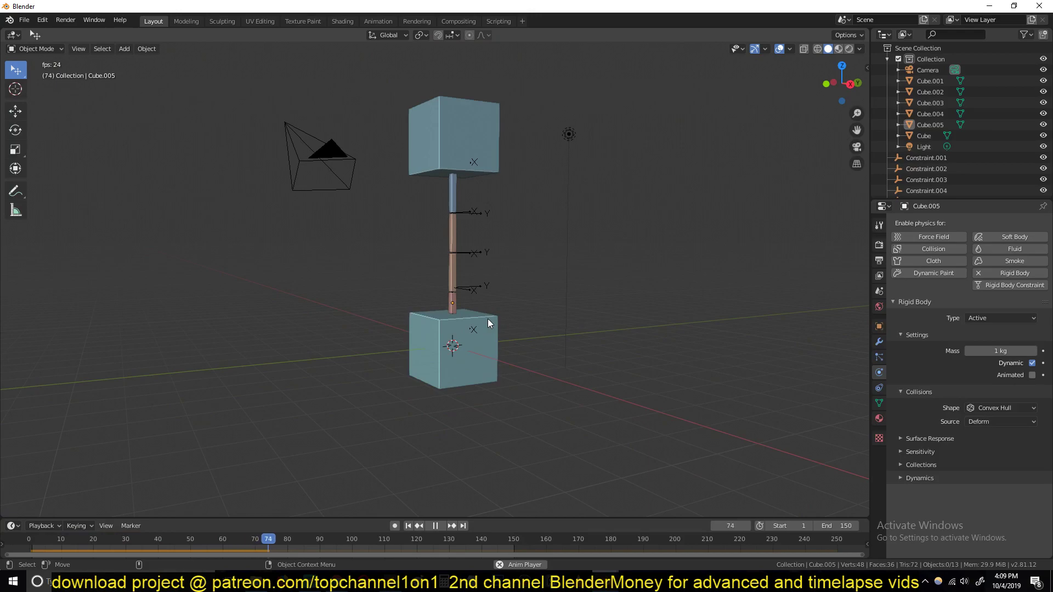
key("Escape")
Step: Examine the hanging assembly in the front, top and right orthographic views
key("KP_1")
middle_click_drag(489, 315, 346, 289, "shift")
scroll(373, 299, "down", 2)
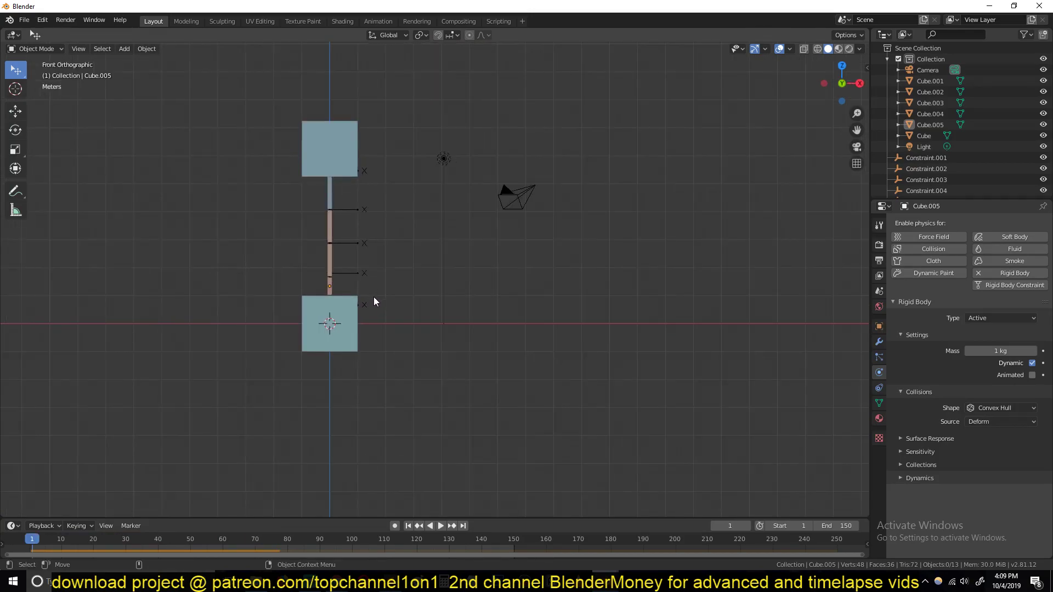
key("KP_7")
key("KP_3")
middle_click_drag(517, 334, 451, 305, "shift")
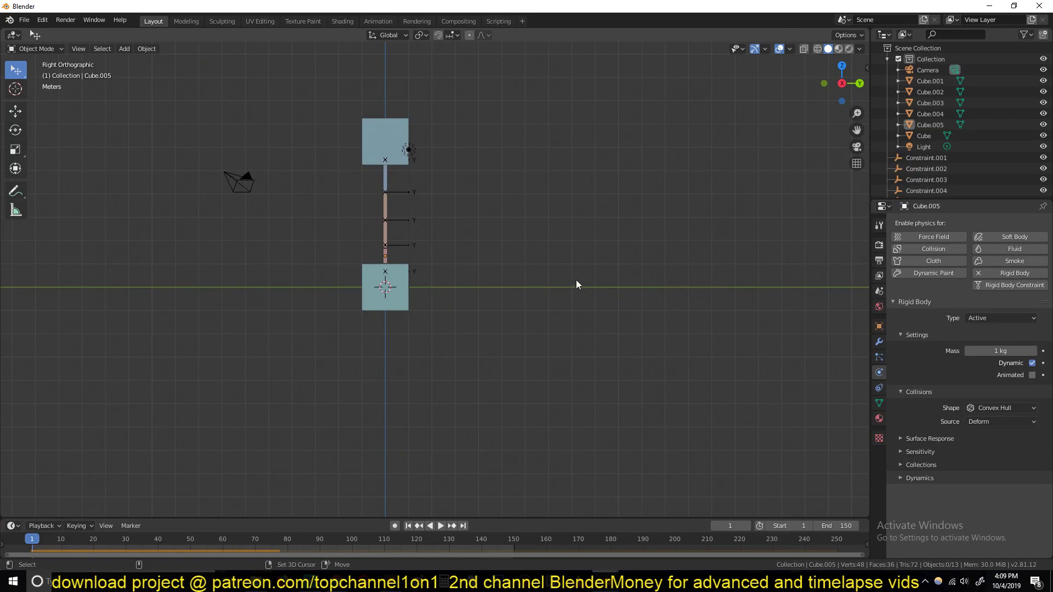
Step: Add a monkey mesh and move it along the Y side, well away from the lower cube
key("shift+a")
mouse_move(576, 280)
left_click(634, 386)
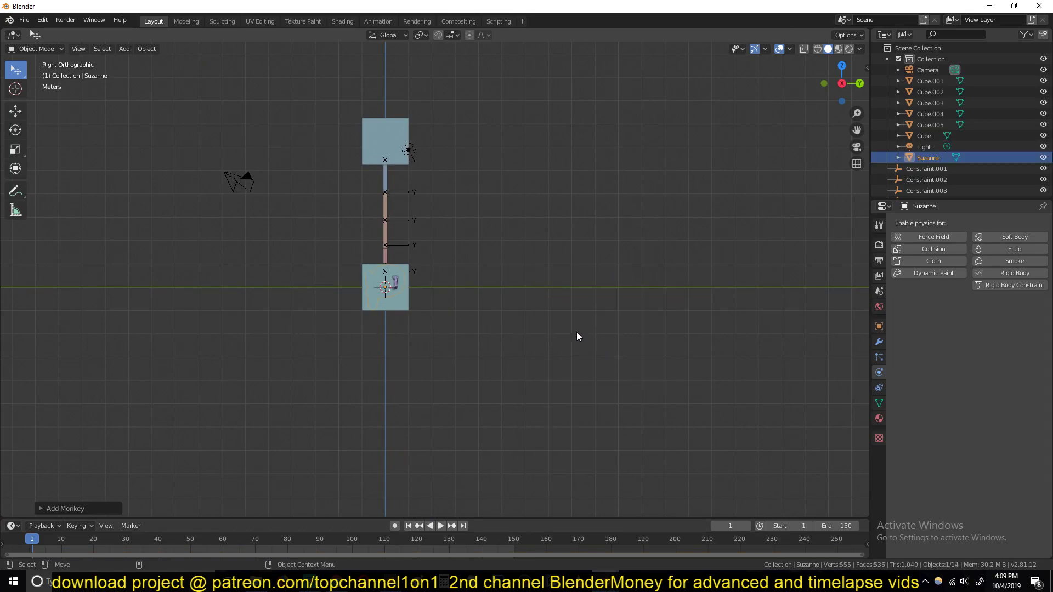
key("g")
left_click(713, 289)
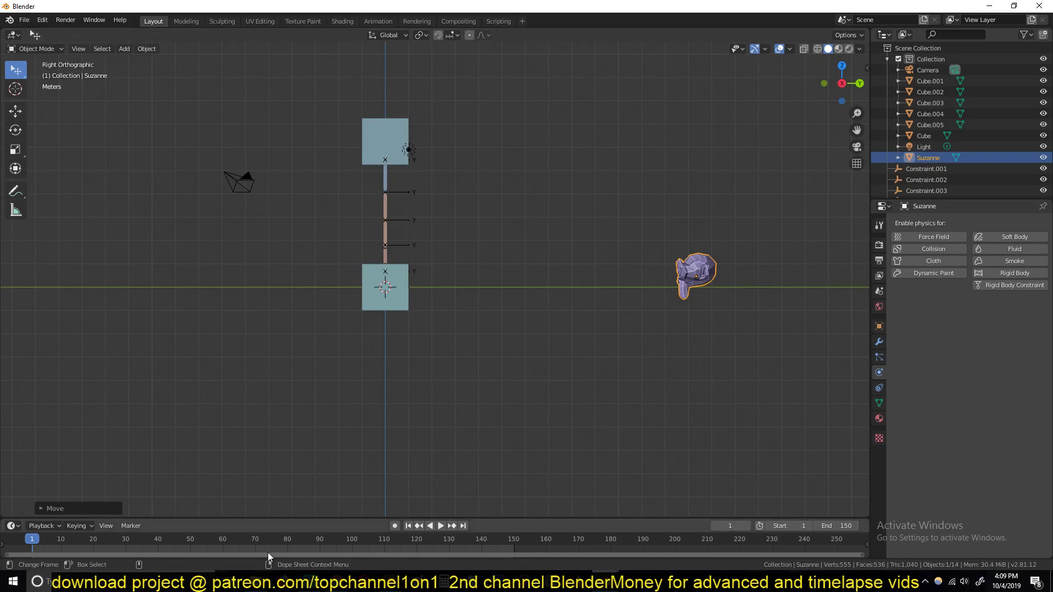
Step: Turn on automatic keyframing and freely rotate the monkey with a trackball rotation at frame 1
left_click(394, 526)
key("r")
key("r")
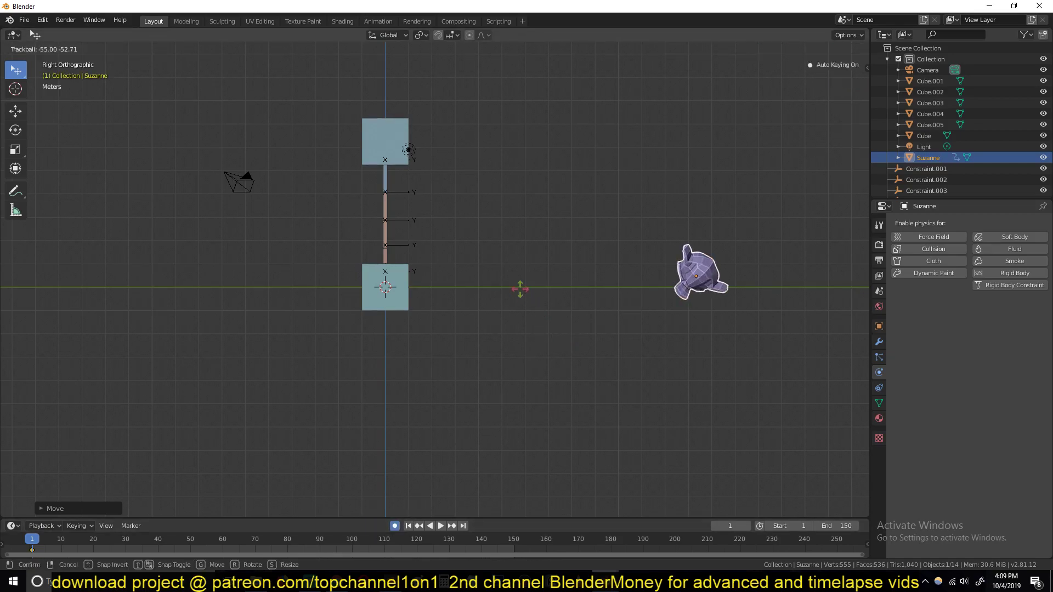
left_click(518, 286)
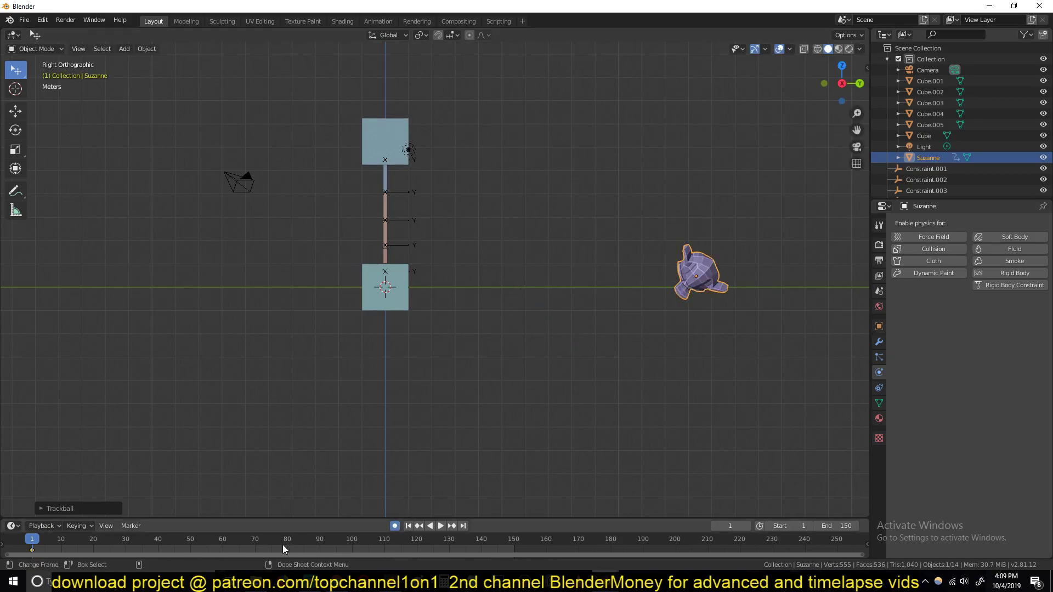
Step: Keyframe the monkey moved close beside the lower cube at frame 18, and preview its motion
left_click(87, 550)
key("g")
left_click(345, 385)
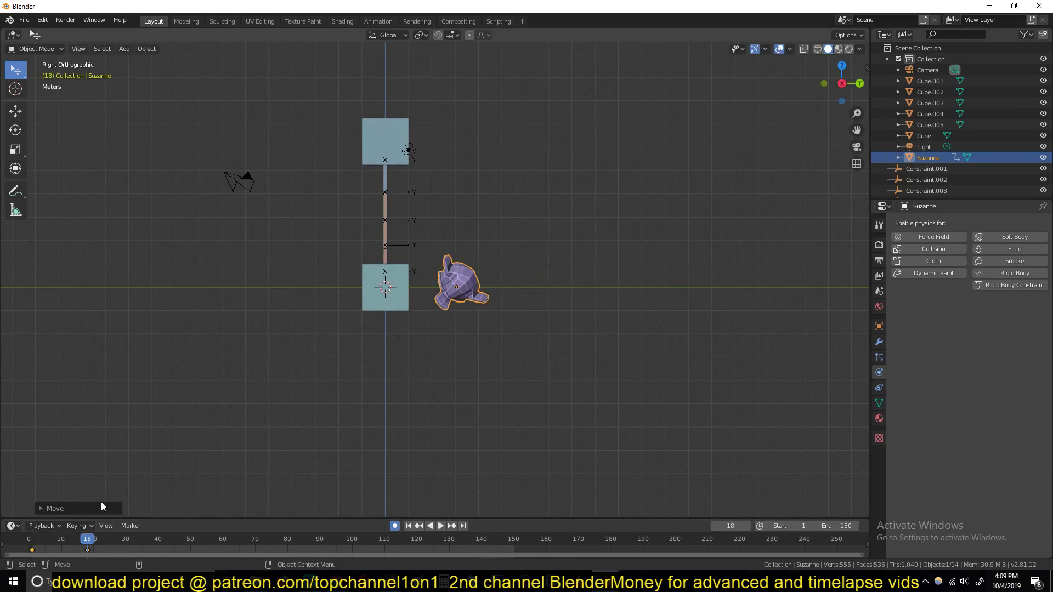
key("space")
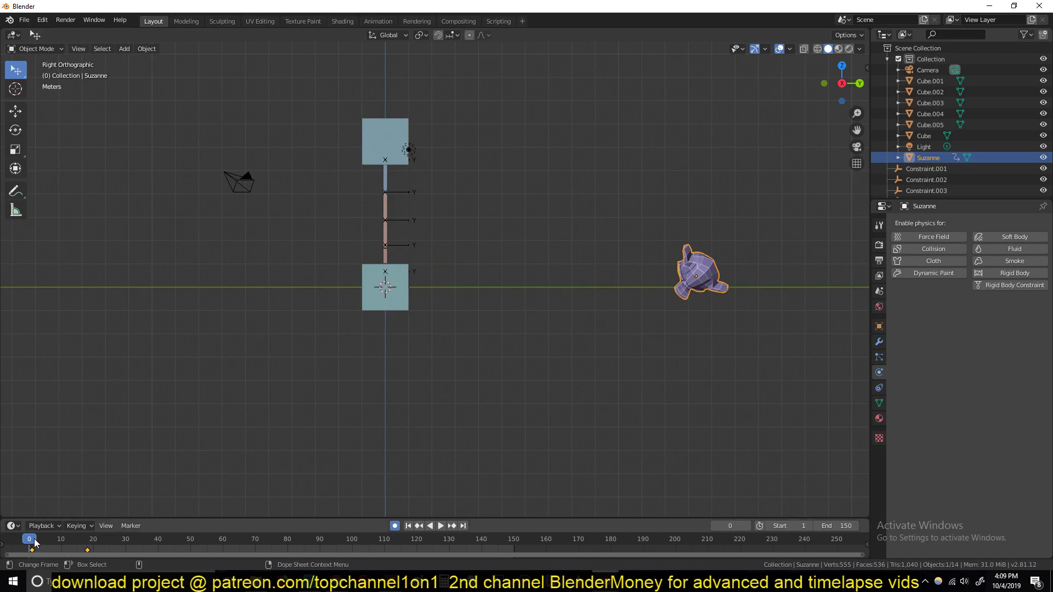
left_click_drag(34, 543, 77, 542)
Step: Make the monkey an active rigid body, scrub its motion and enlarge the timeline area
left_click(1005, 273)
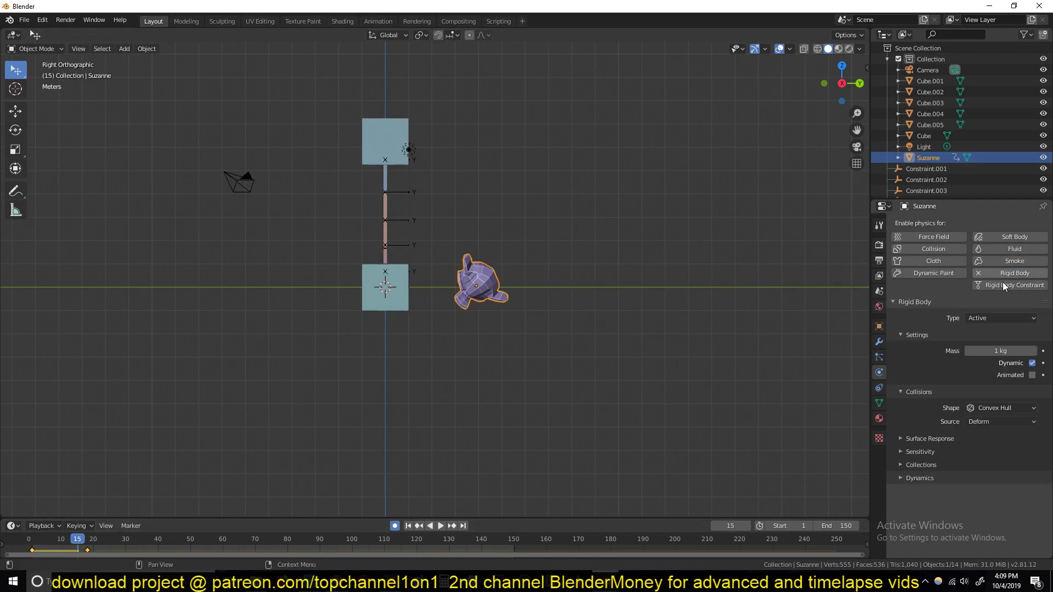
left_click(1000, 317)
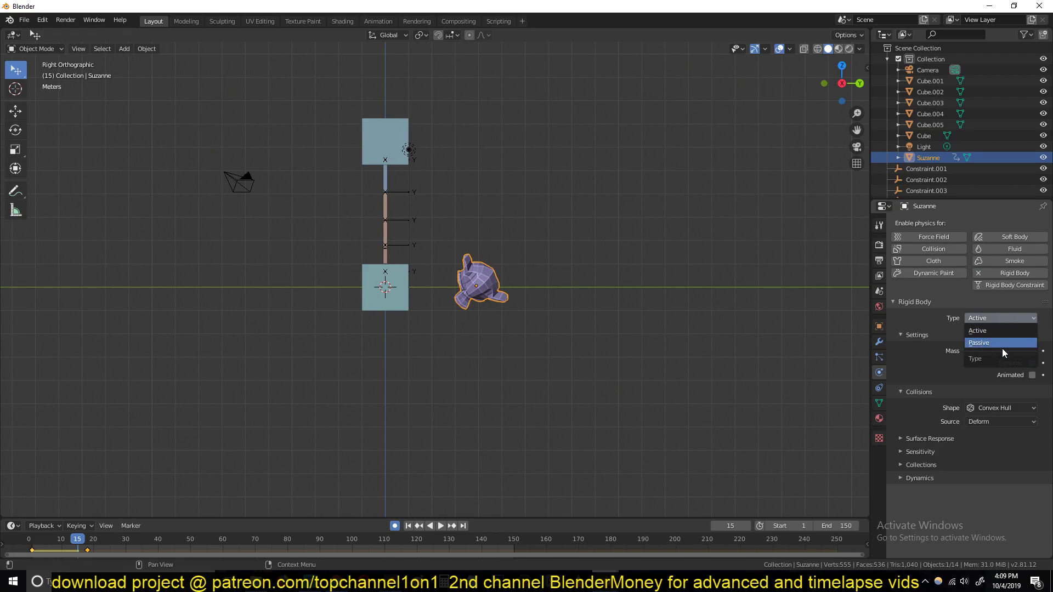
left_click(1001, 331)
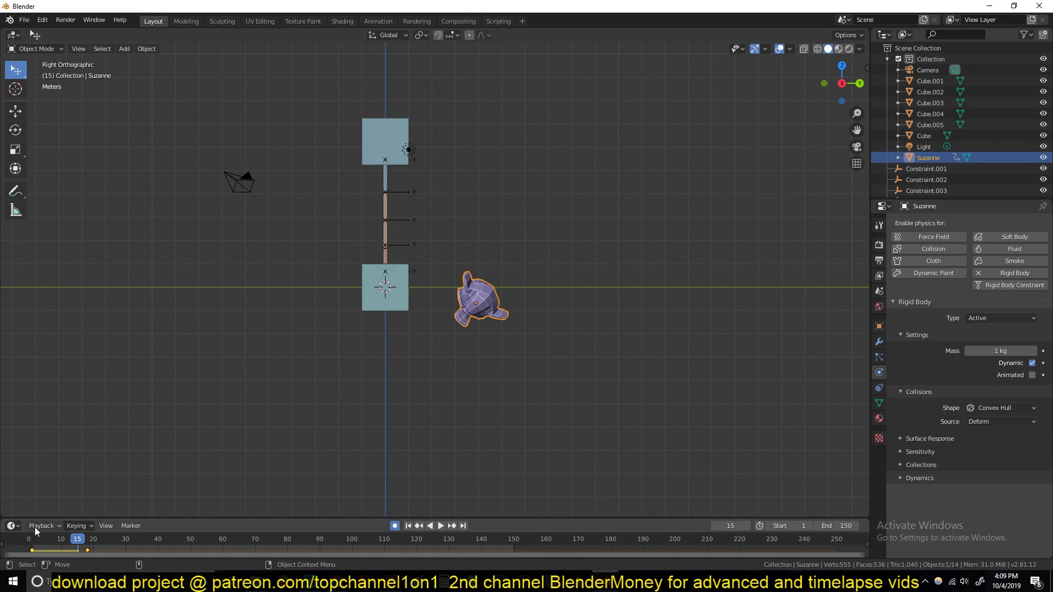
left_click_drag(77, 541, 64, 542)
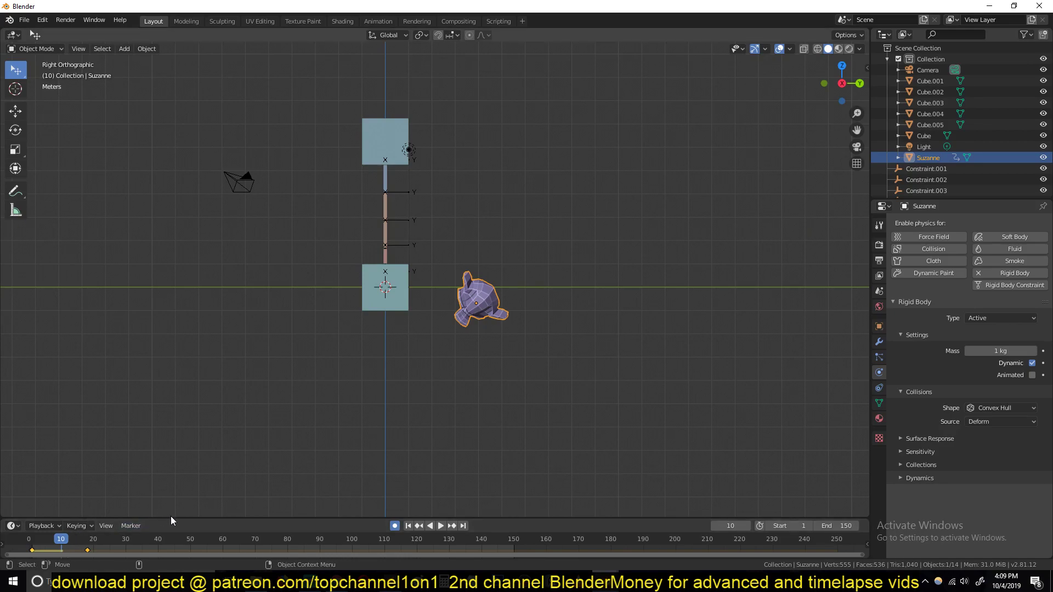
left_click_drag(171, 518, 186, 489)
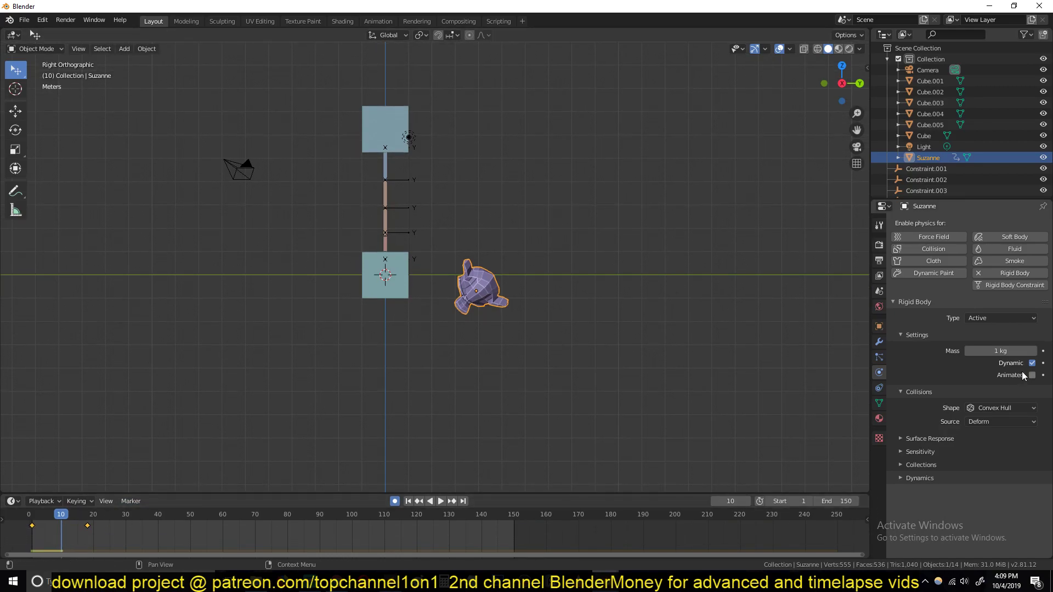
Step: Keyframe the monkey's rigid body Animated option as enabled at frame 13 and disabled at frame 15
left_click_drag(69, 516, 71, 515)
left_click(1034, 378)
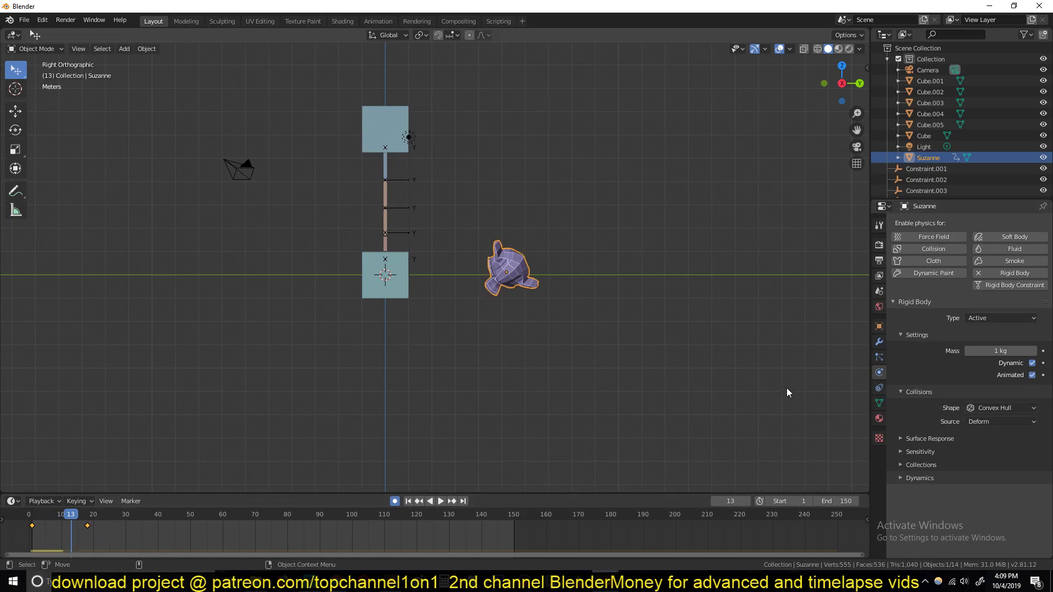
left_click(1044, 375)
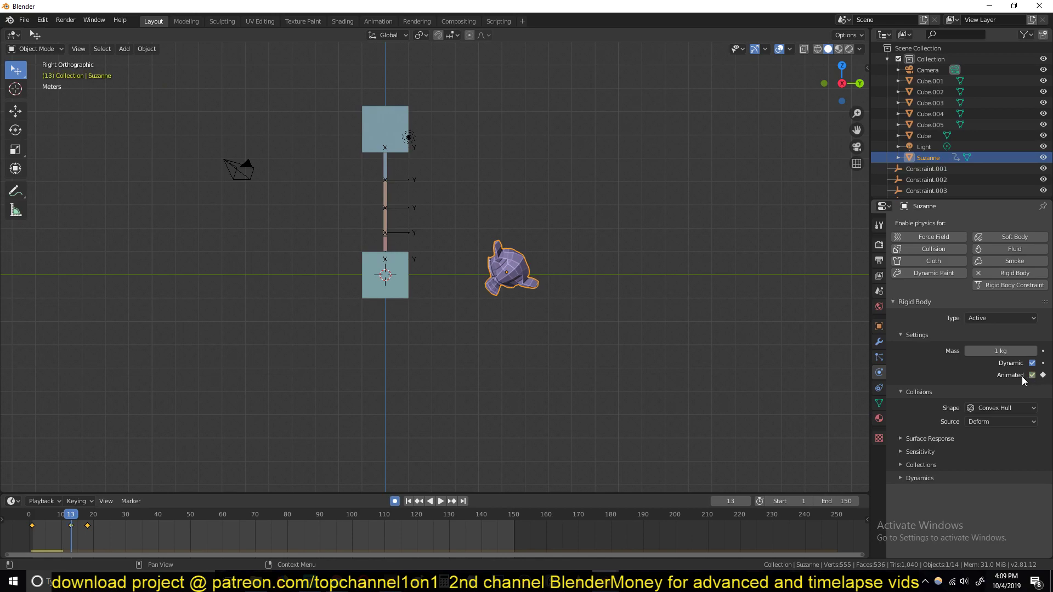
left_click_drag(71, 514, 78, 515)
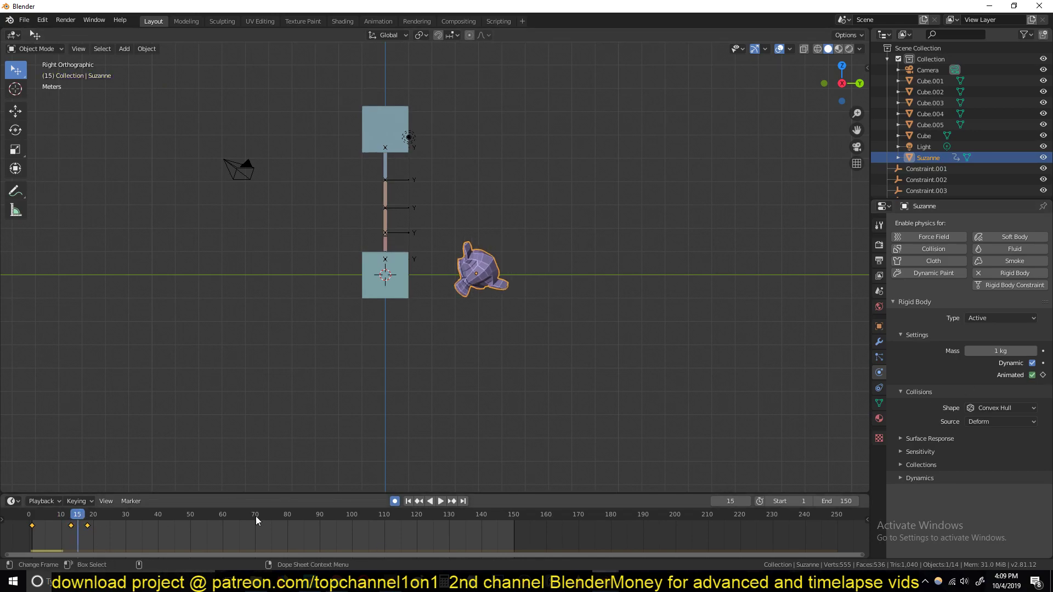
left_click(1034, 375)
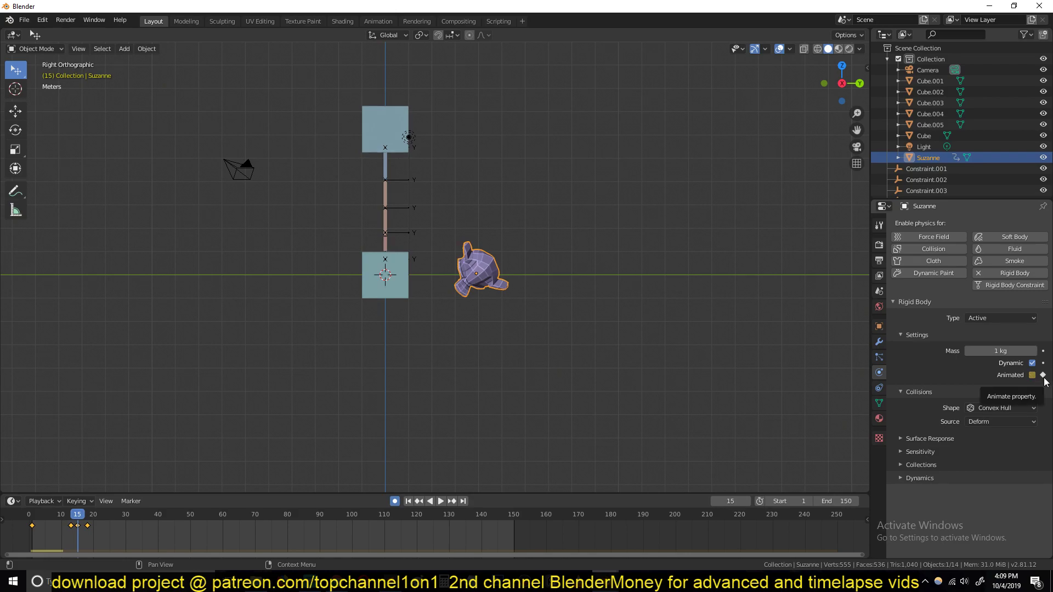
Step: Play the simulation in side and perspective views to check how the monkey is thrown at the cube
left_click(30, 515)
key("space")
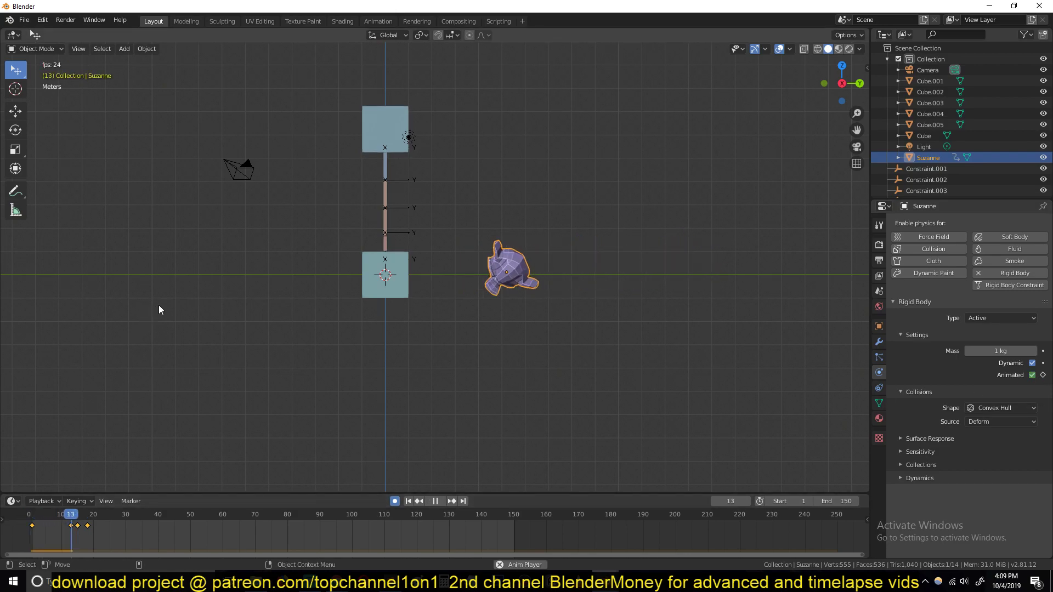
key("Escape")
middle_click_drag(159, 305, 258, 323)
key("space")
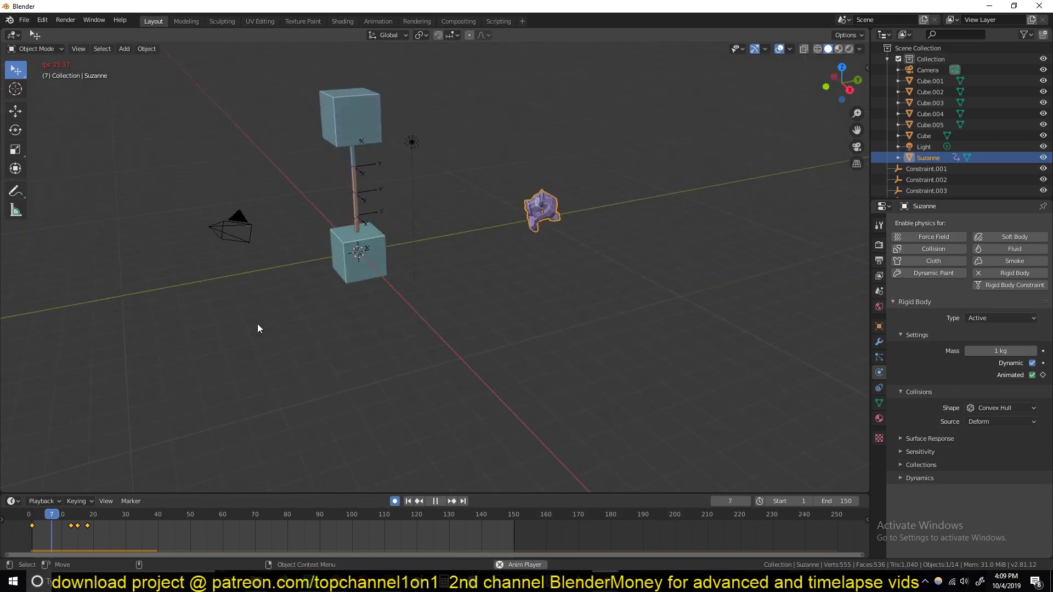
key("Escape")
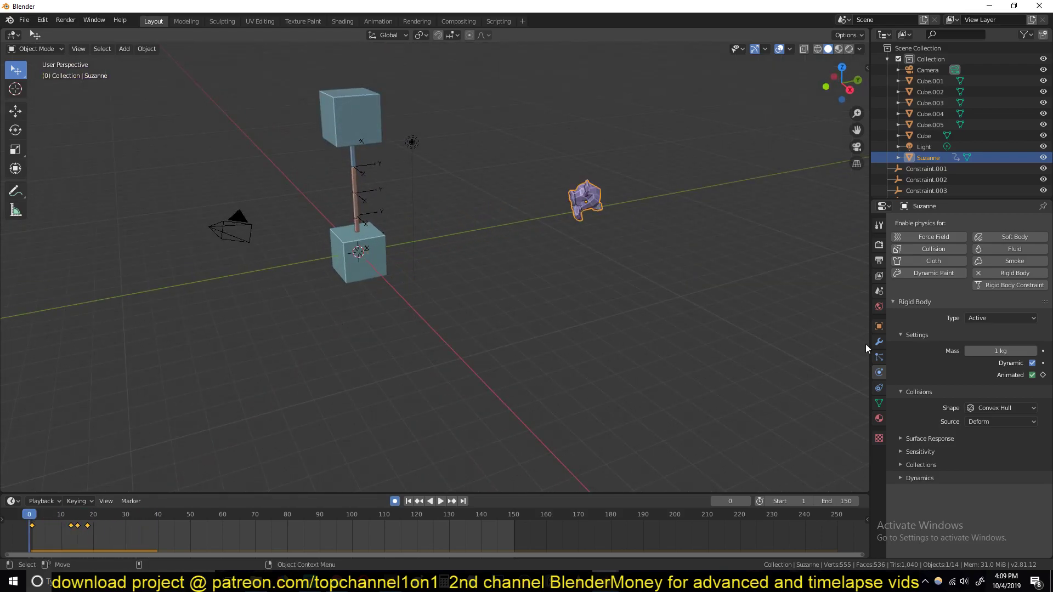
Step: Shift the monkey's later keyframes five frames earlier, to frames 8, 10 and 13, and play the simulation
key("g")
left_click(118, 536)
key("space")
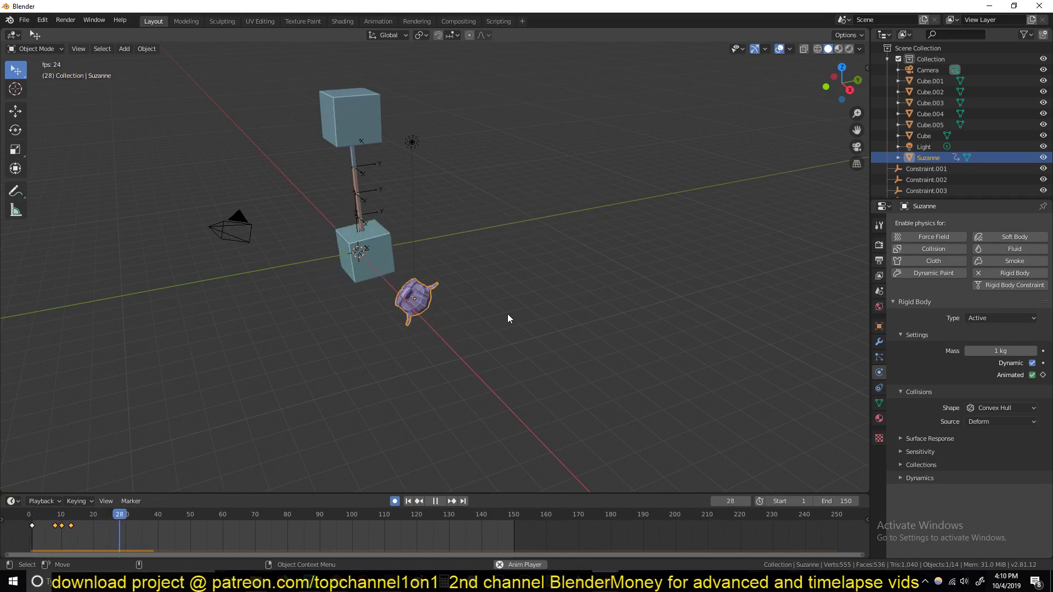
key("Escape")
Step: Set the timeline's end frame to 100
left_click(835, 501)
type("10")
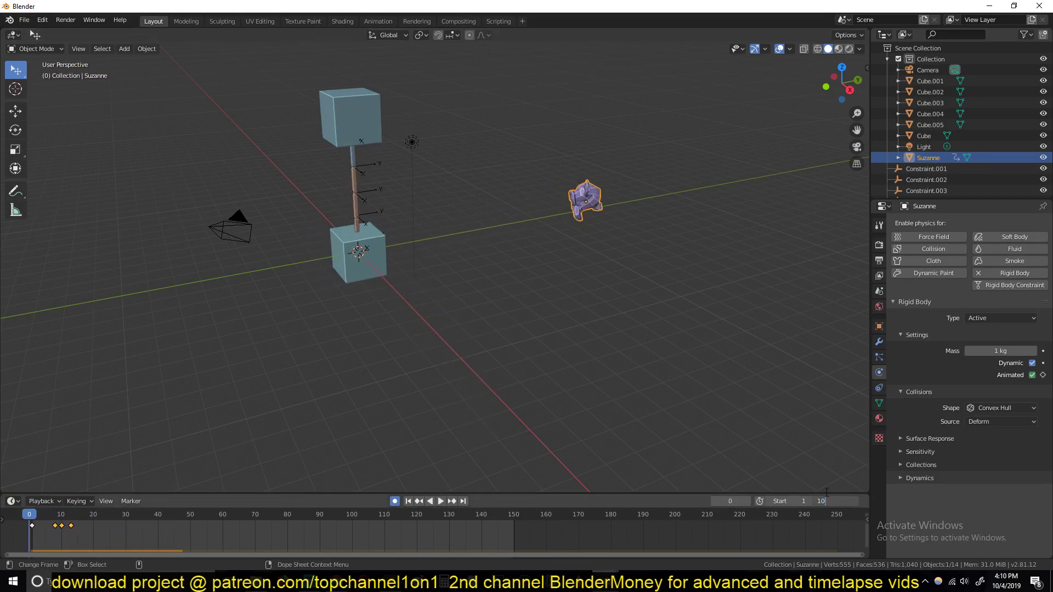
type("0")
key("Return")
Step: Replay the simulation from a closer view of the monkey hitting the lower cube
key("space")
middle_click_drag(524, 243, 576, 301, "shift")
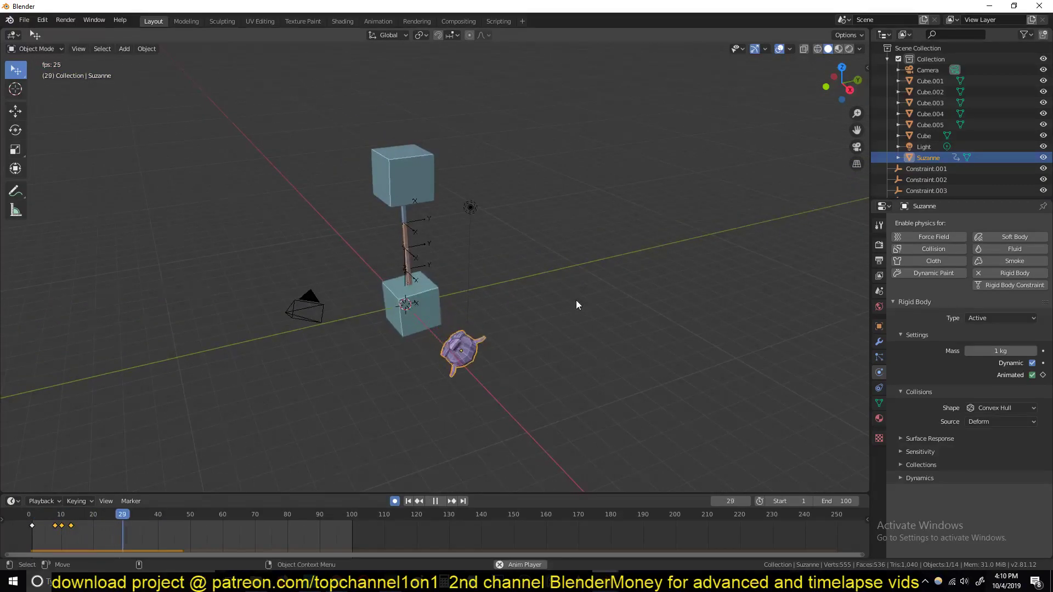
scroll(577, 301, "up", 3)
key("Escape")
key("space")
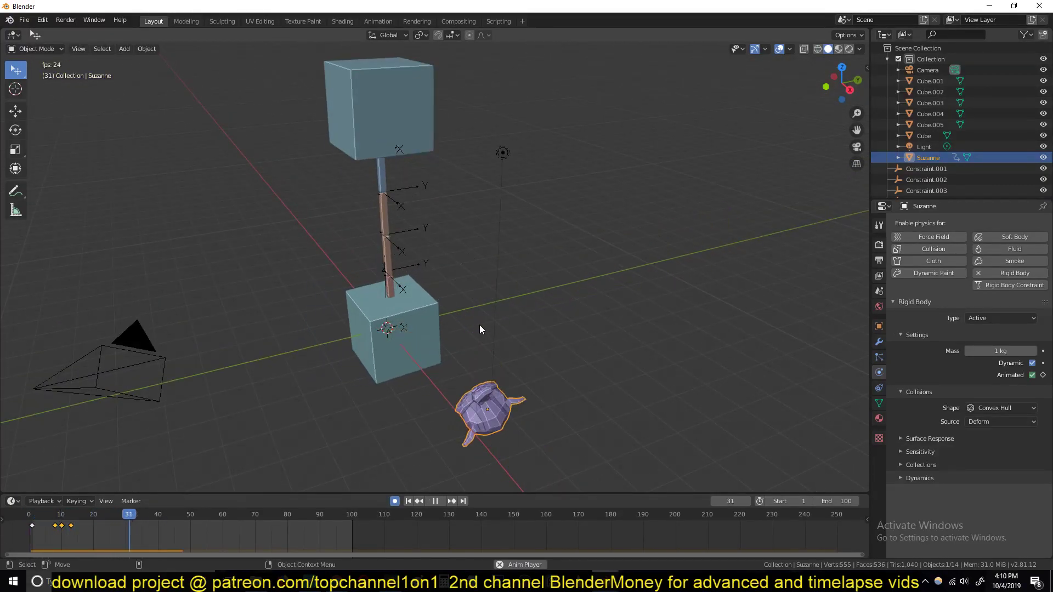
key("Escape")
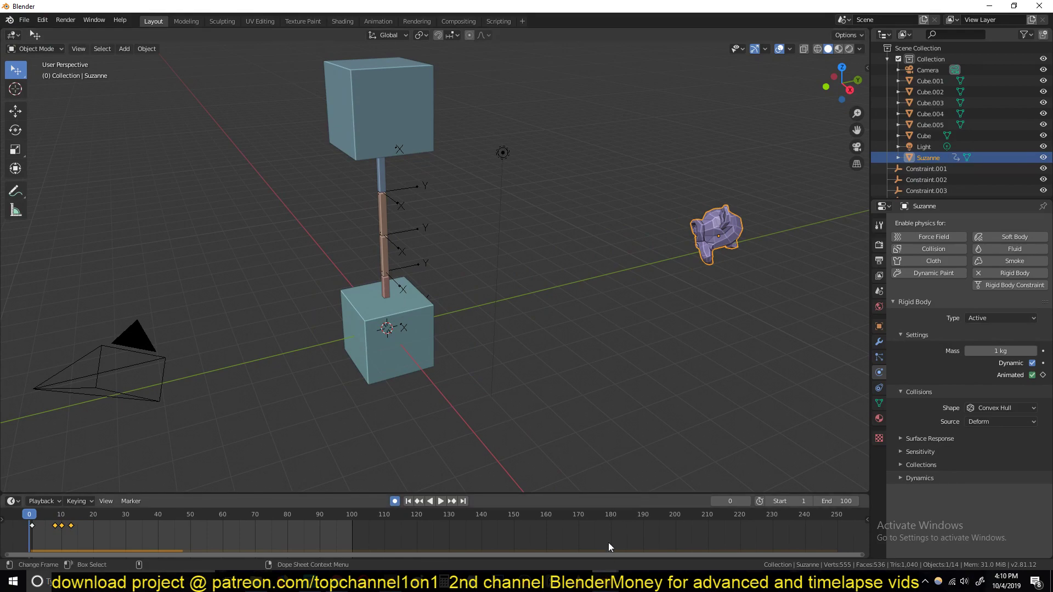
Step: Preview the wooden sign file, inspect the constraint between the third and fourth bar segments, and replay the cube simulation
mouse_move(606, 564)
mouse_move(549, 527)
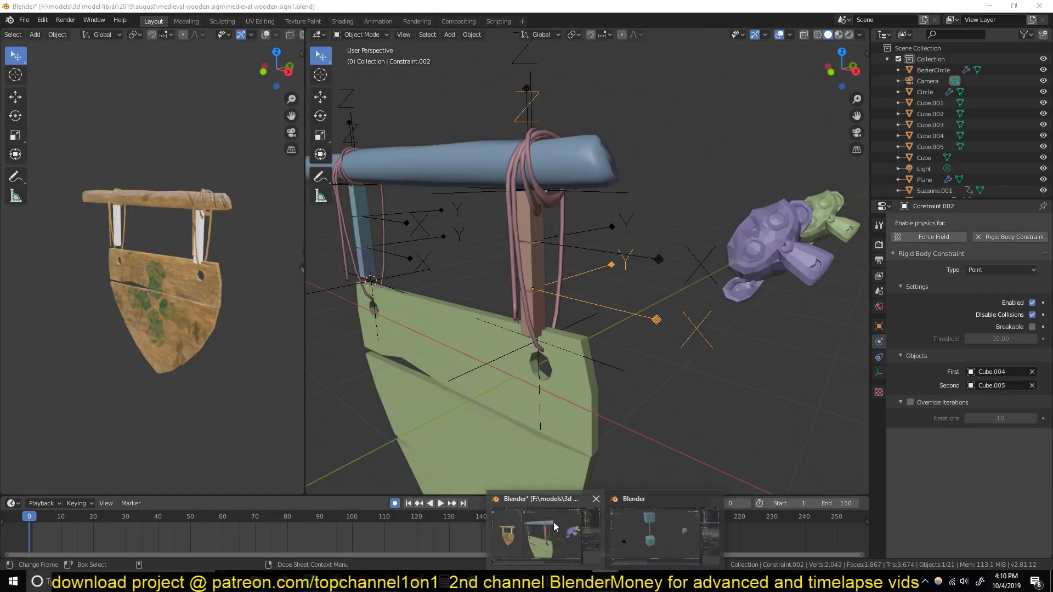
left_click(663, 535)
left_click(407, 268)
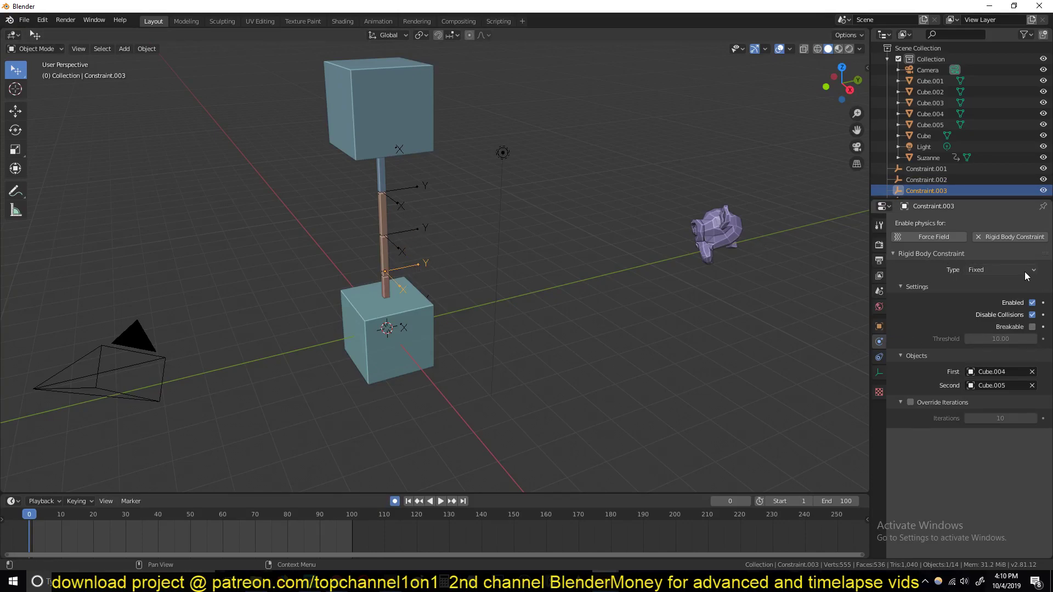
key("space")
middle_click_drag(694, 283, 573, 209)
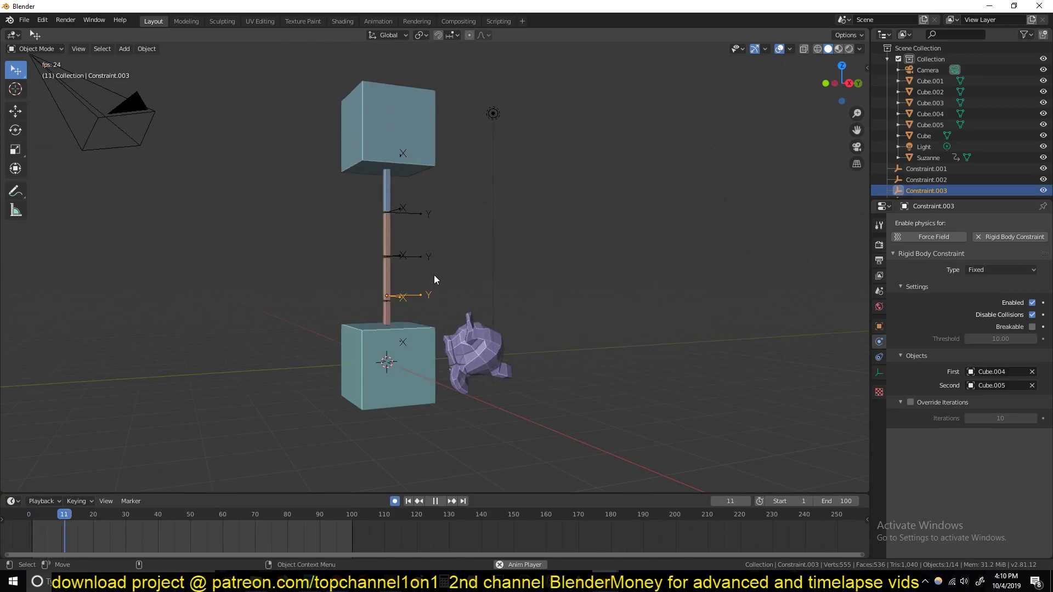
key("Escape")
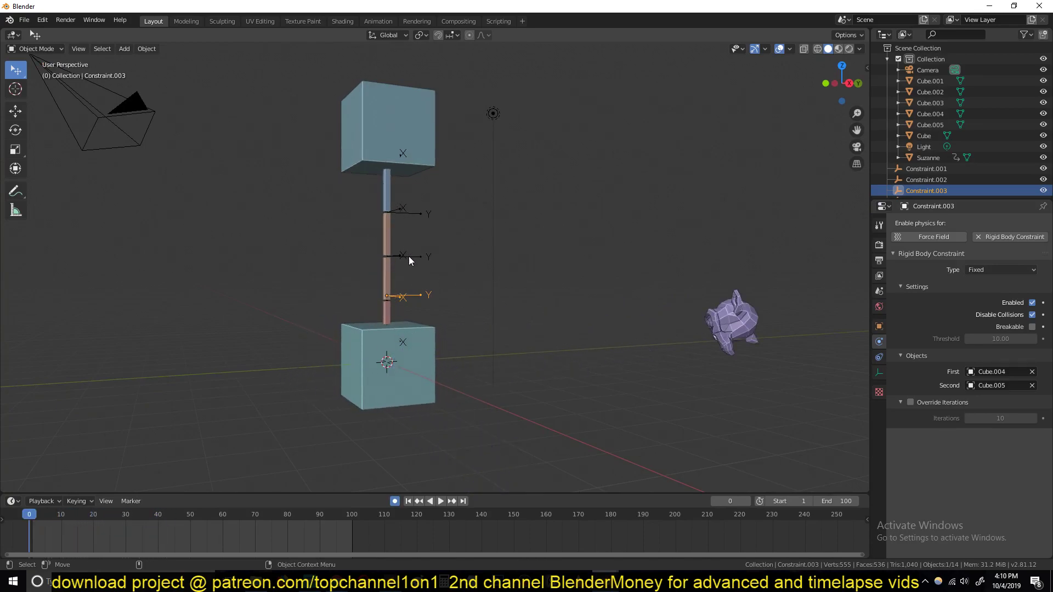
Step: Select the upper four constraints with the topmost one active, and set the rigid body constraint type to Point
middle_click_drag(391, 285, 399, 361)
scroll(400, 361, "up", 3)
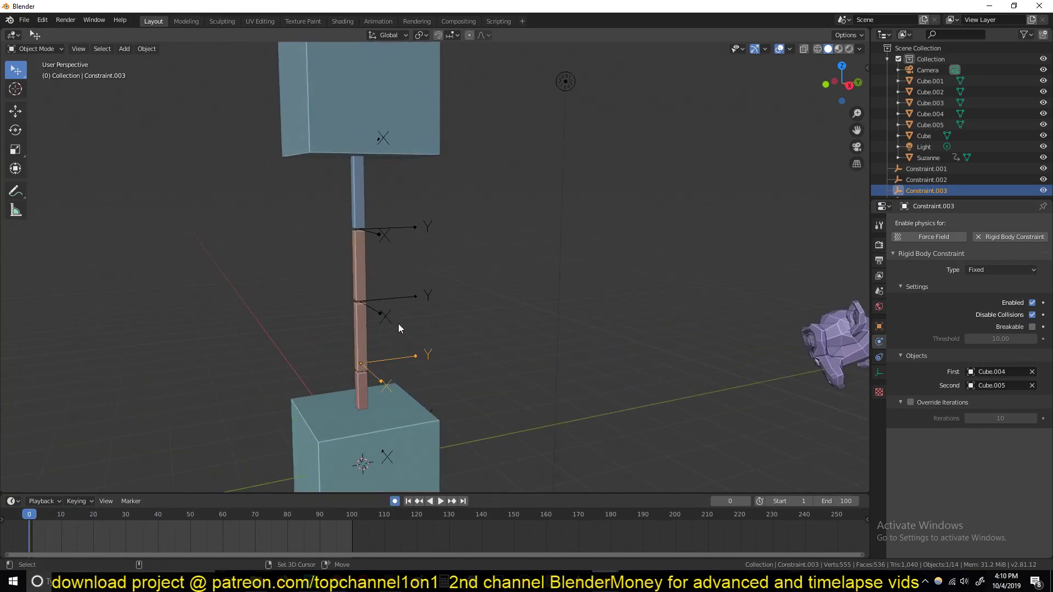
left_click(393, 299, "shift")
left_click(390, 229, "shift")
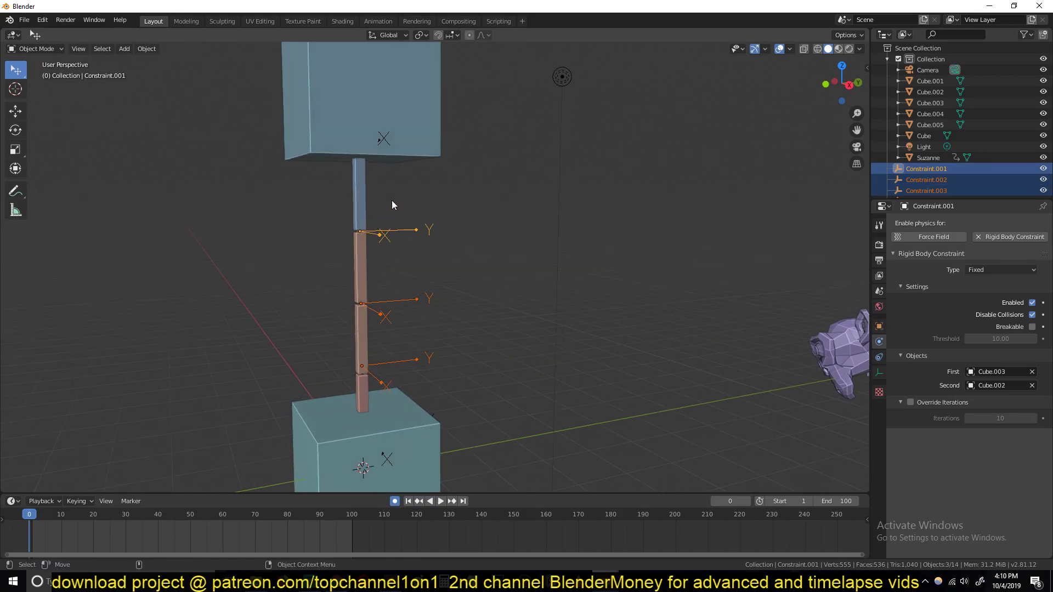
key("shift+z")
left_click(358, 145, "shift")
key("z")
left_click(535, 179)
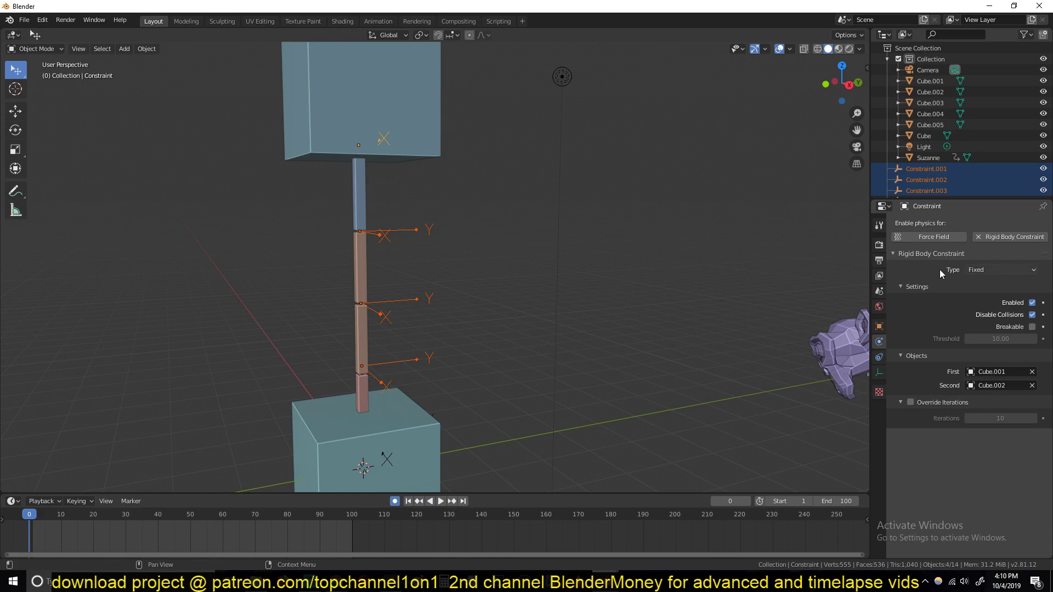
left_click(976, 272)
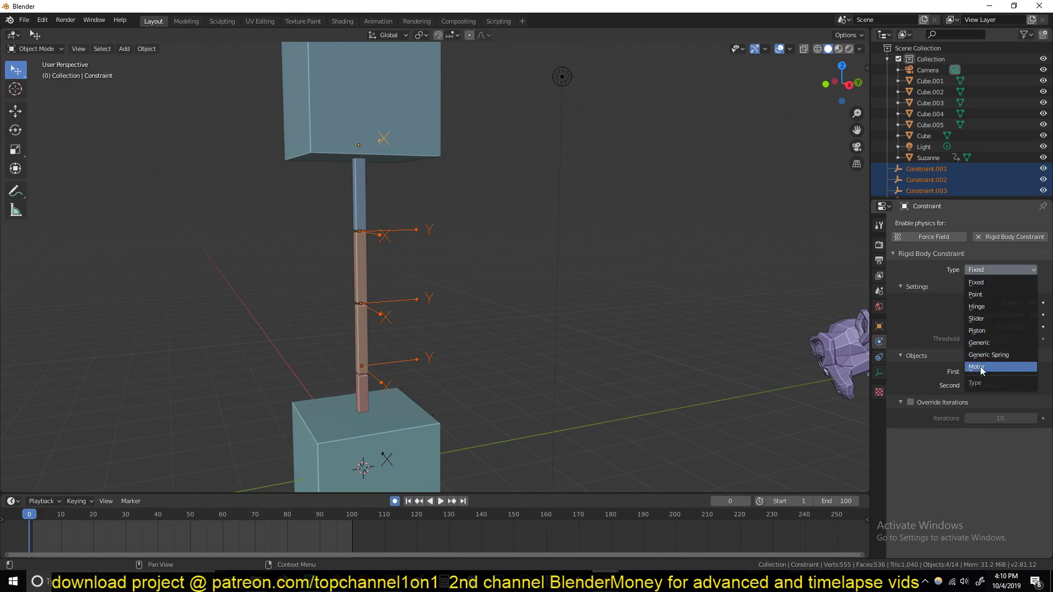
left_click(989, 295)
Step: Play the simulation to see how the chain swings on impact, and switch the viewport to wireframe shading
key("space")
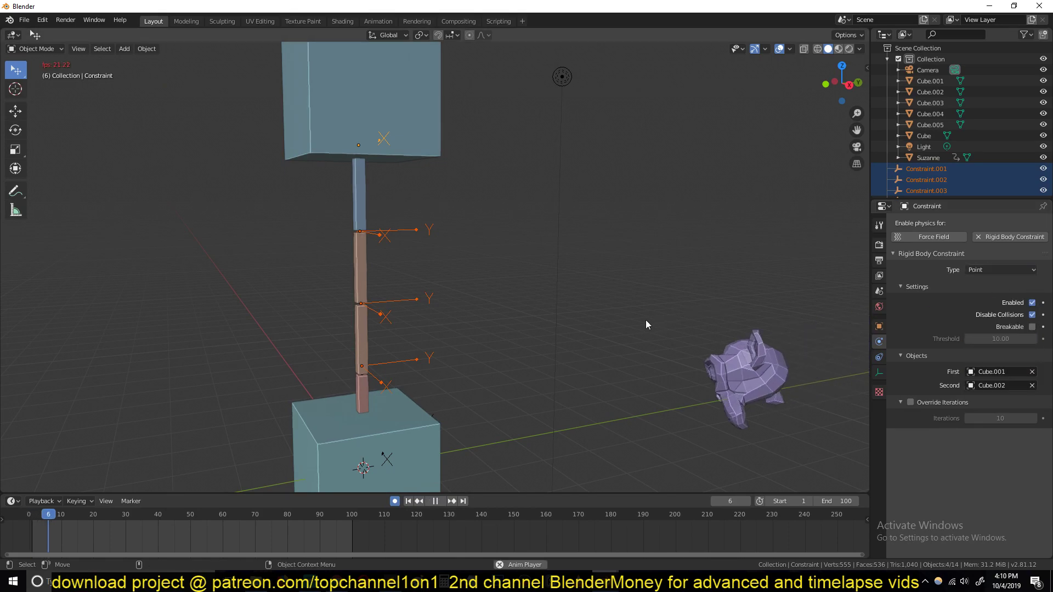
middle_click_drag(630, 323, 469, 280)
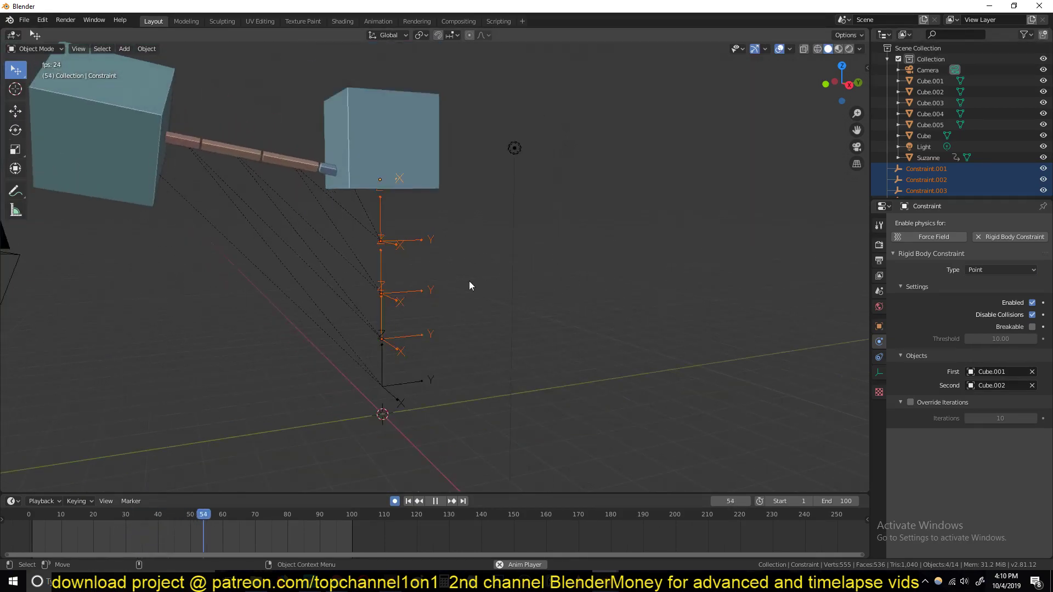
key("Escape")
key("shift+z")
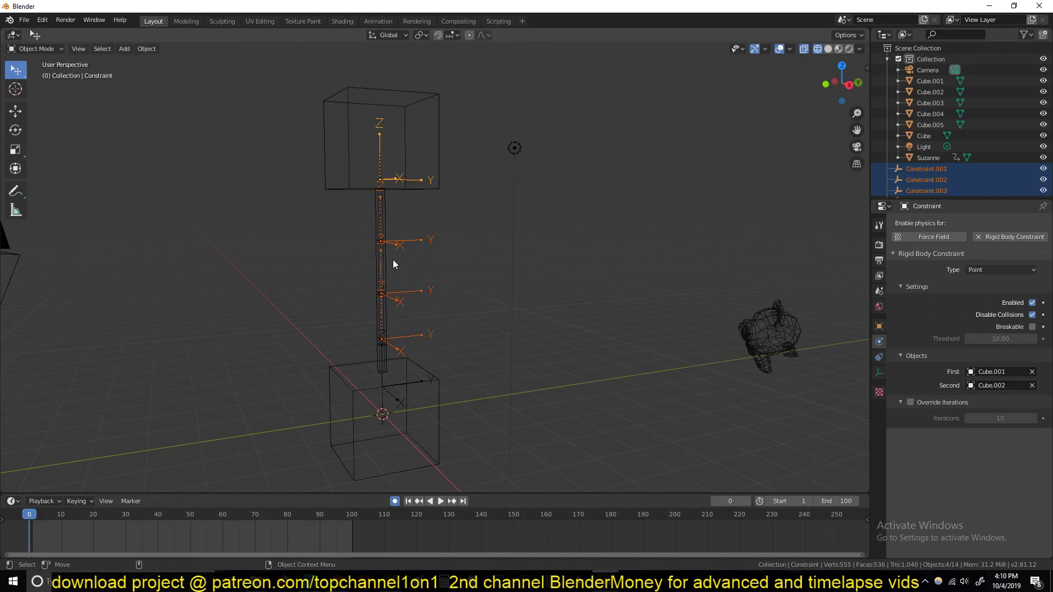
Step: Copy the Point constraint type to all selected constraints, and play the simulation in solid shading with nothing selected
right_click(1002, 271)
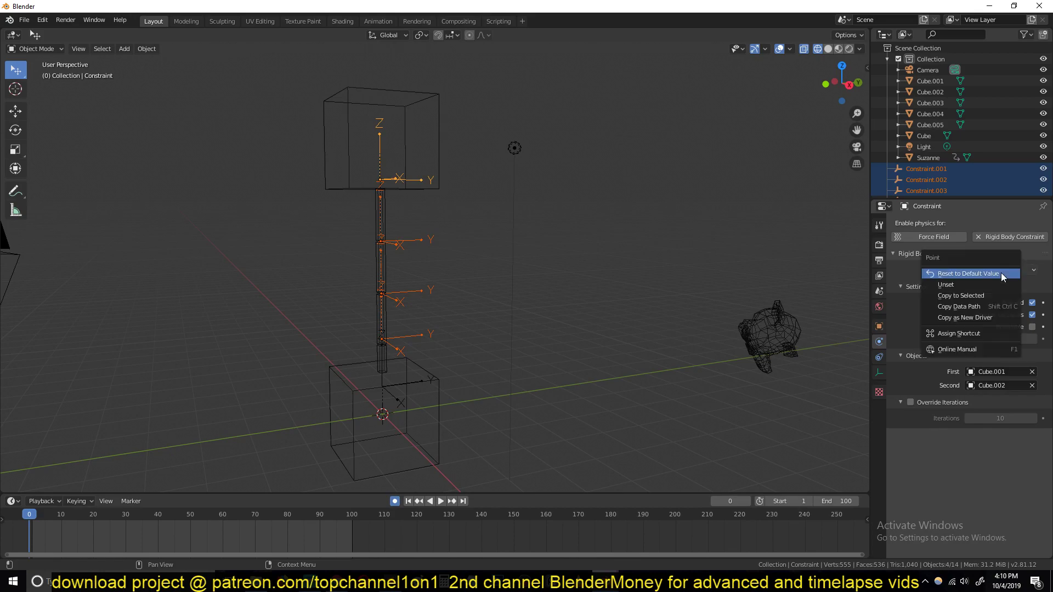
left_click(978, 297)
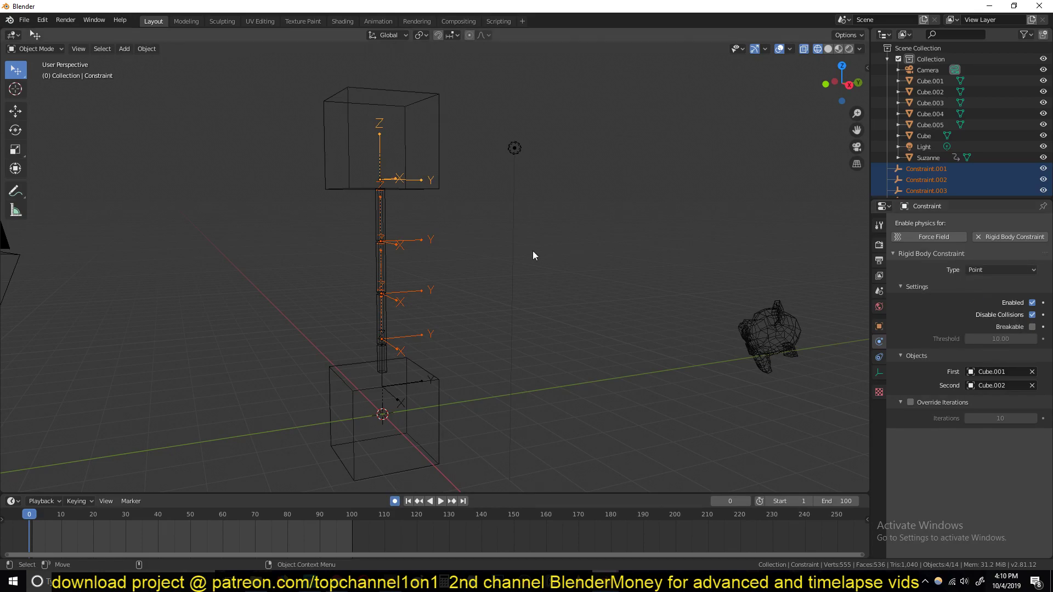
key("shift+z")
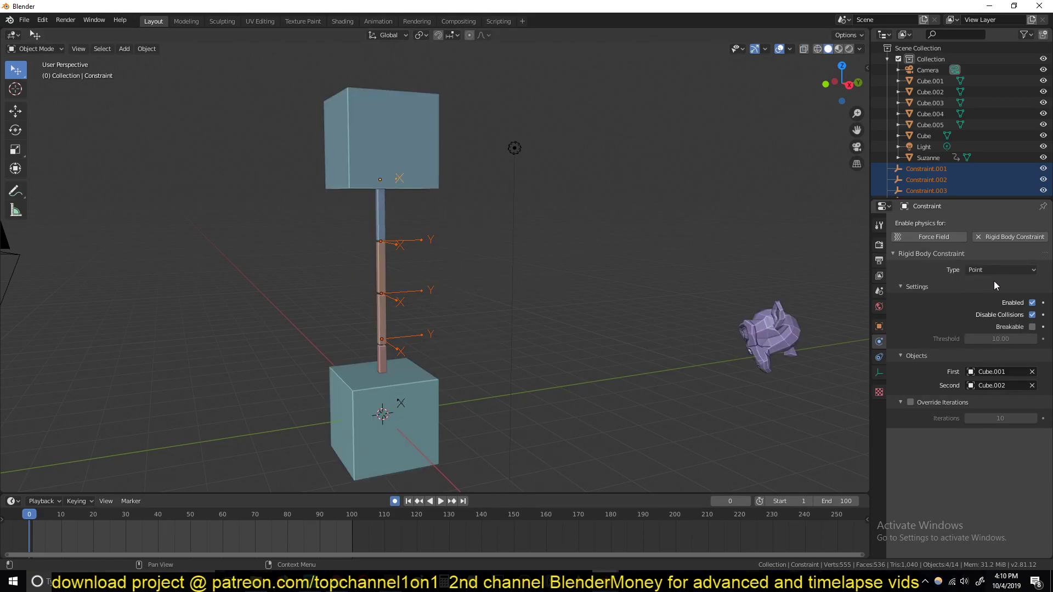
left_click(412, 301)
key("alt+a")
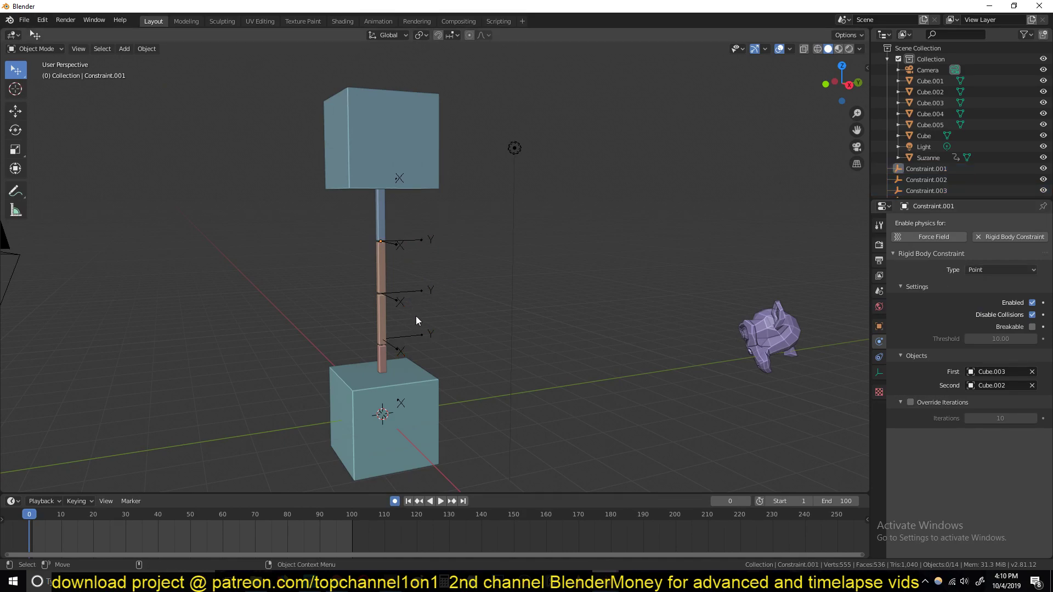
key("space")
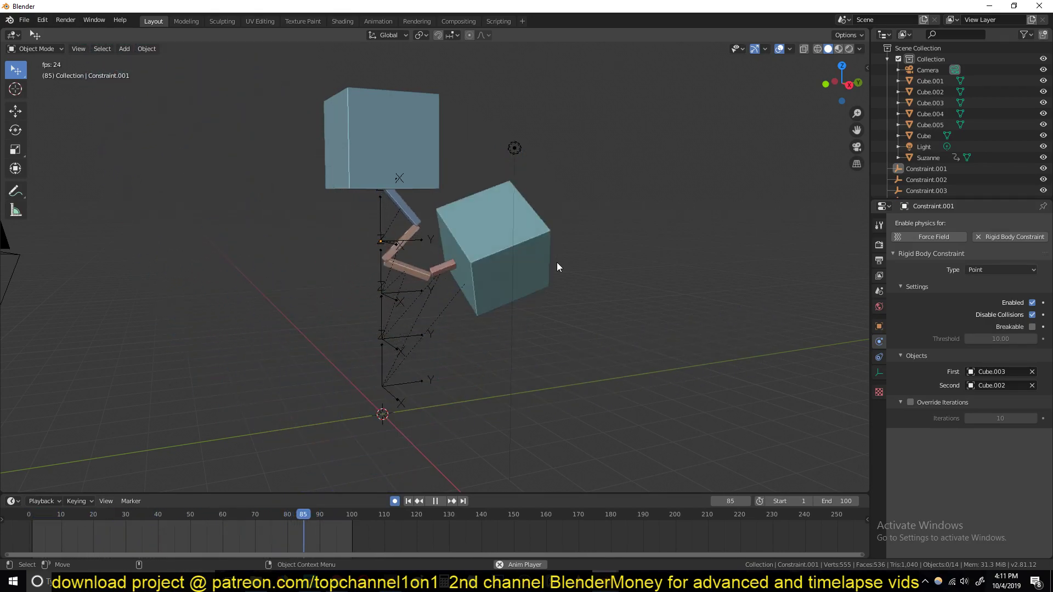
key("Escape")
Step: Turn off Disable Collisions for the constraint between the upper cube and the first bar segment, and replay the simulation
left_click(381, 216)
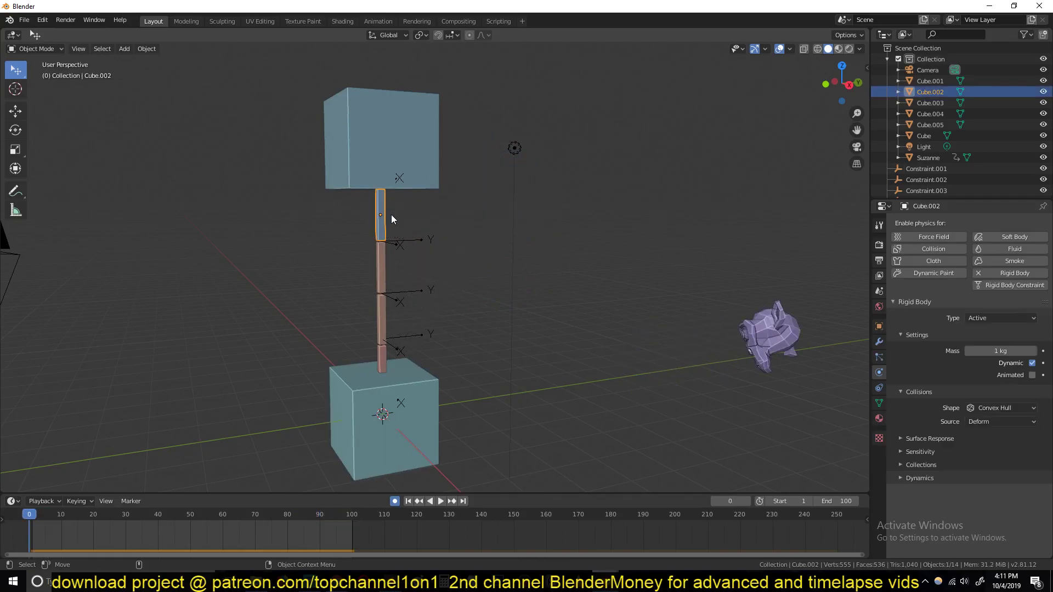
left_click(351, 151)
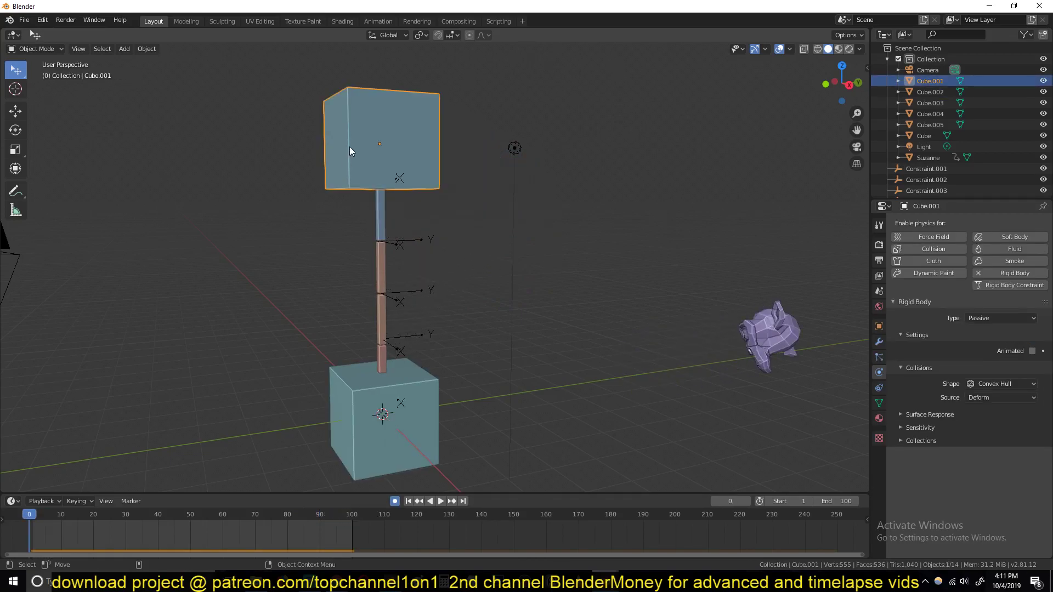
left_click(399, 179)
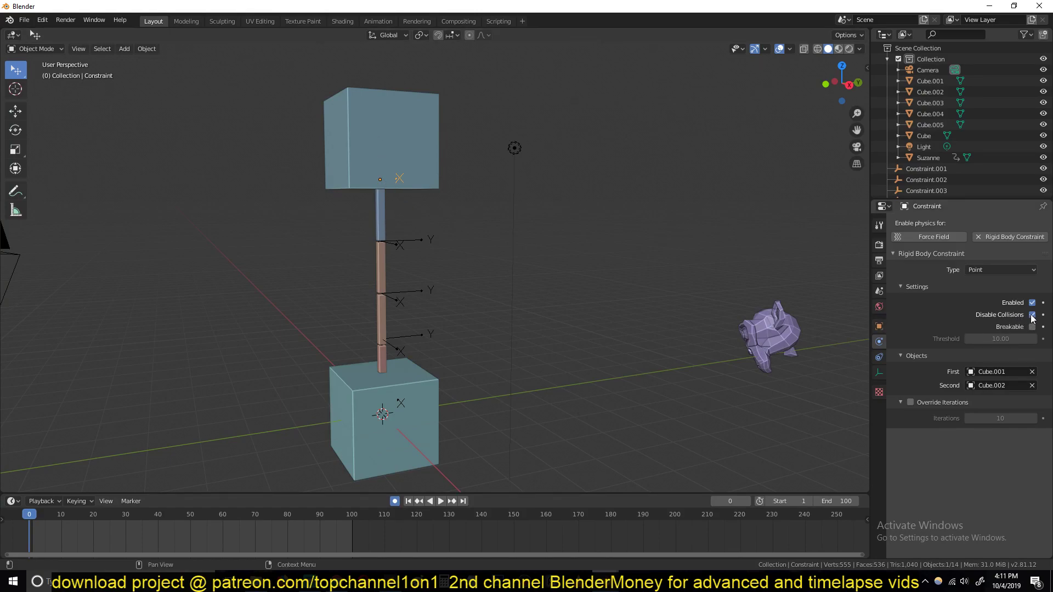
key("space")
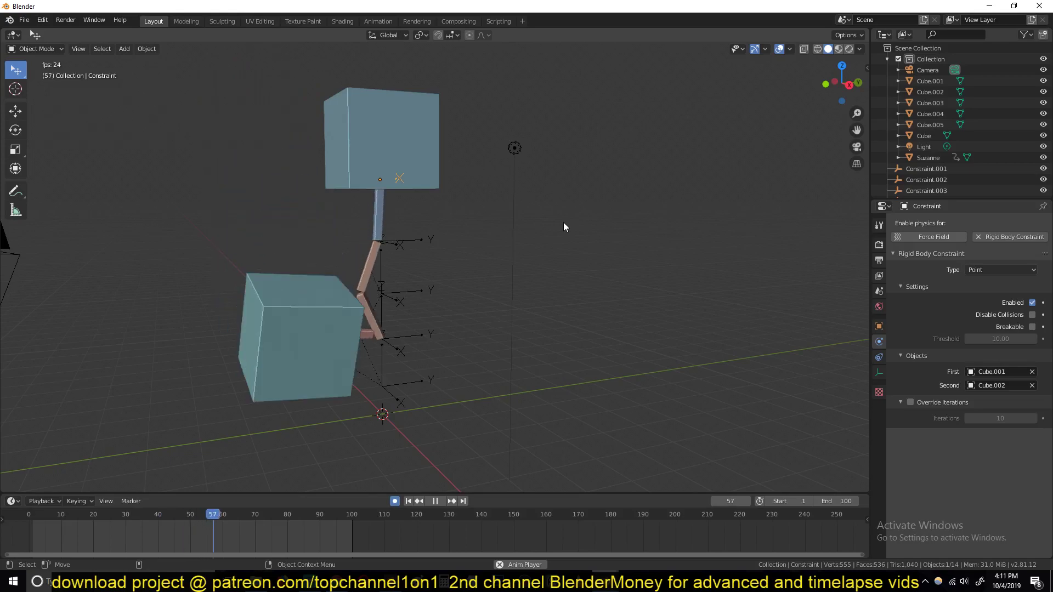
key("Escape")
Step: Add a centred horizontal loop cut across the third bar segment from the top, working in front view
key("KP_1")
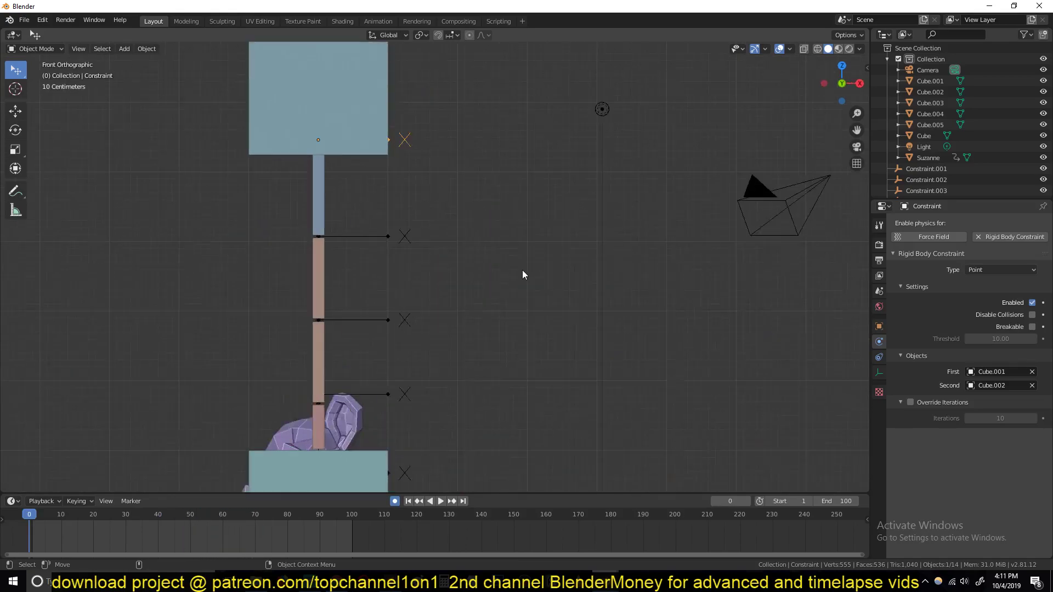
left_click(457, 316)
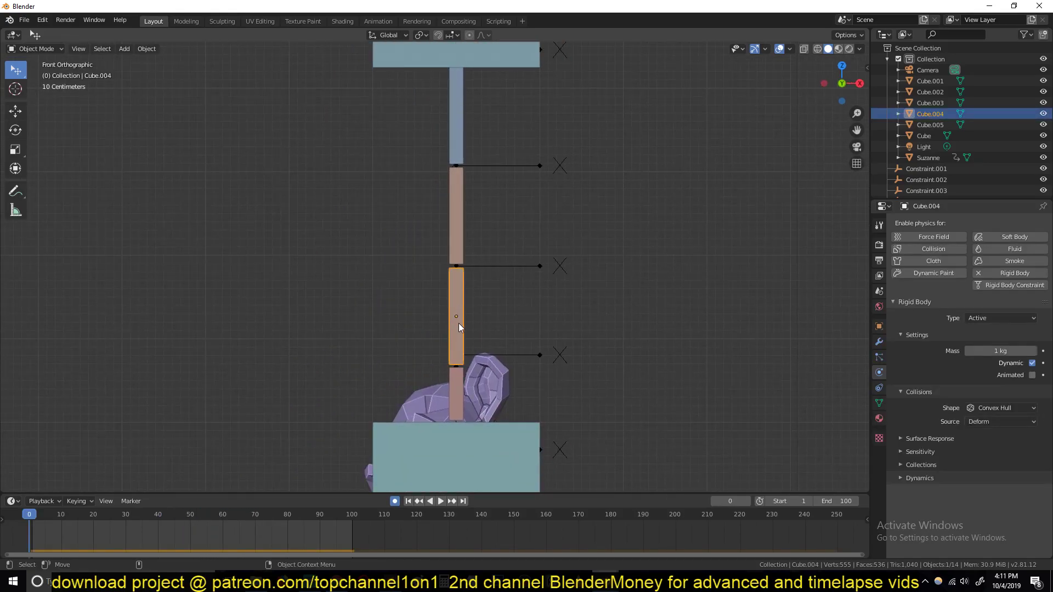
scroll(476, 334, "up", 3)
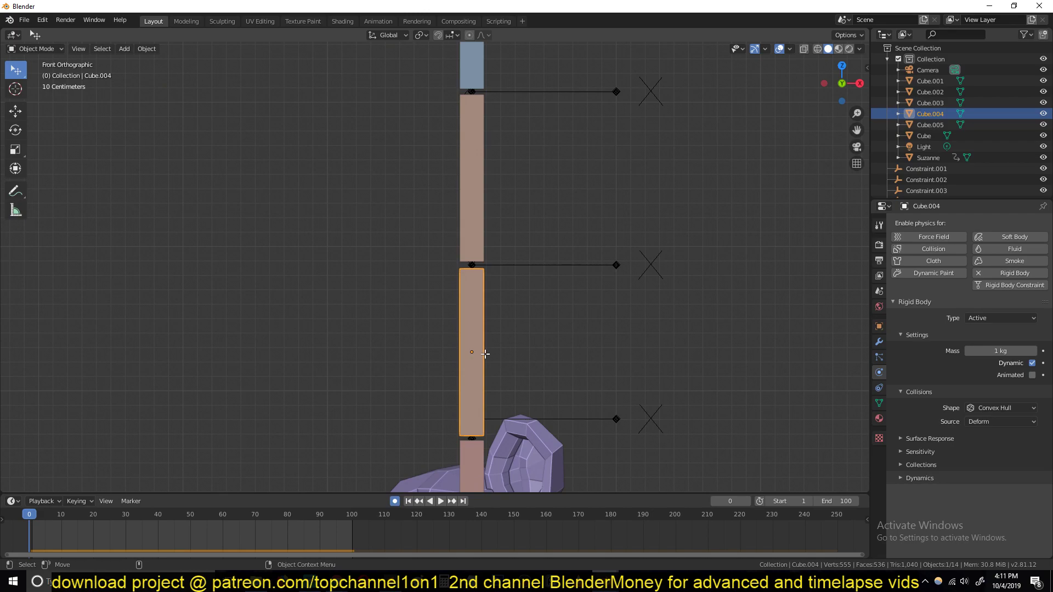
key("Tab")
key("shift+z")
key("Tab")
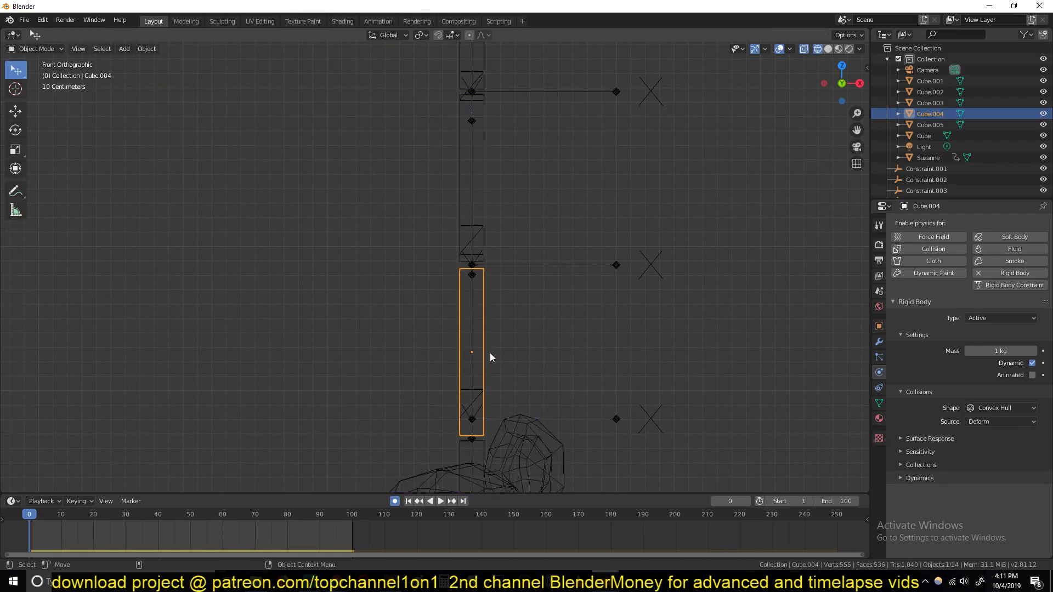
key("z")
left_click(586, 351)
key("Tab")
key("ctrl+r")
left_click(482, 352)
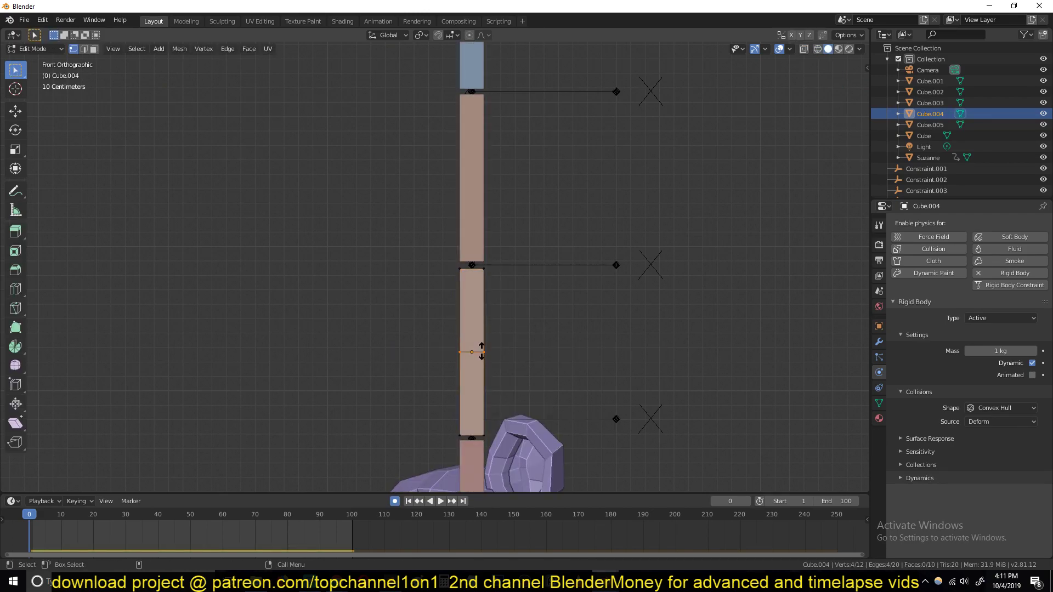
right_click(481, 351)
Step: Rip the new edge loop apart along Z to open a small gap, and fill both open ends with faces
scroll(515, 324, "up", 2)
middle_click_drag(515, 325, 523, 294, "shift")
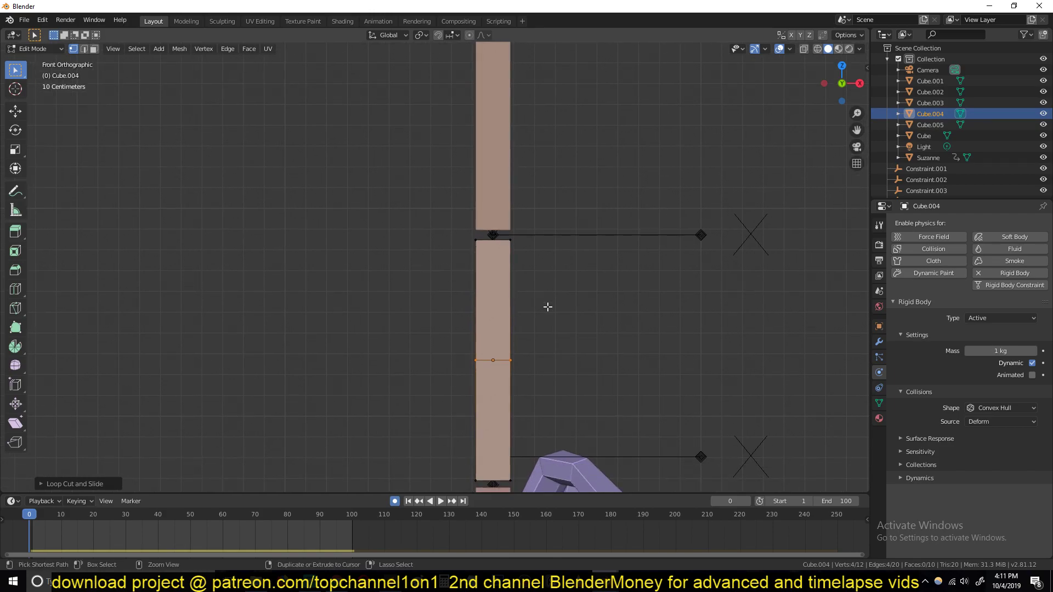
key("v")
key("z")
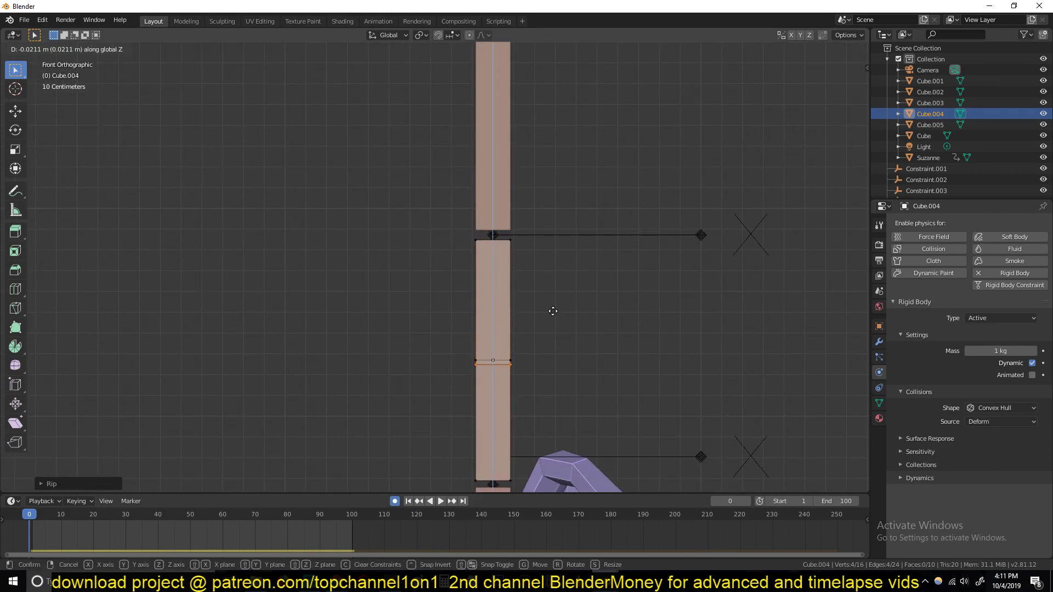
left_click(550, 296)
middle_click_drag(551, 297, 496, 273)
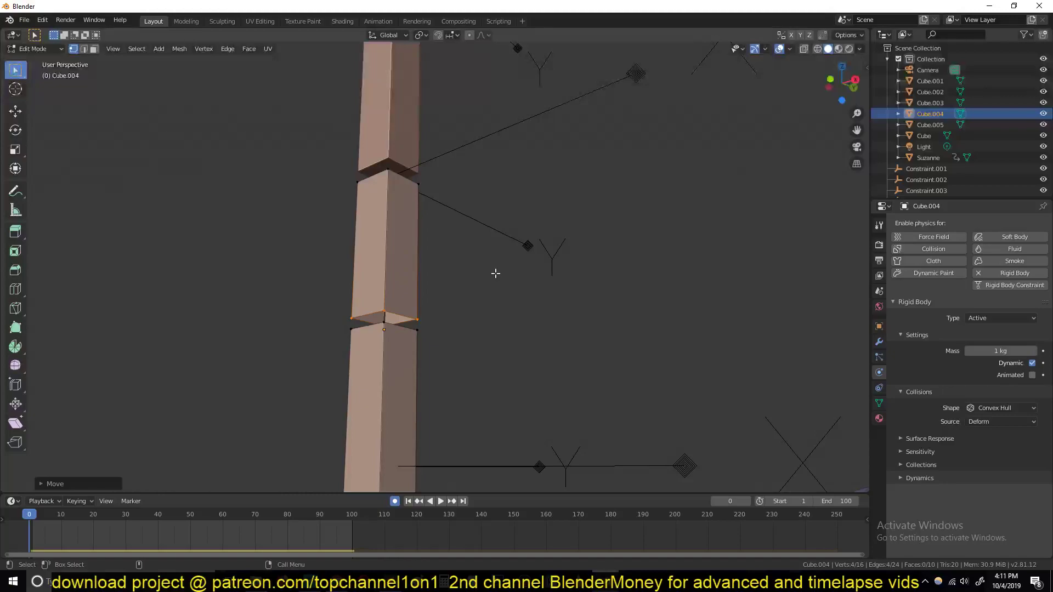
key("f")
left_click(404, 328, "alt")
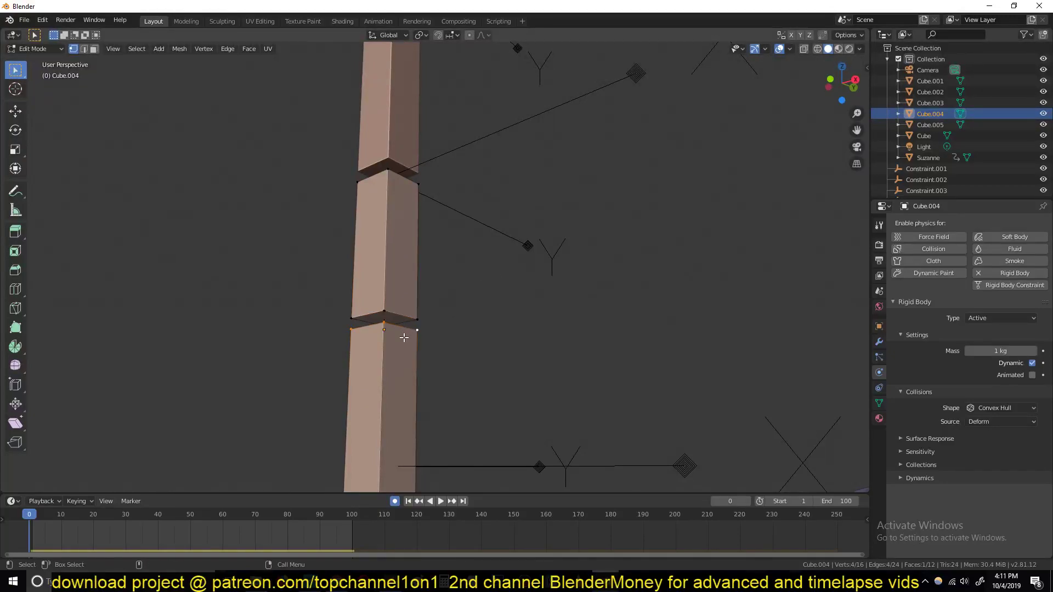
Step: Separate the upper half of the split bar segment into its own object and return to Object Mode
key("3")
left_click(397, 283)
key("ctrl+l")
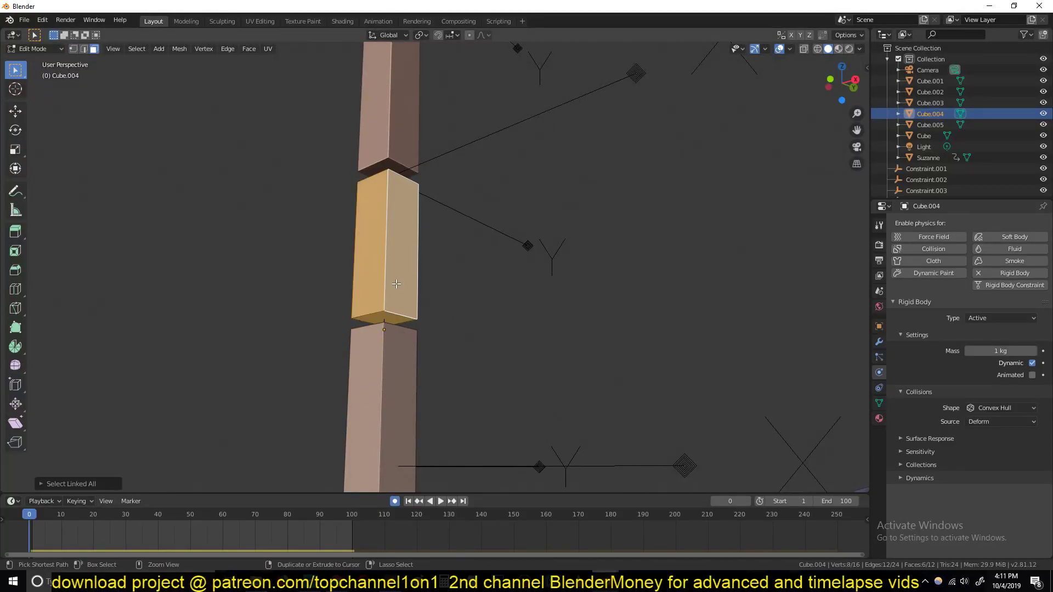
key("p")
left_click(396, 284)
key("Tab")
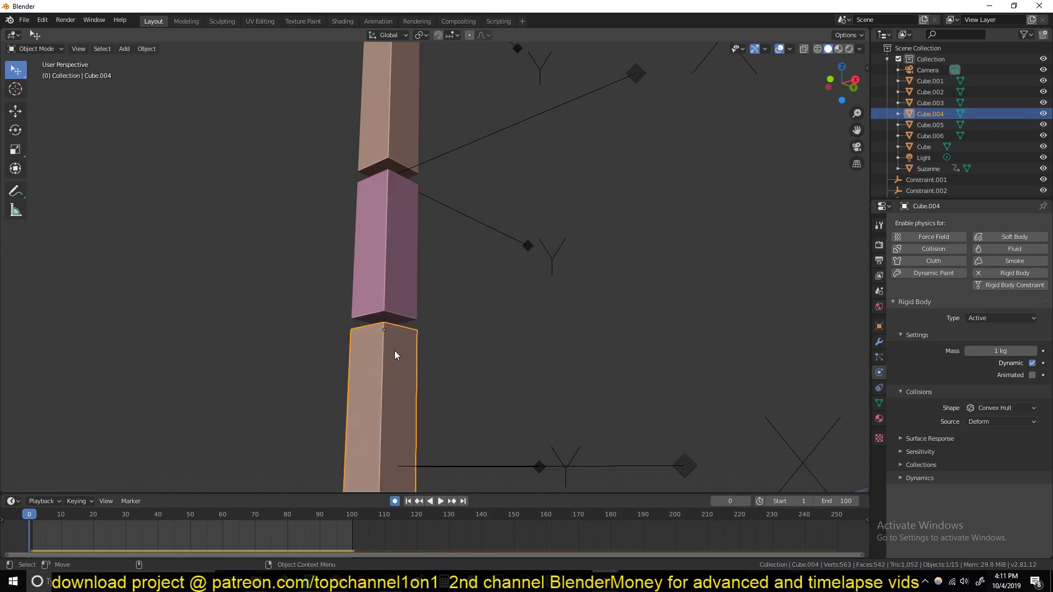
Step: Set the origins of both halves of the split segment to their geometry
right_click(394, 350)
mouse_move(400, 368)
left_click(456, 378)
left_click(410, 270)
right_click(409, 268)
mouse_move(409, 268)
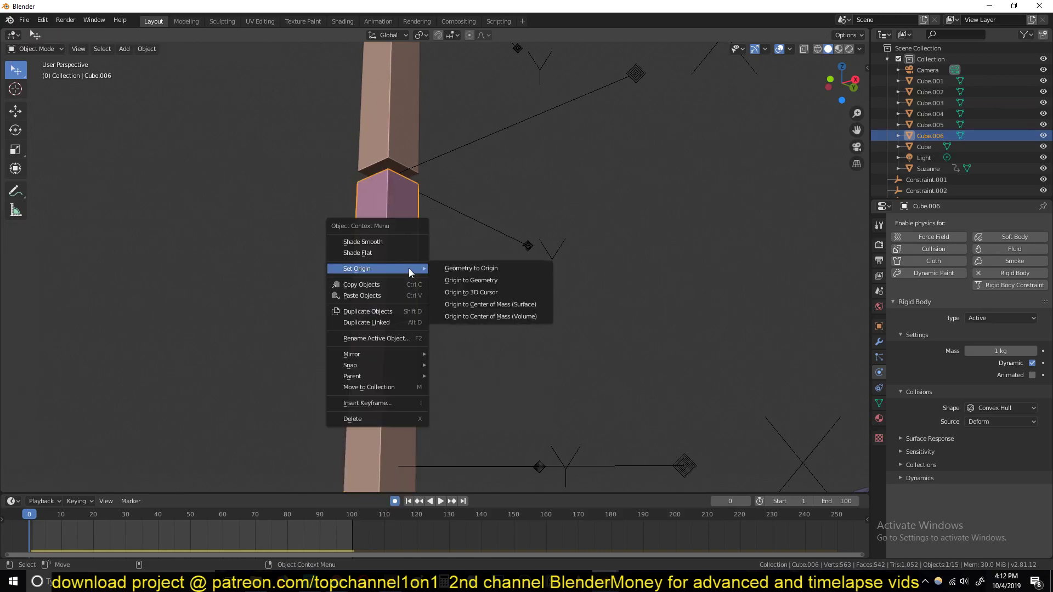
left_click(481, 279)
Step: Duplicate the constraint above the new upper half and move the copy down along Z into the gap between the halves
left_click(480, 231)
left_click(484, 229)
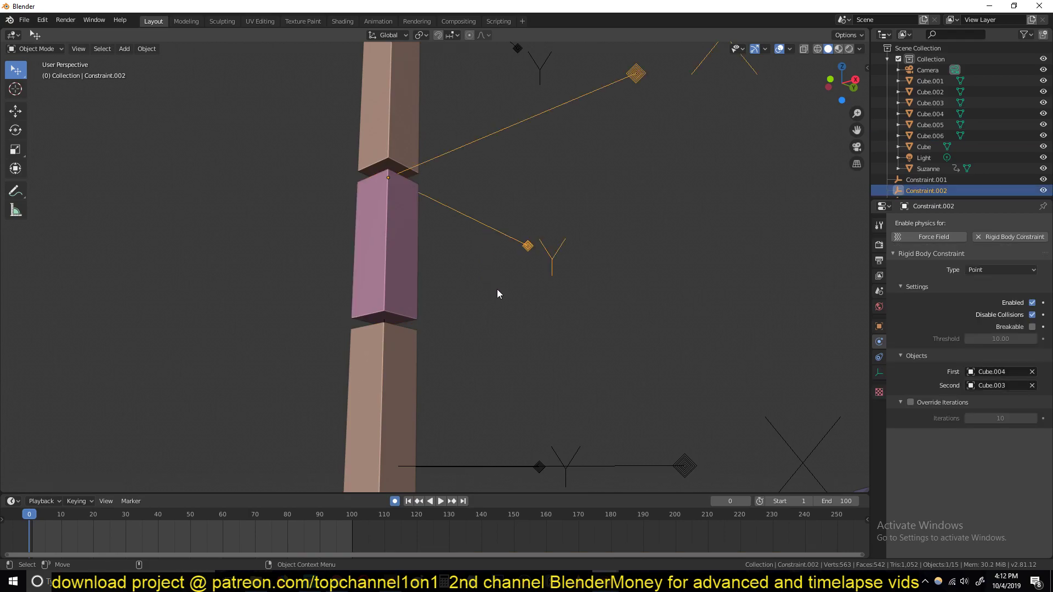
key("KP_1")
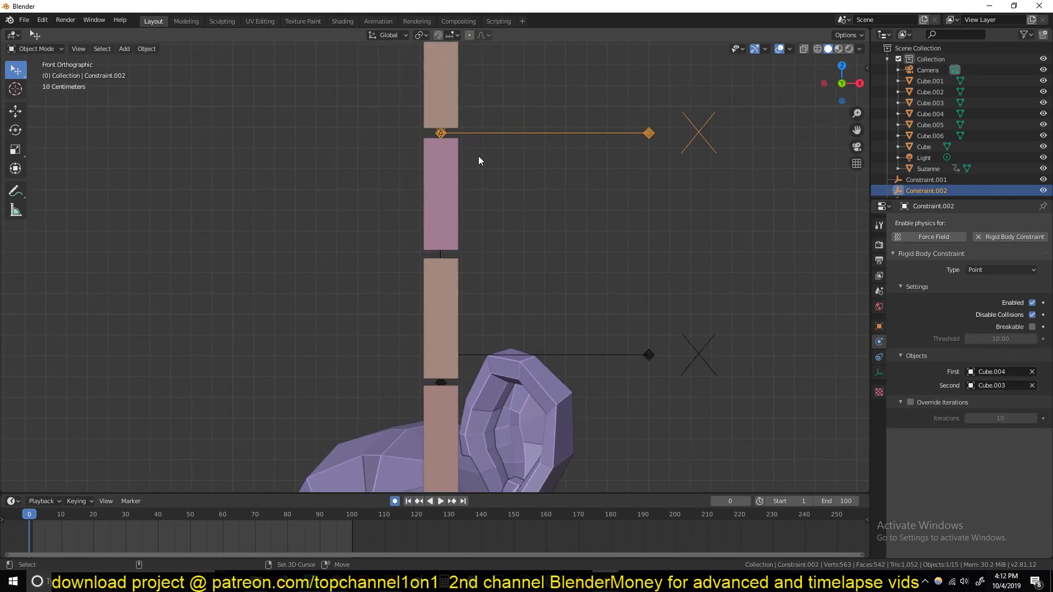
key("shift+d")
key("z")
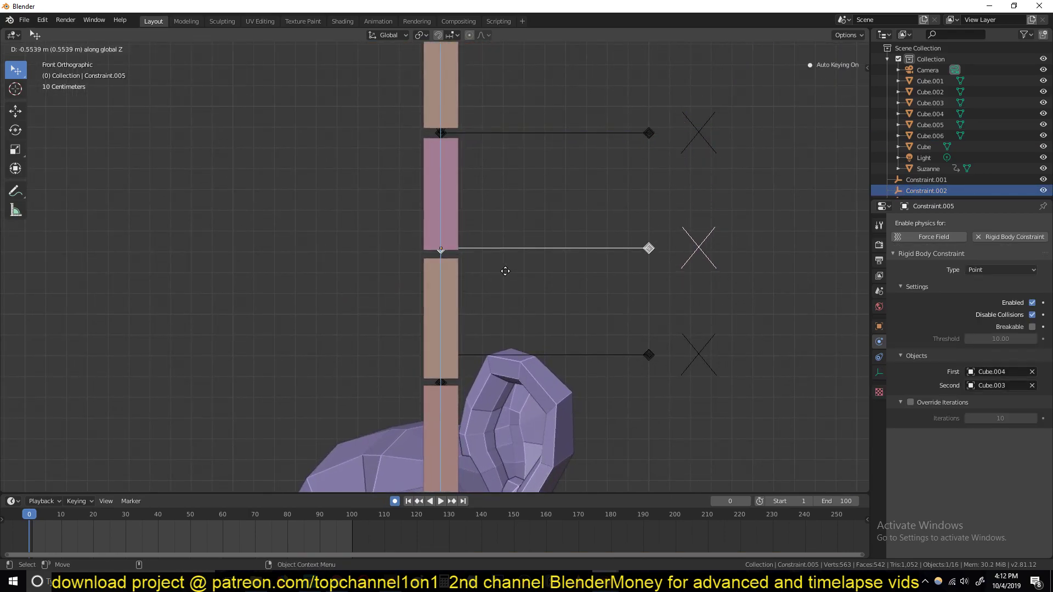
left_click(505, 271)
key("g")
key("z")
left_click(531, 213)
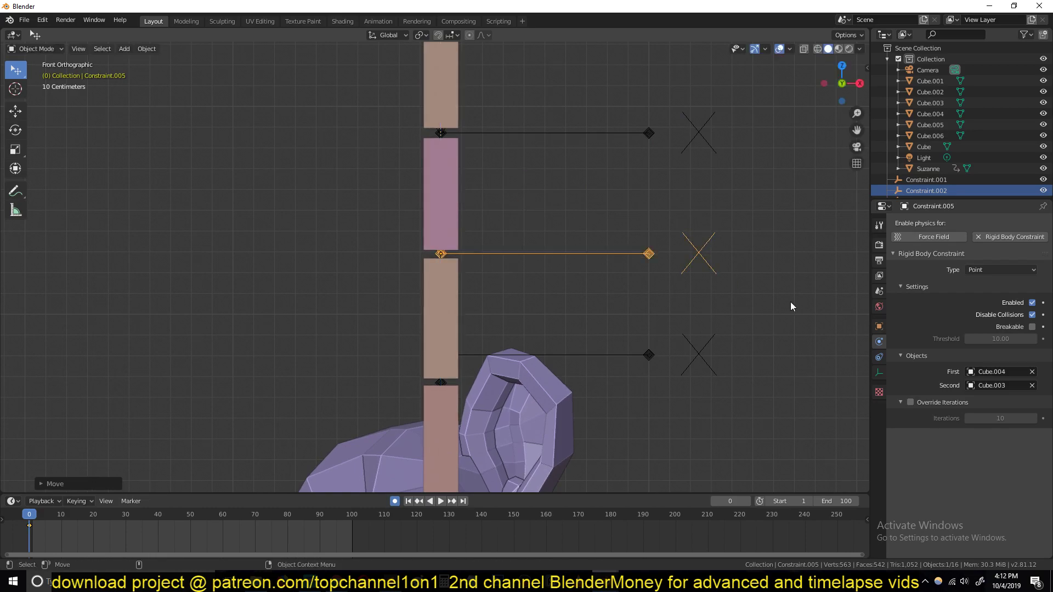
Step: Set the duplicated constraint's first object to Cube.006 and its second object to Cube.004
left_click(1032, 372)
left_click(1033, 372)
left_click(442, 203)
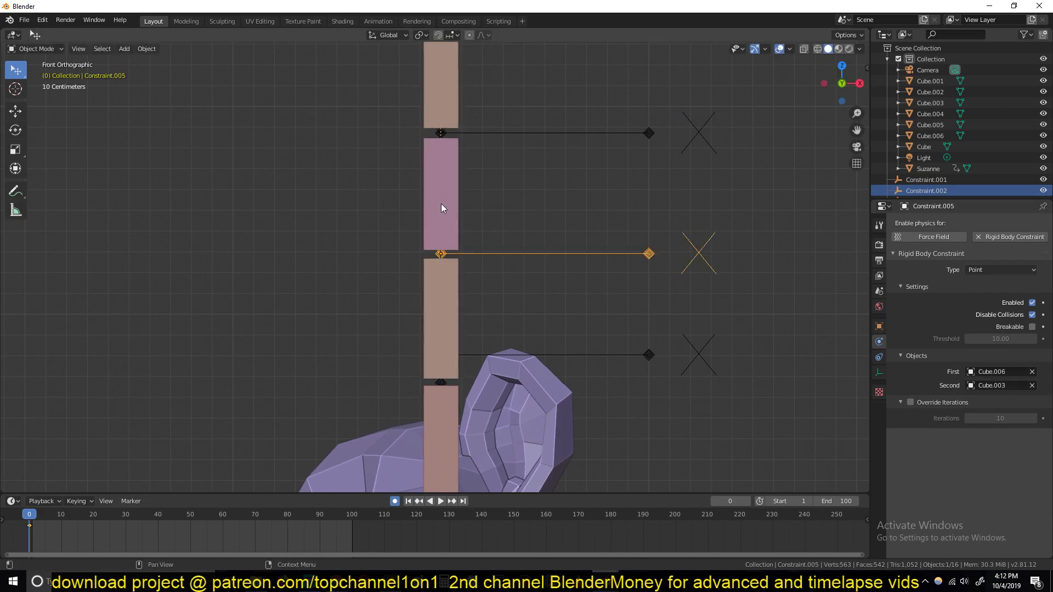
left_click(1033, 386)
left_click(1033, 386)
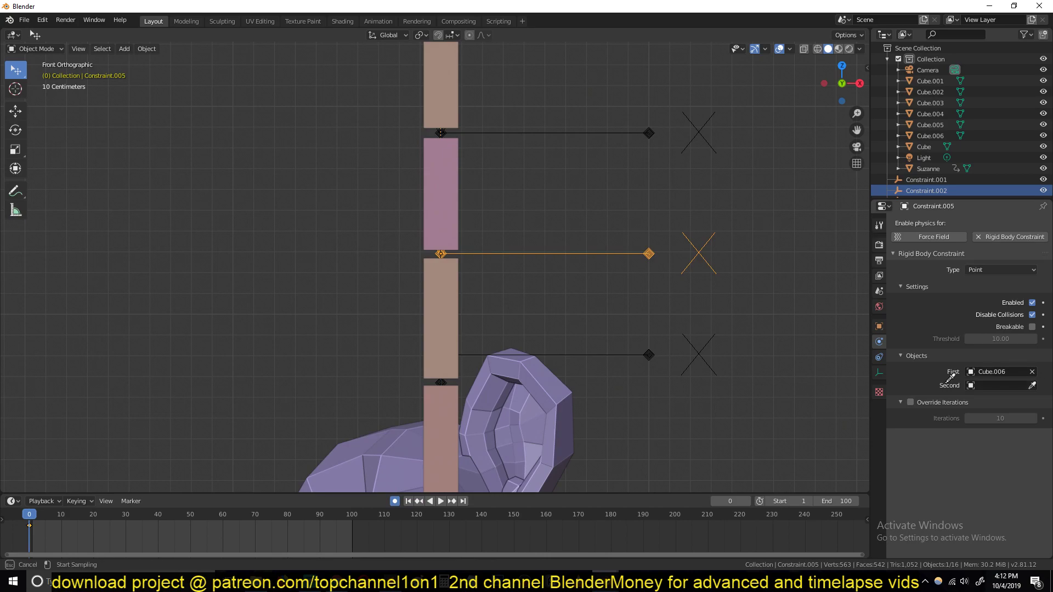
left_click(458, 314)
Step: Play the simulation from a wider angled view to check how the chain with the extra segment holds together
scroll(499, 278, "down", 2)
middle_click_drag(498, 278, 414, 294)
key("space")
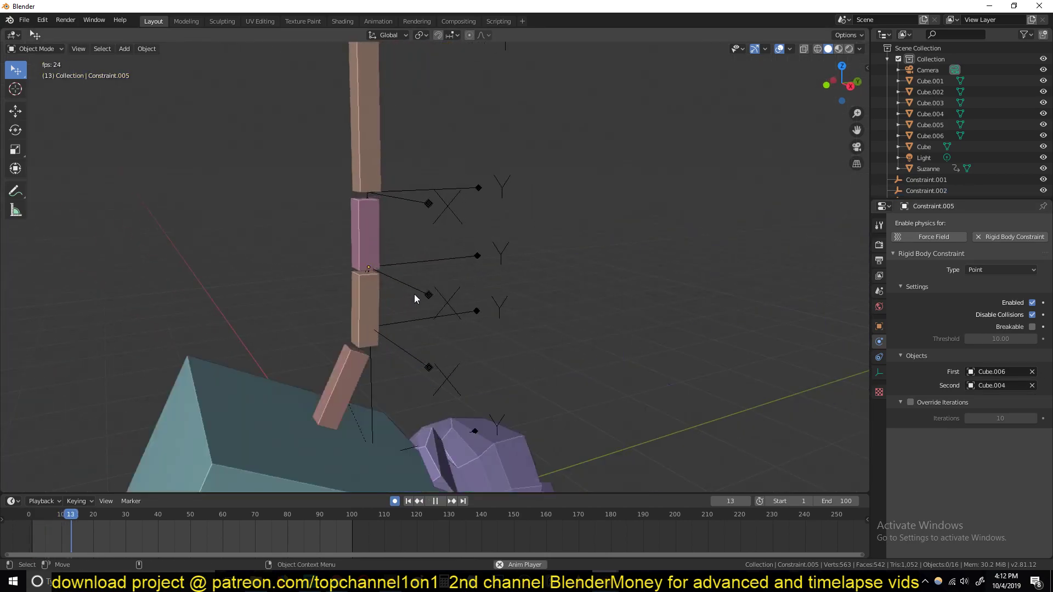
scroll(414, 298, "down", 2)
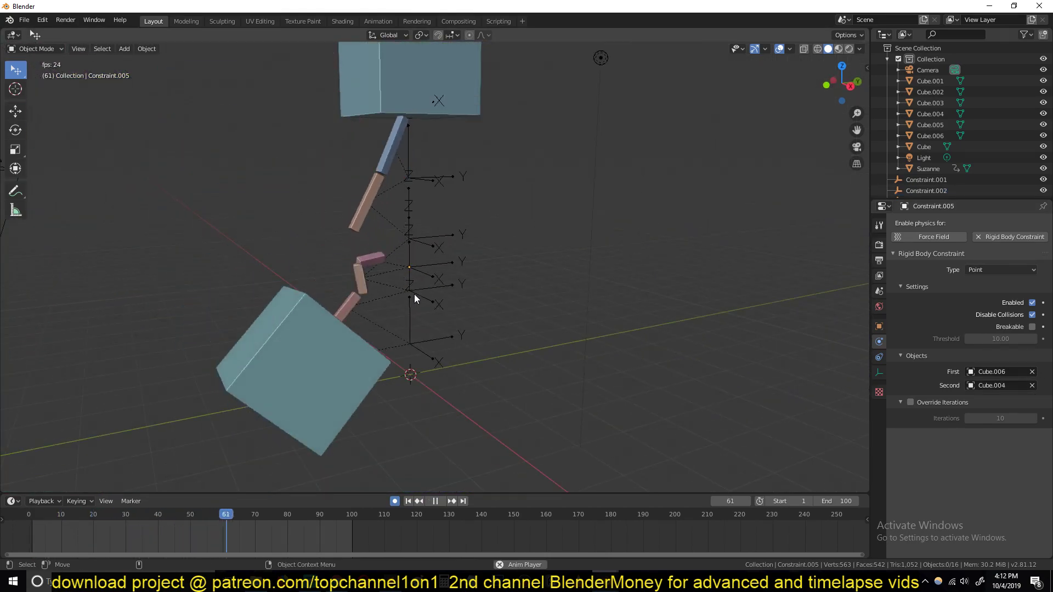
key("Escape")
key("space")
key("Escape")
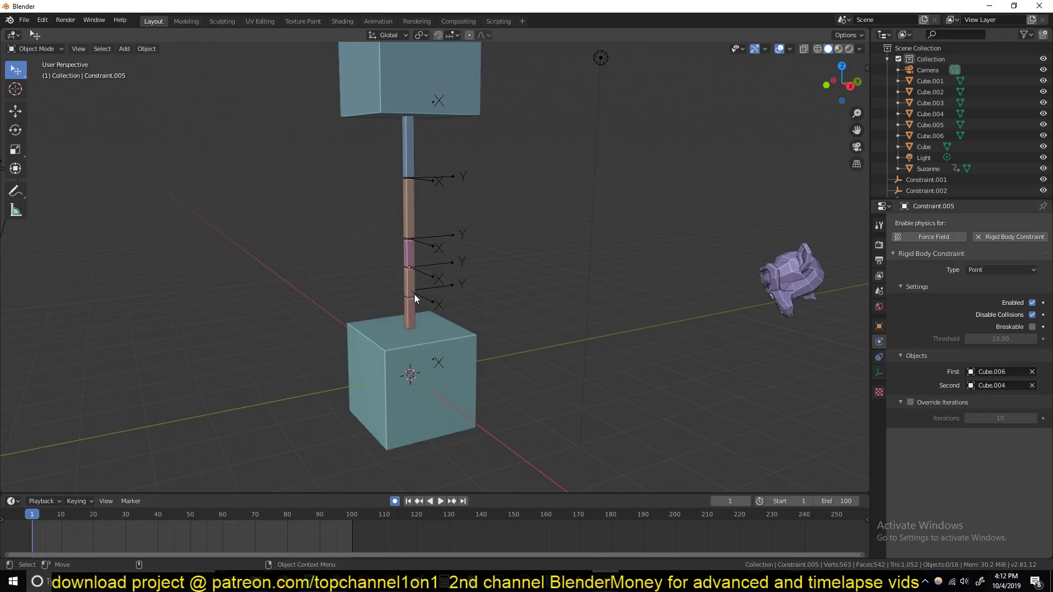
Step: Move the constraint joining Cube.004 and Cube.005 down about 0.12 m along Z into the gap between those two segments
scroll(414, 294, "up", 2)
key("KP_0")
key("KP_1")
scroll(429, 287, "up", 3)
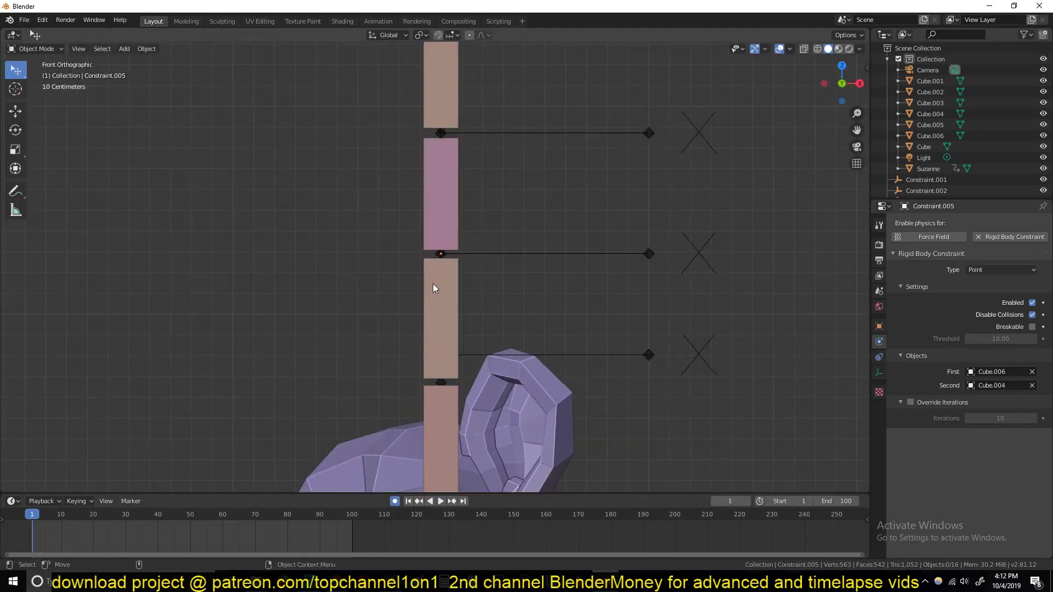
middle_click_drag(433, 284, 427, 317)
left_click(445, 354)
middle_click_drag(445, 354, 450, 321)
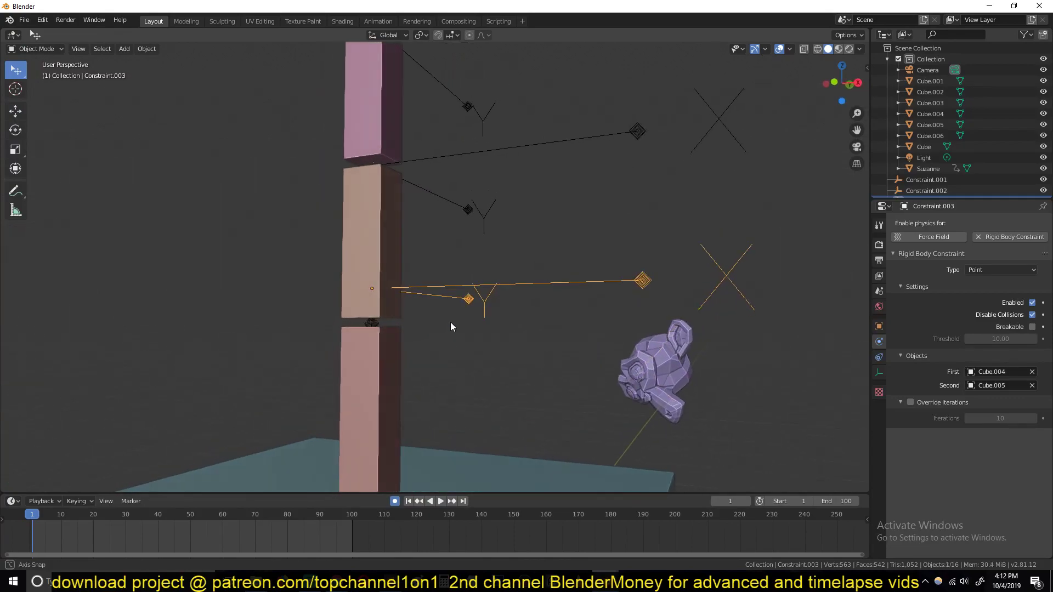
key("g")
key("z")
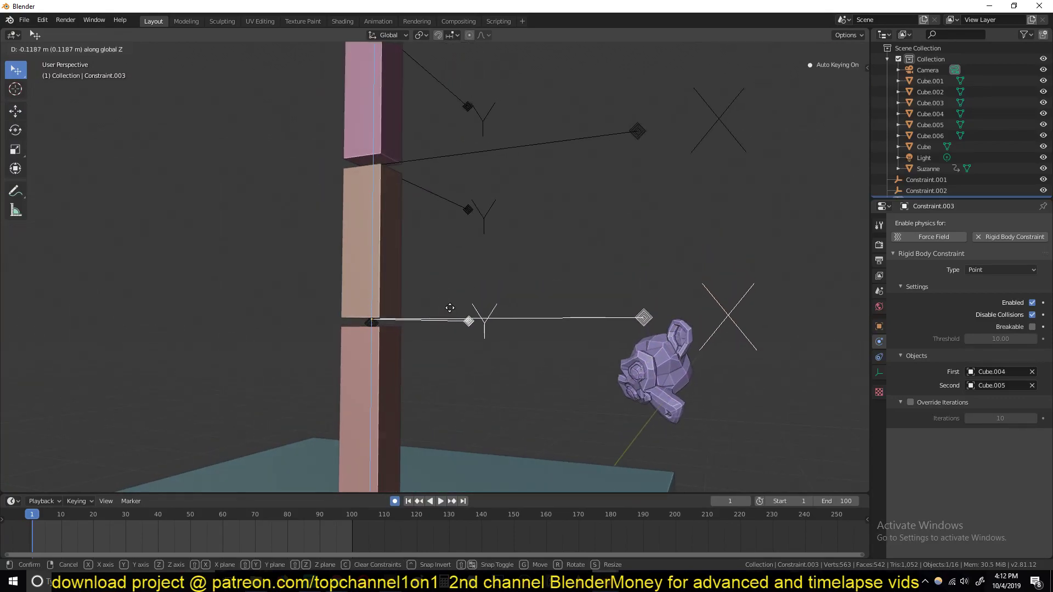
left_click(451, 309)
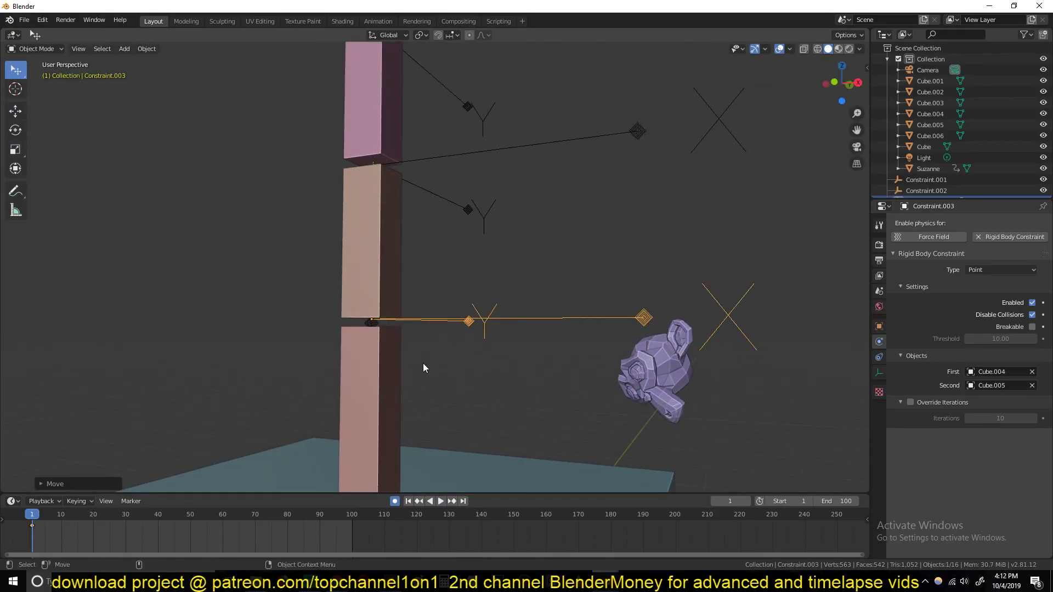
left_click(390, 371)
left_click(391, 282)
left_click(522, 321)
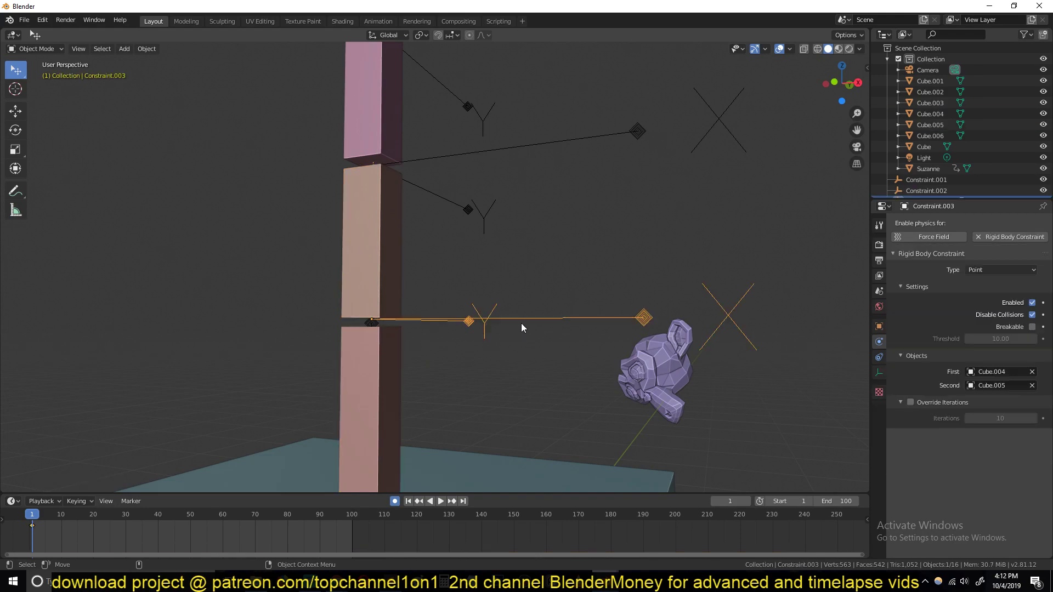
Step: Check which segments the constraint between Cube.004 and Cube.005 joins by comparing its object fields with the neighbouring bar segments
left_click(375, 387)
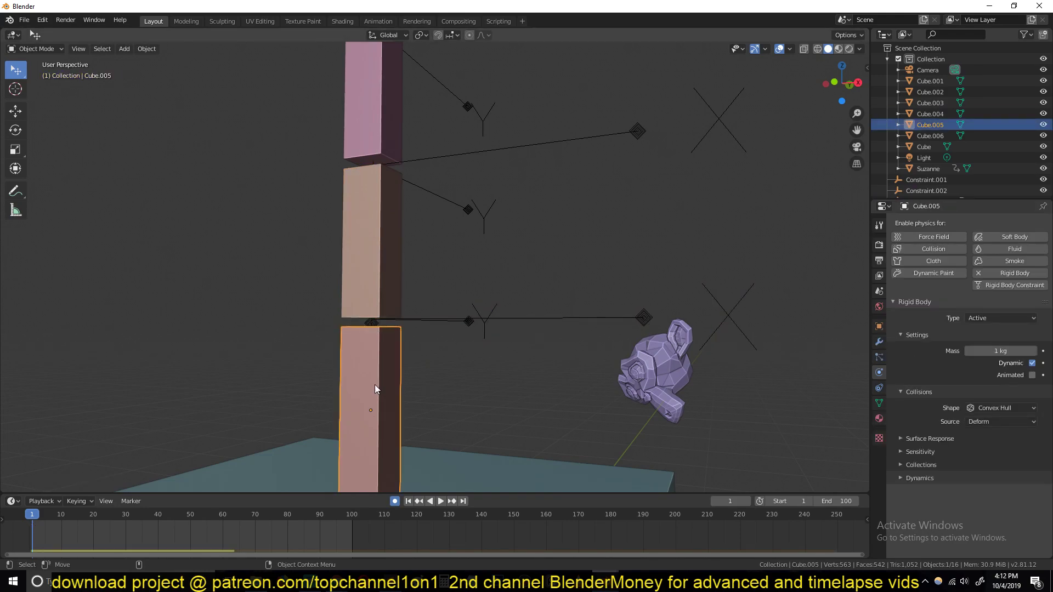
left_click(381, 268)
left_click(482, 316)
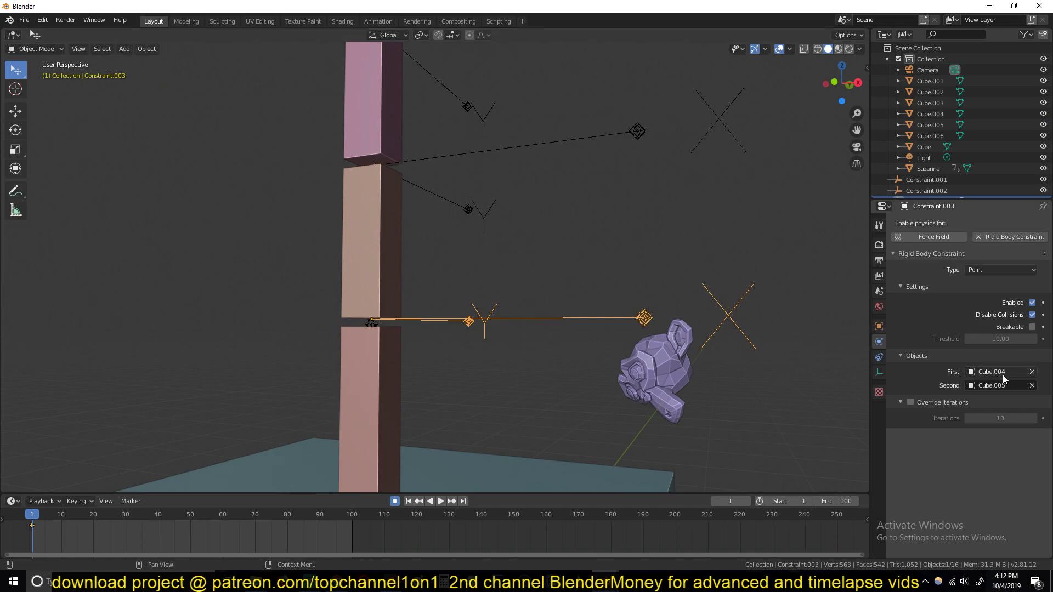
left_click(370, 214)
middle_click_drag(369, 214, 369, 248)
left_click(427, 199)
left_click(395, 239)
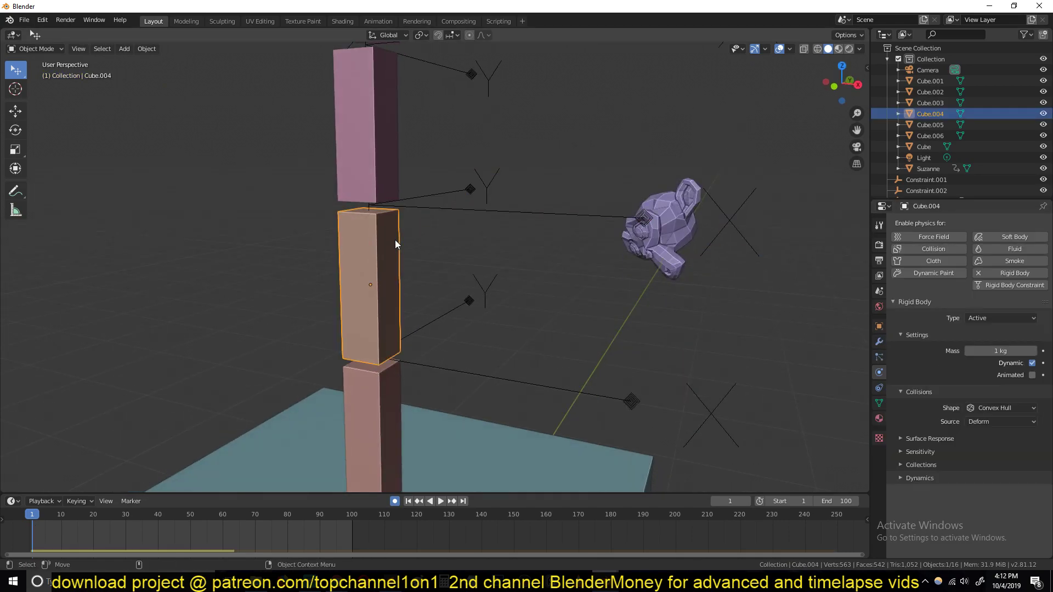
left_click(381, 177)
left_click(402, 251)
left_click(447, 213)
middle_click_drag(486, 263, 364, 220)
left_click(364, 221)
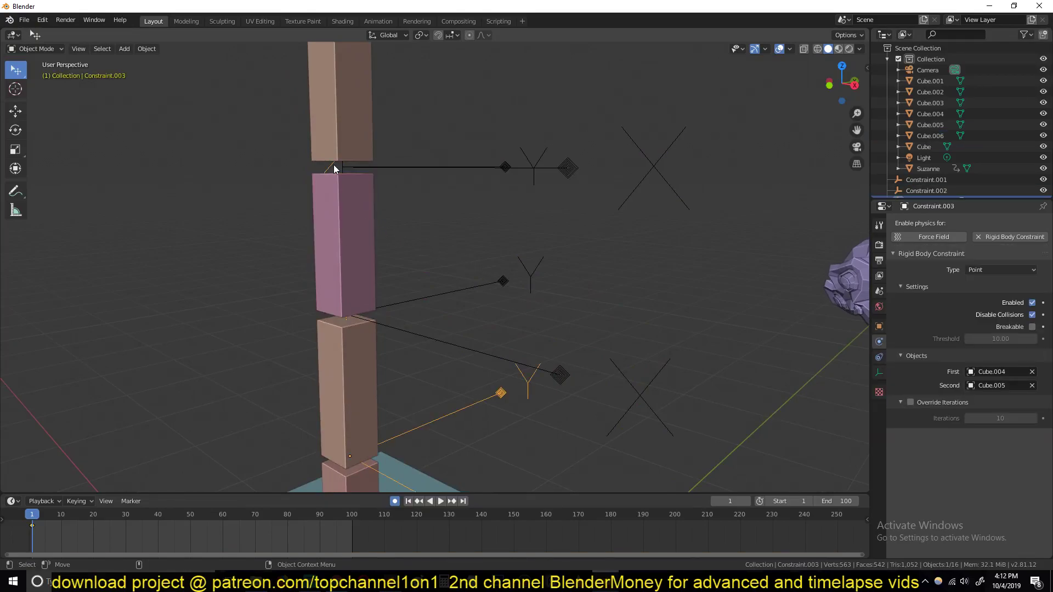
Step: Check whether the constraint in the gap between Cube.003 and Cube.006 references the two segments next to it
left_click(342, 127)
left_click(355, 219)
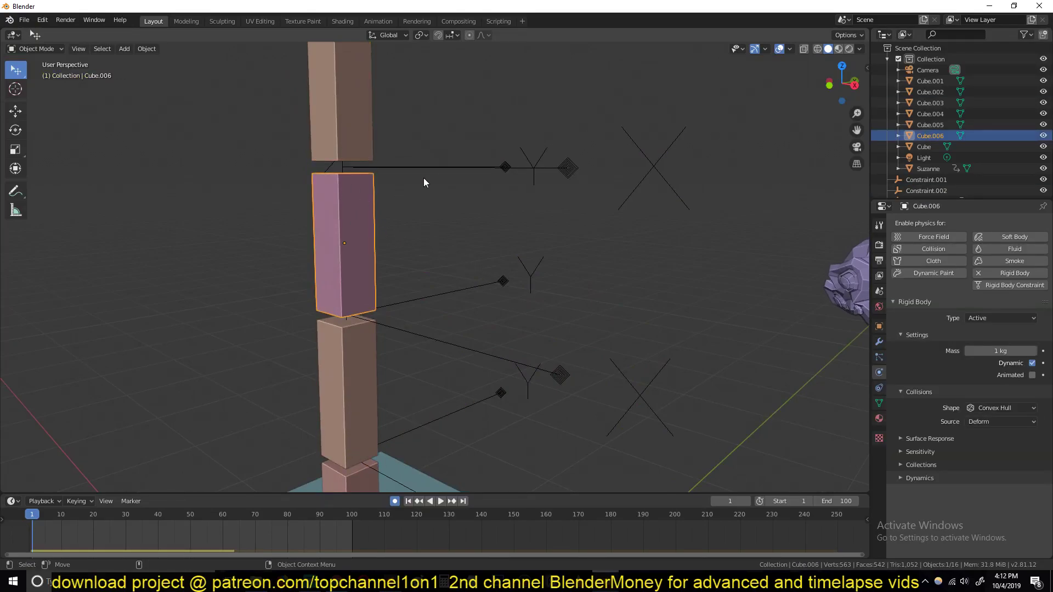
left_click(437, 168)
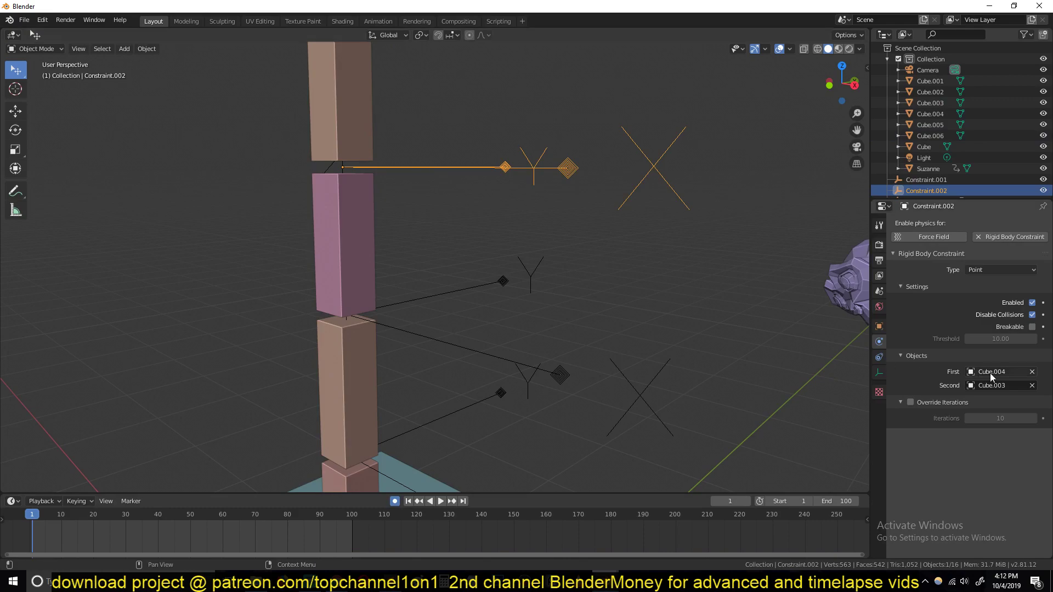
left_click(373, 288)
left_click(348, 96)
left_click(357, 222)
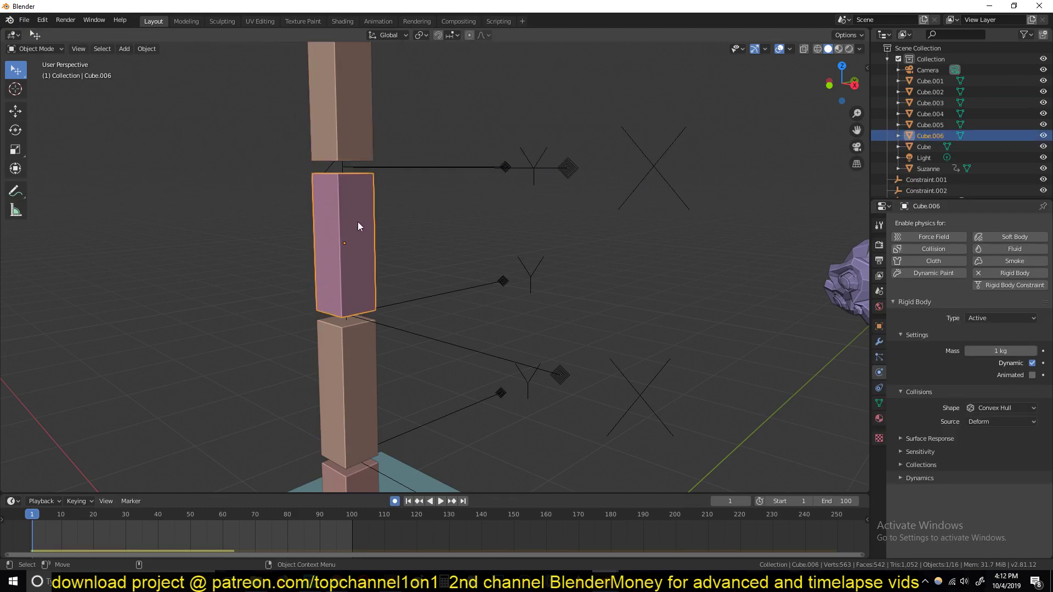
left_click(432, 170)
left_click(346, 211)
left_click(343, 104)
left_click(503, 169)
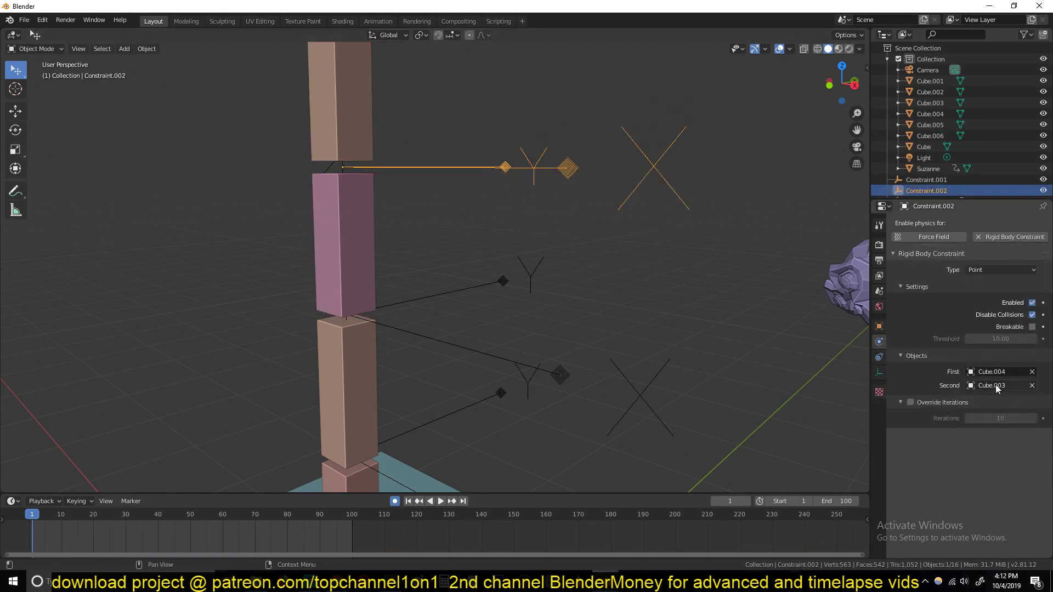
middle_click_drag(450, 261, 405, 351)
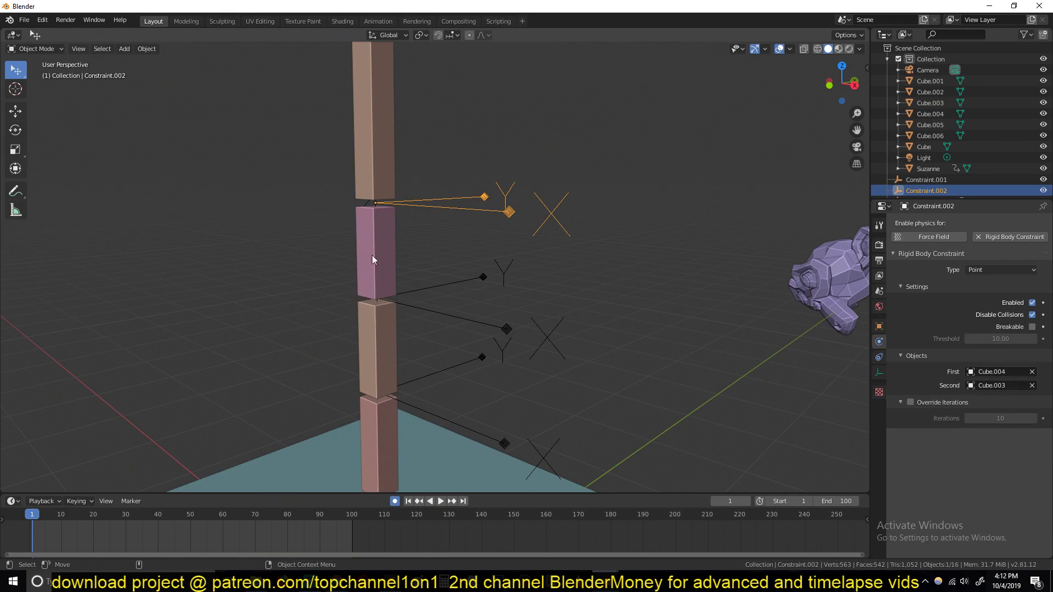
Step: Set Constraint.002's first object to Cube.003 and its second object to Cube.006
left_click(1033, 372)
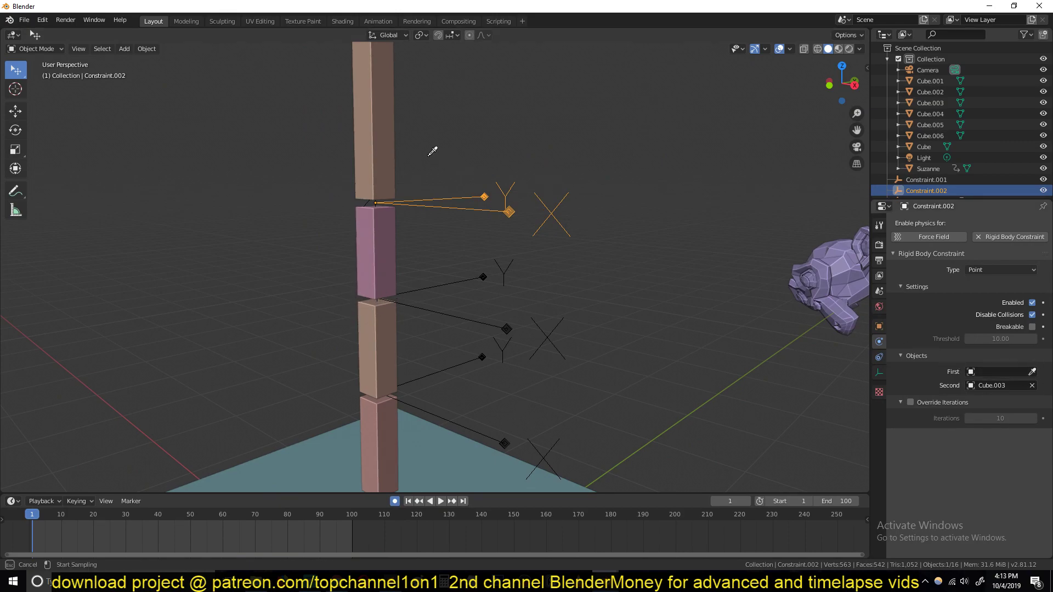
left_click(393, 147)
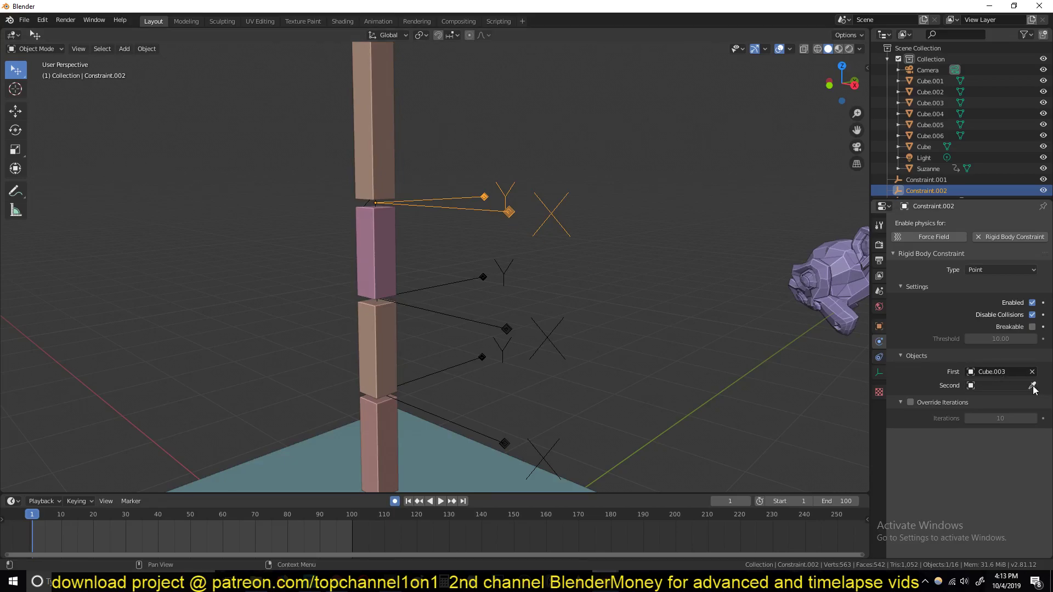
left_click(1033, 387)
left_click(381, 252)
Step: Play the simulation from two different angles to check how the corrected chain swings on the monkey's impact
scroll(403, 290, "down", 3)
key("space")
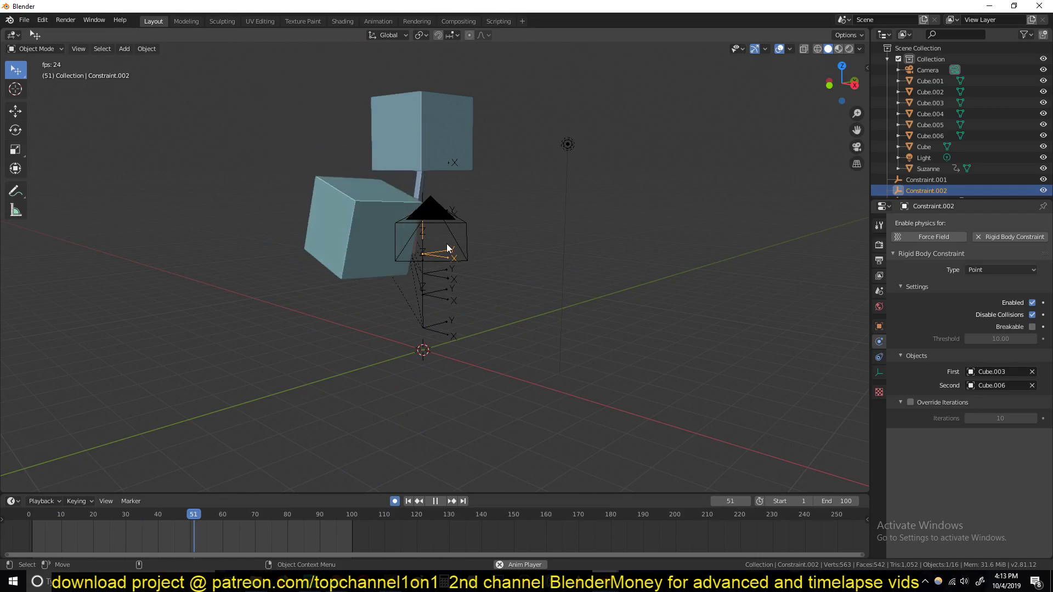
key("Escape")
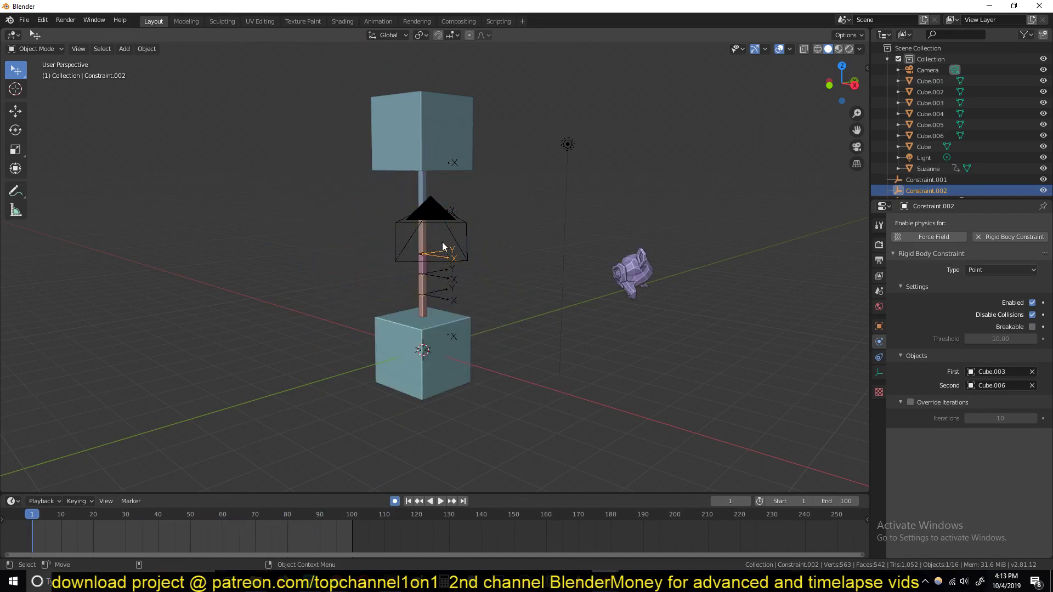
middle_click_drag(443, 247, 560, 235)
key("space")
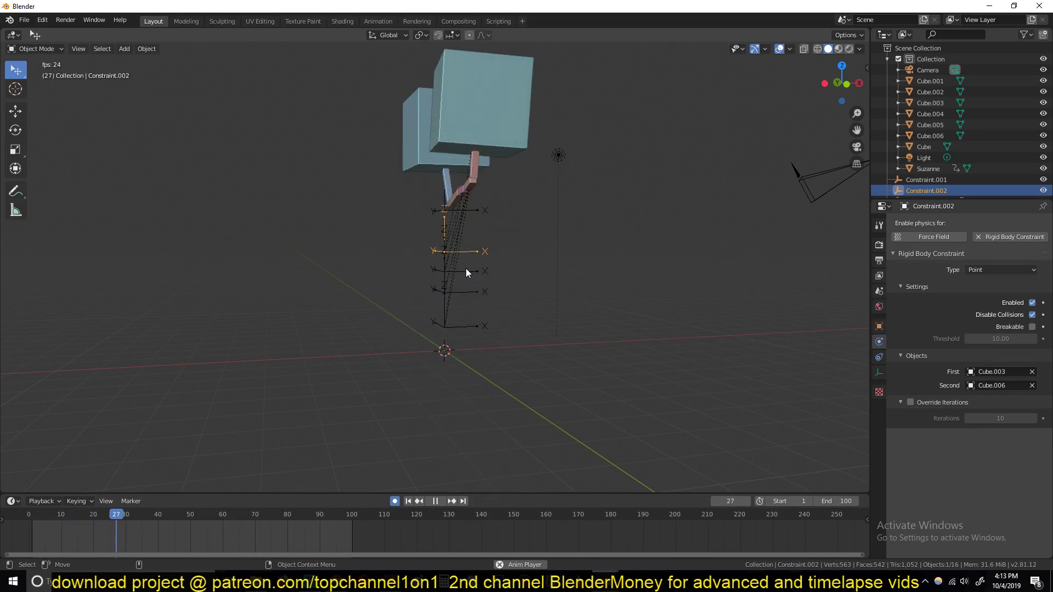
middle_click_drag(466, 268, 331, 279)
key("Escape")
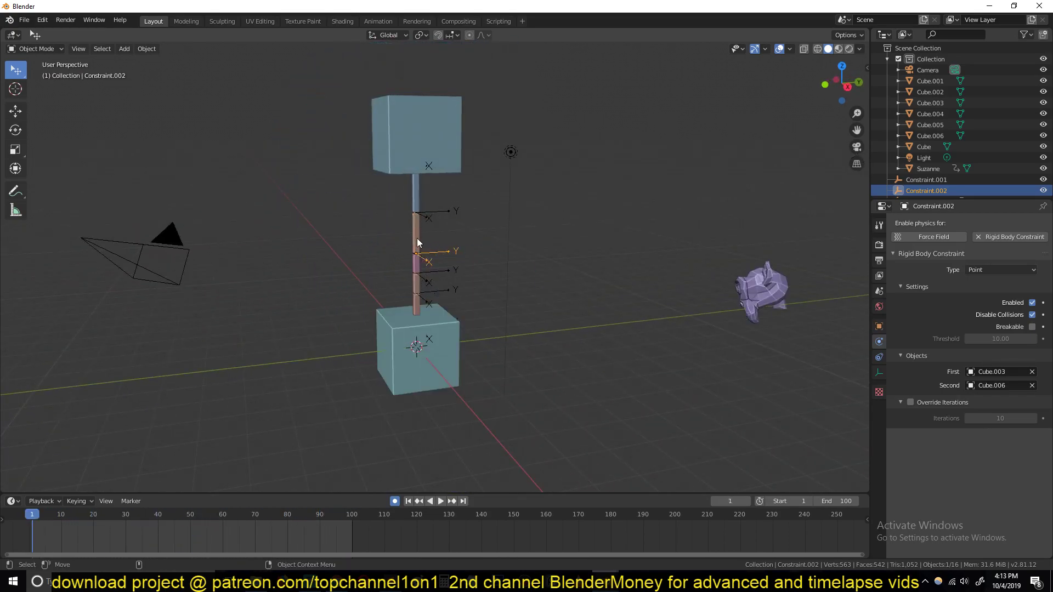
Step: Add a centred horizontal loop cut across the bar segment Cube.003 in Edit Mode
left_click(416, 242)
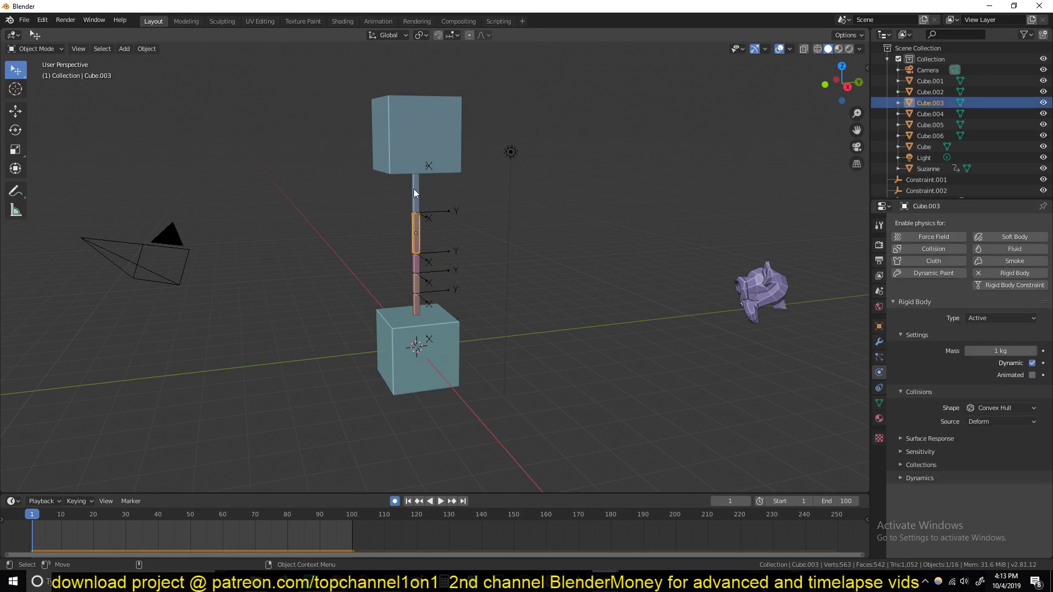
scroll(424, 215, "up", 4)
middle_click_drag(382, 182, 440, 257, "shift")
scroll(467, 264, "up", 5)
key("Tab")
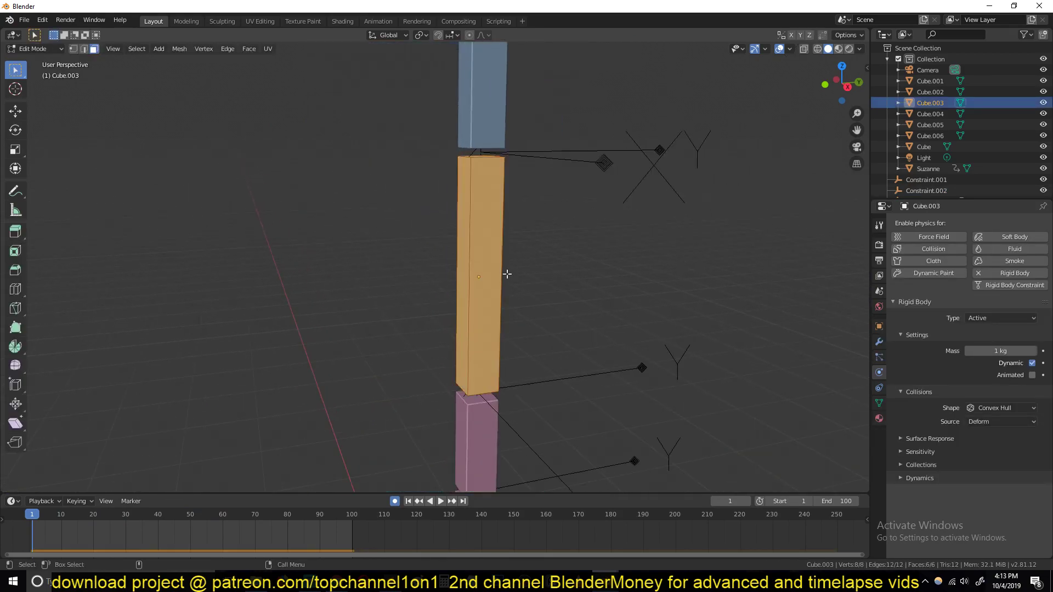
key("ctrl+r")
left_click(480, 277)
right_click(470, 276)
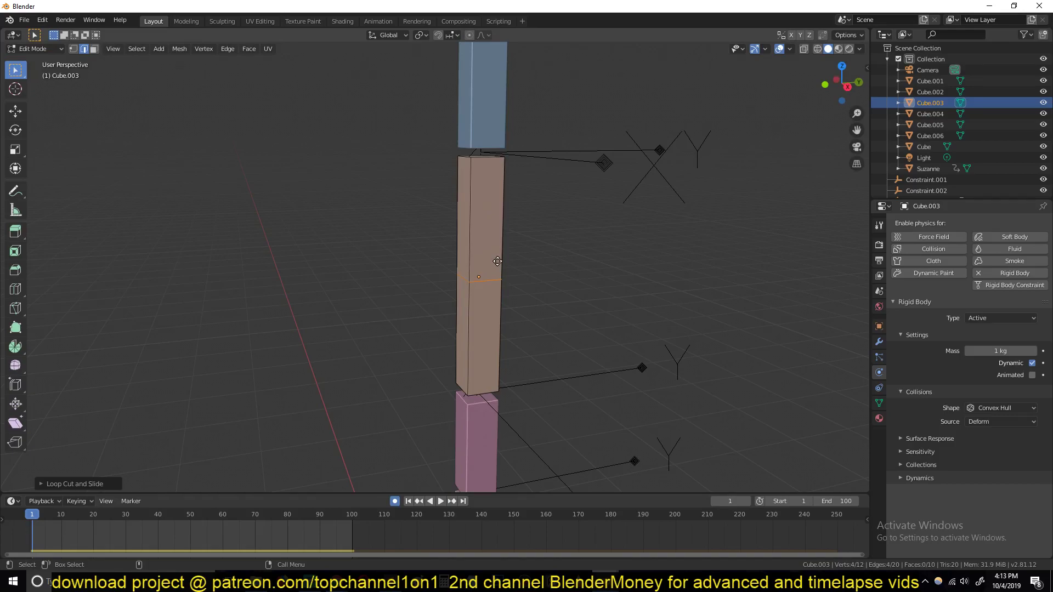
Step: Rip Cube.003 apart along the new loop, leaving a small vertical gap, and fill the open ends of both halves
key("shift+d")
key("z")
left_click(498, 253)
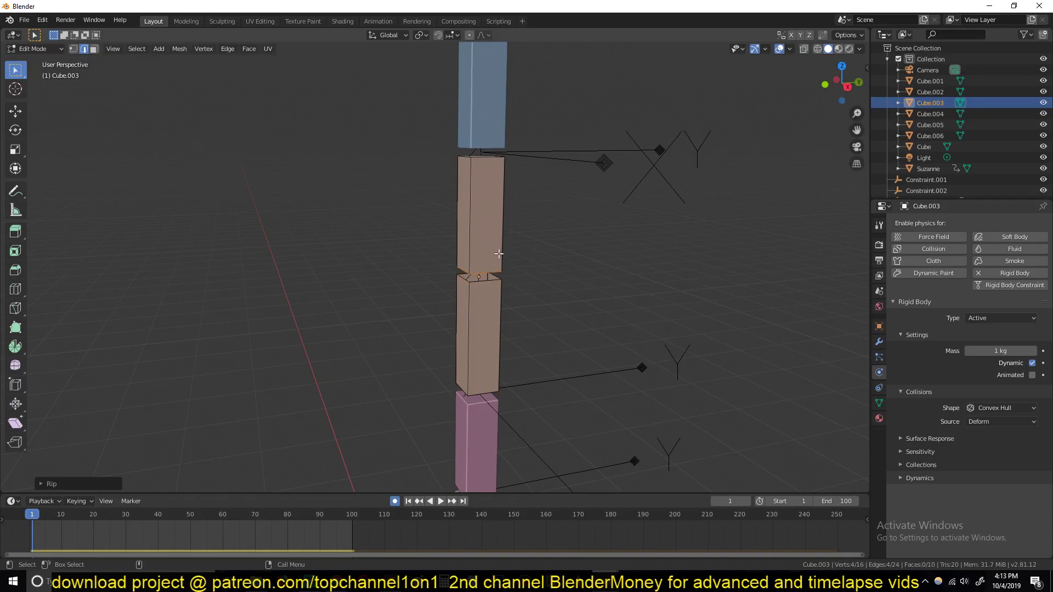
key("f")
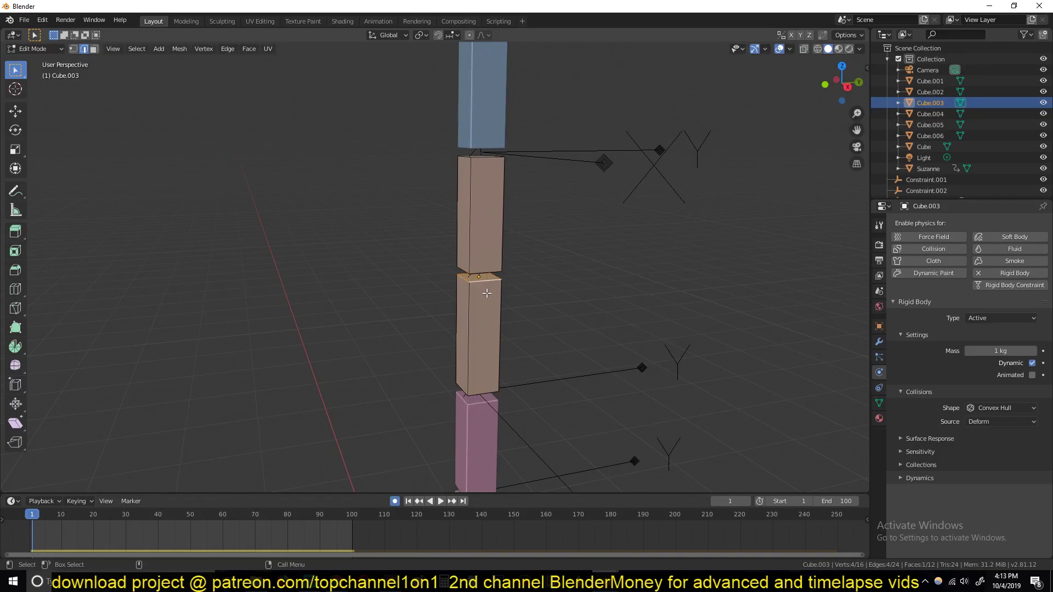
Step: Select all geometry linked to the lower half of Cube.003, separate it into its own object, and return to Object Mode
key("ctrl+l")
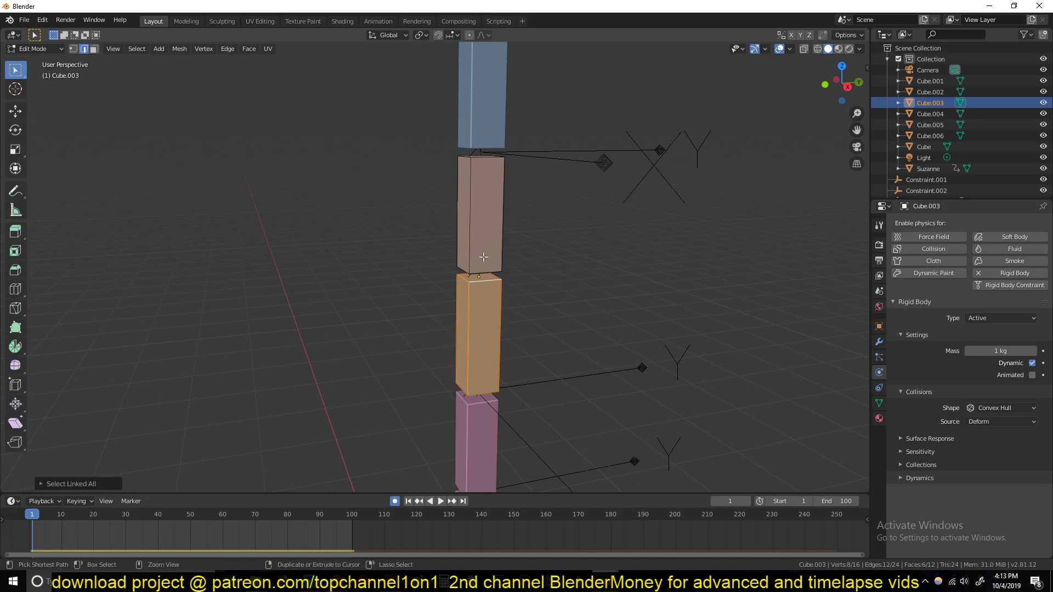
key("p")
left_click(487, 256)
key("Tab")
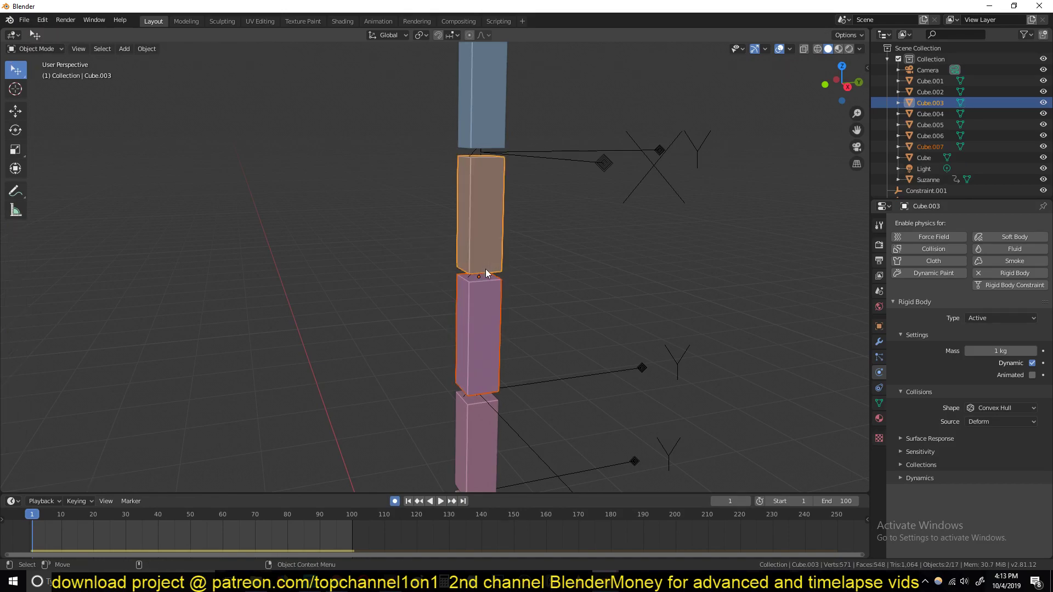
Step: Set the origins of both separated halves to their geometry
left_click(485, 232, "shift")
left_click(486, 232, "shift")
right_click(486, 232)
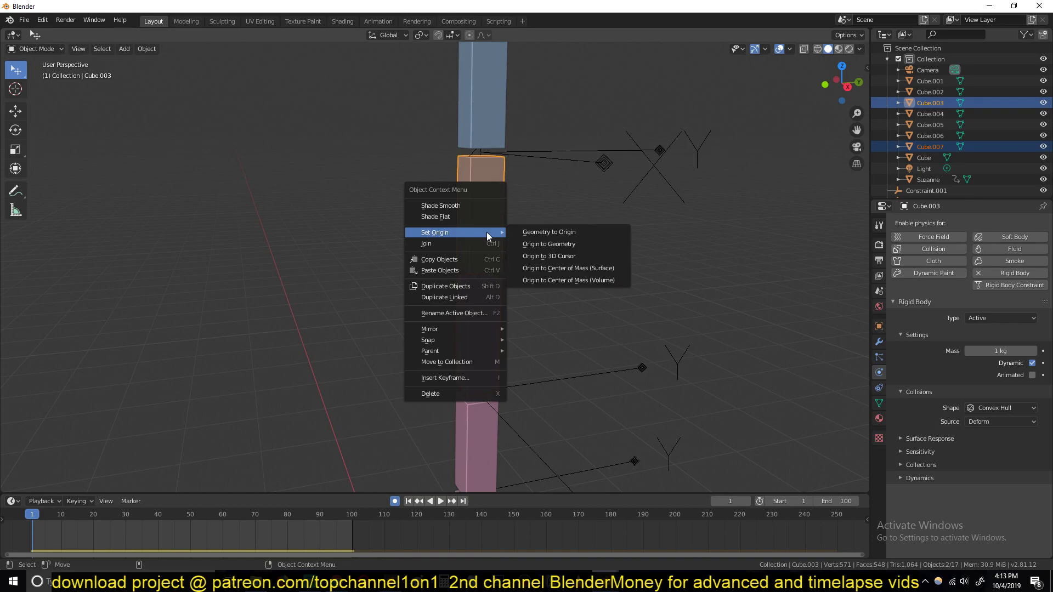
left_click(564, 246)
Step: Duplicate the constraint below the new lower half in front view and move the copy up into the gap between the halves
left_click(516, 274)
left_click(556, 382)
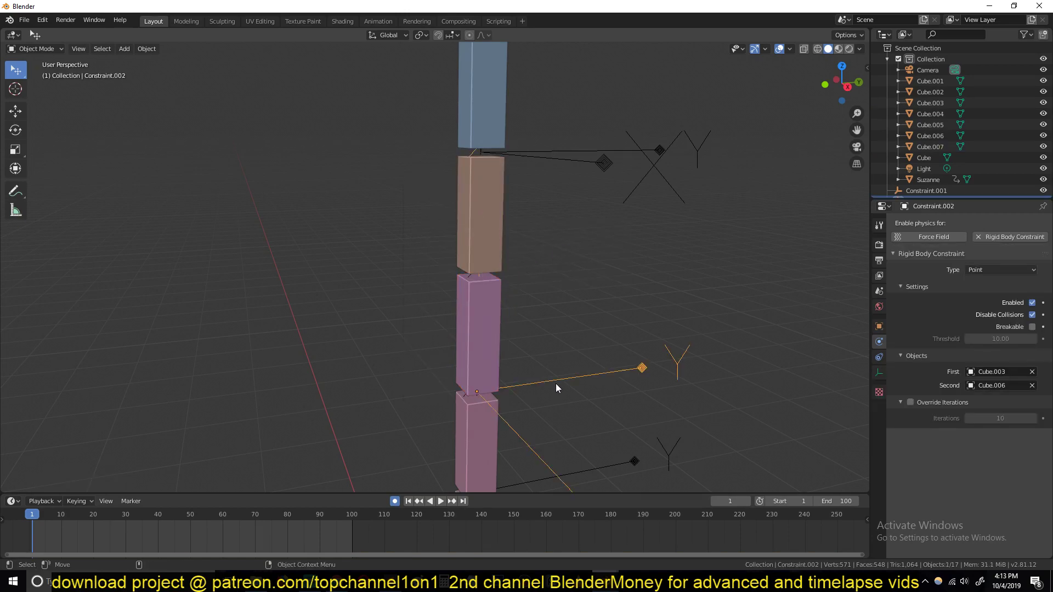
key("KP_1")
key("shift+d")
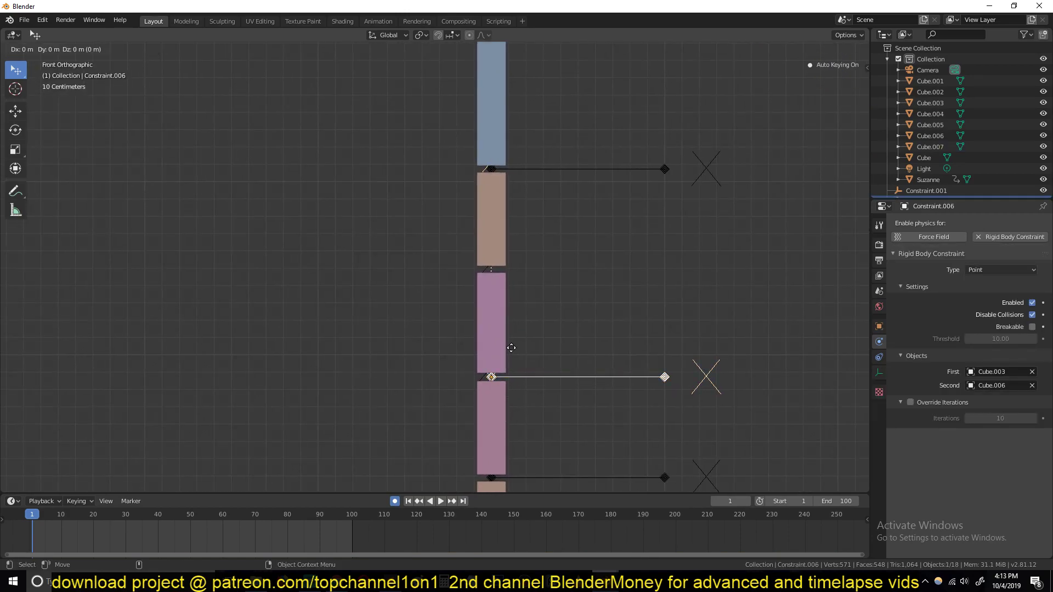
left_click(526, 253)
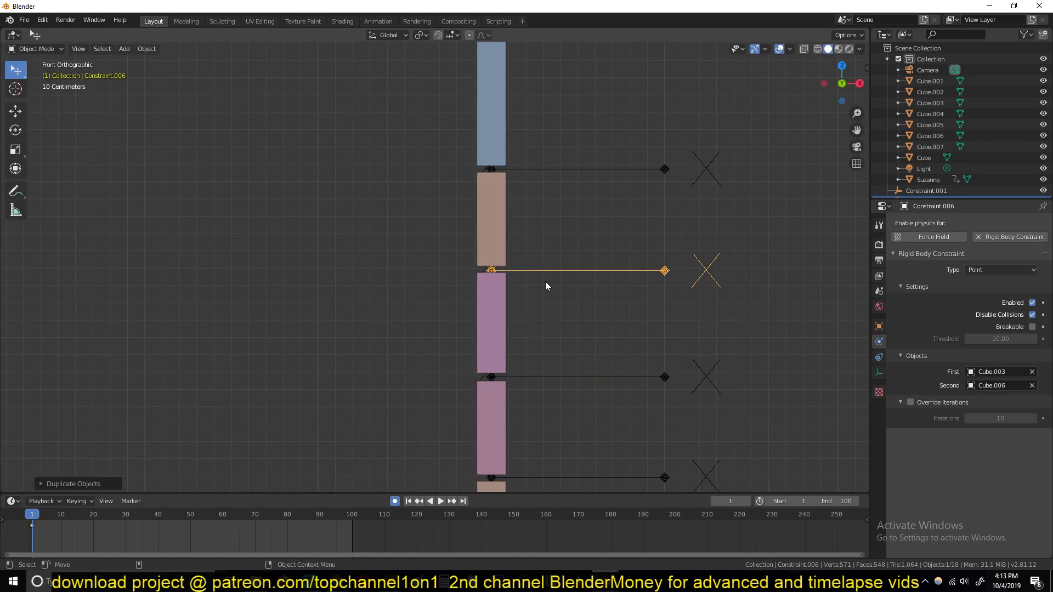
Step: Set the duplicated constraint's first object to Cube.003 and its second object to Cube.007
middle_click_drag(546, 281, 565, 277)
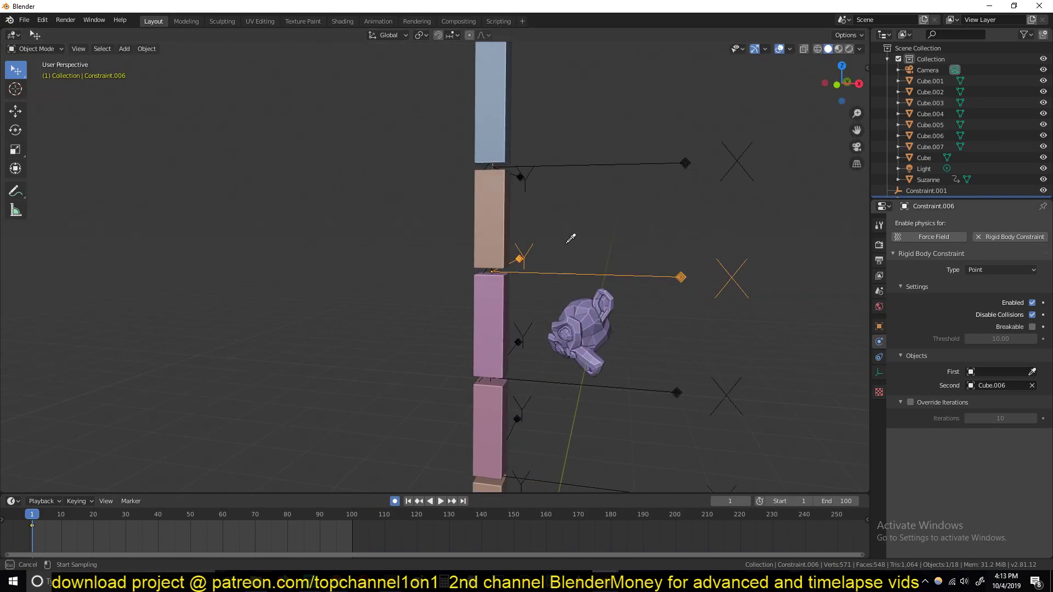
left_click(1033, 386)
left_click(501, 318)
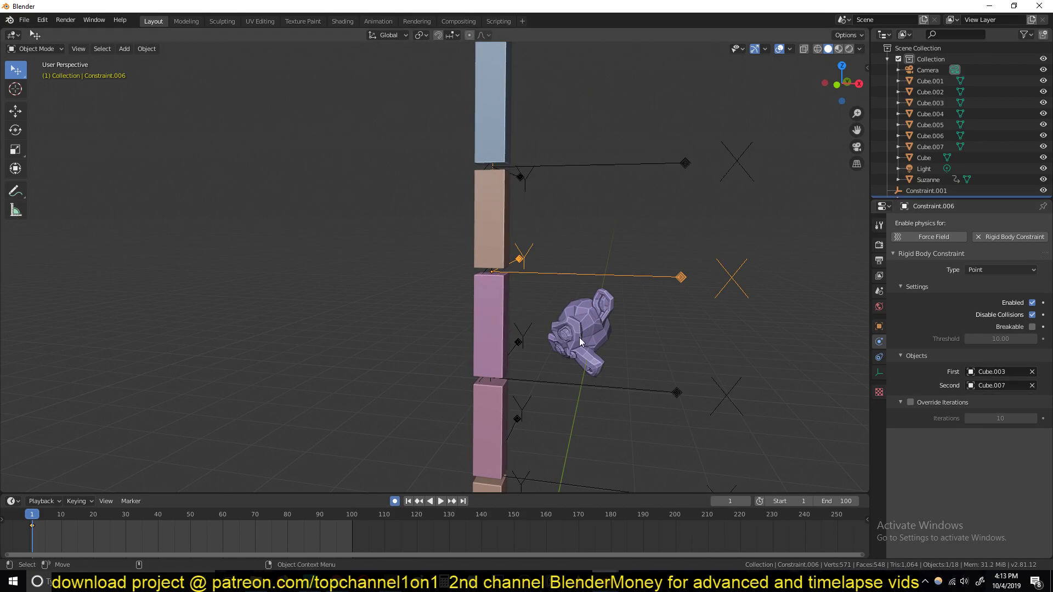
Step: Set the first object of the constraint above Cube.003 to Cube.002 and its second object to Cube.003
left_click(500, 231)
left_click(524, 172)
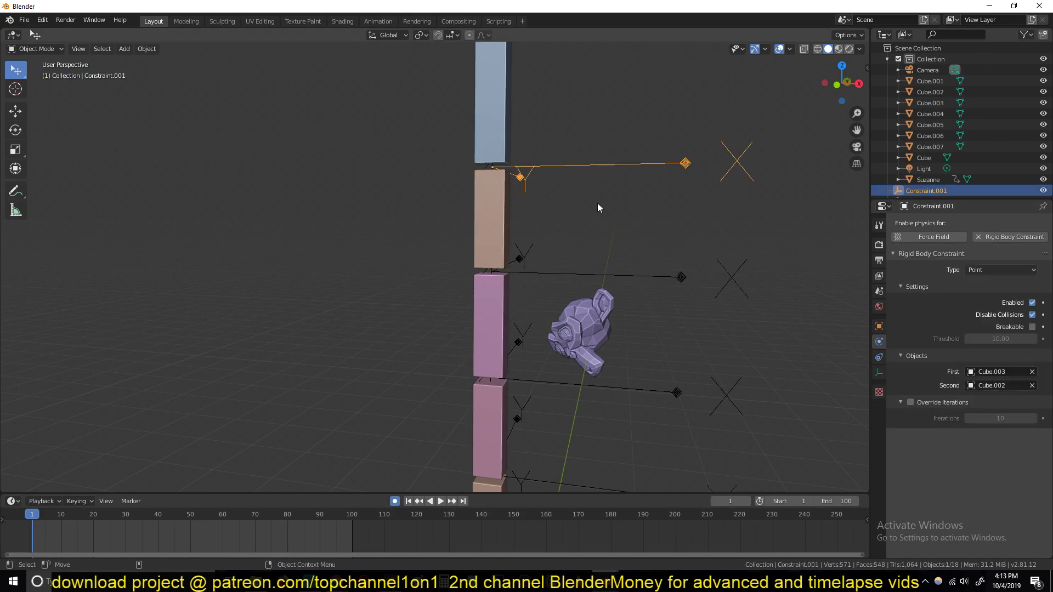
left_click(1033, 373)
left_click(495, 132)
left_click(1033, 385)
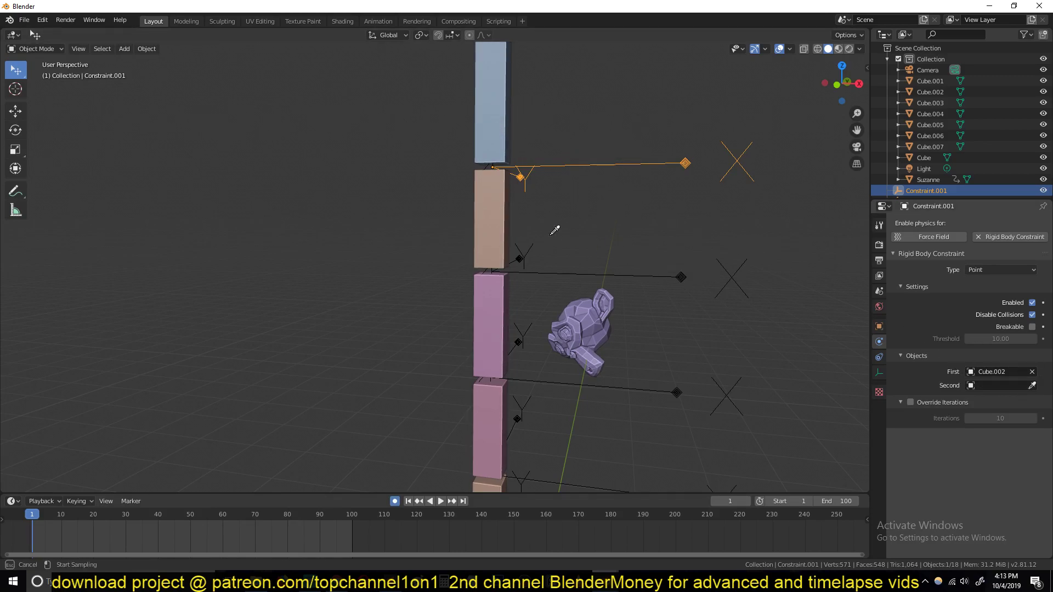
left_click(502, 222)
Step: Set the first object of the constraint below Cube.007 to Cube.007 and its second object to Cube.006
left_click(566, 383)
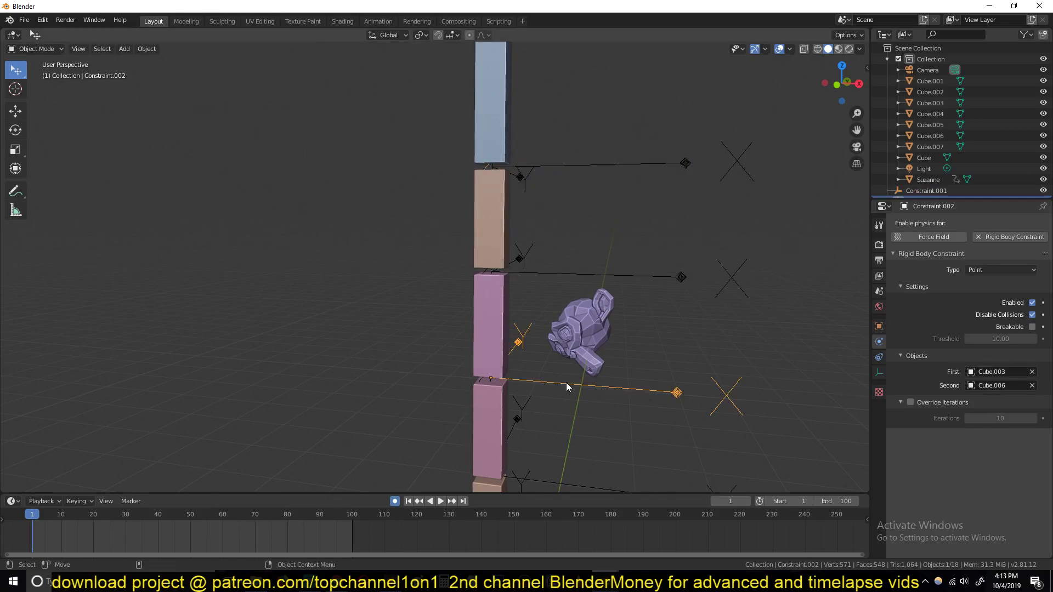
left_click(1033, 373)
left_click(488, 301)
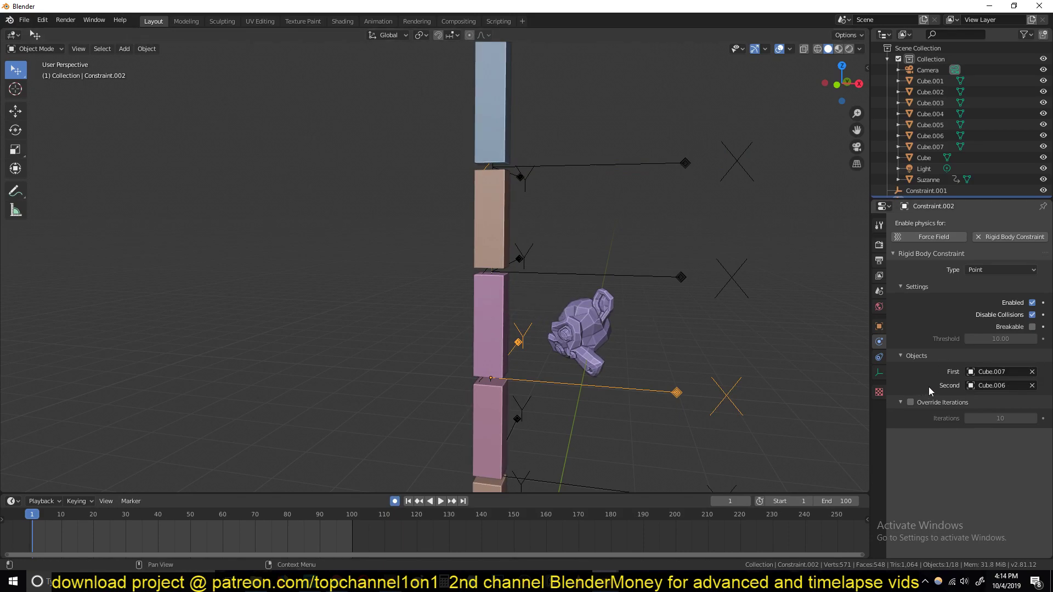
left_click(1033, 386)
left_click(497, 393)
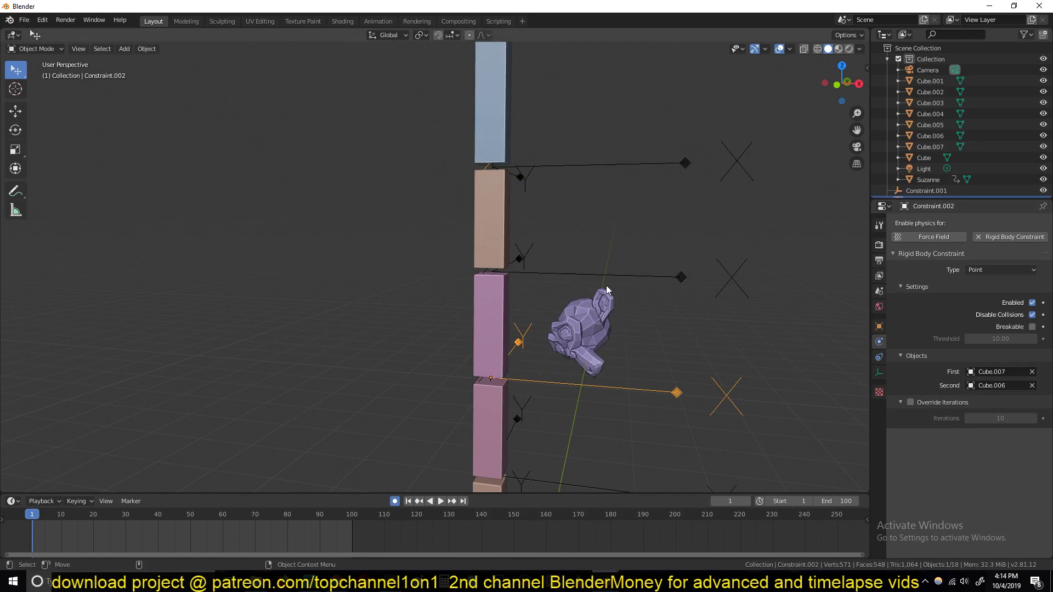
Step: Deselect everything and play the simulation from a wider angled view to test the chain with the additional segment
left_click(607, 286)
scroll(606, 286, "down", 4)
middle_click_drag(543, 285, 504, 286)
scroll(504, 285, "down", 5)
key("space")
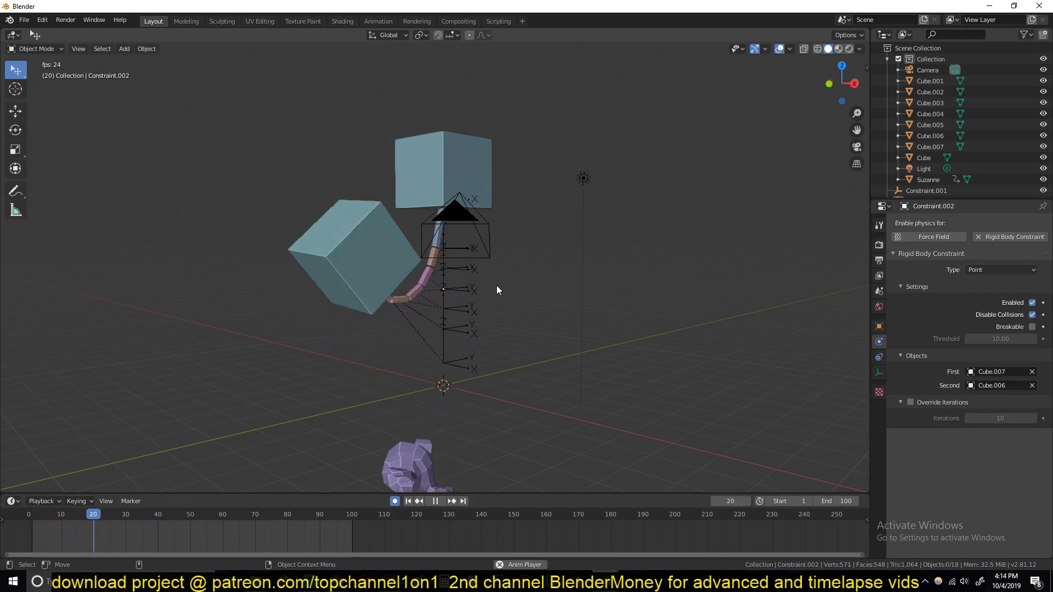
Step: Replay the simulation from the start in a closer view and pause at frame 22 to examine how the bar chain bends
key("Escape")
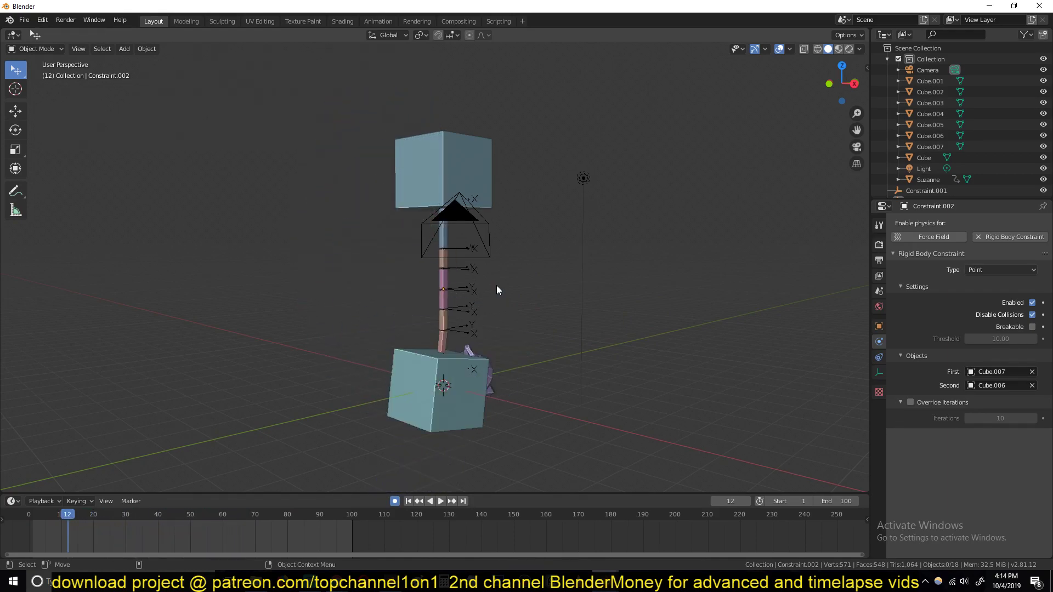
scroll(498, 291, "up", 5)
key("space")
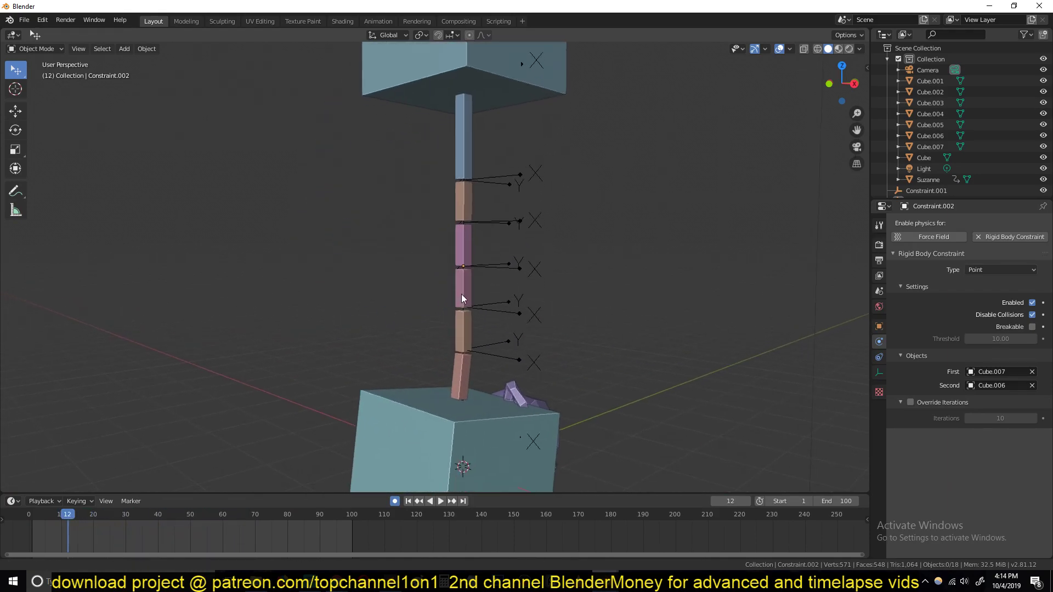
key("Escape")
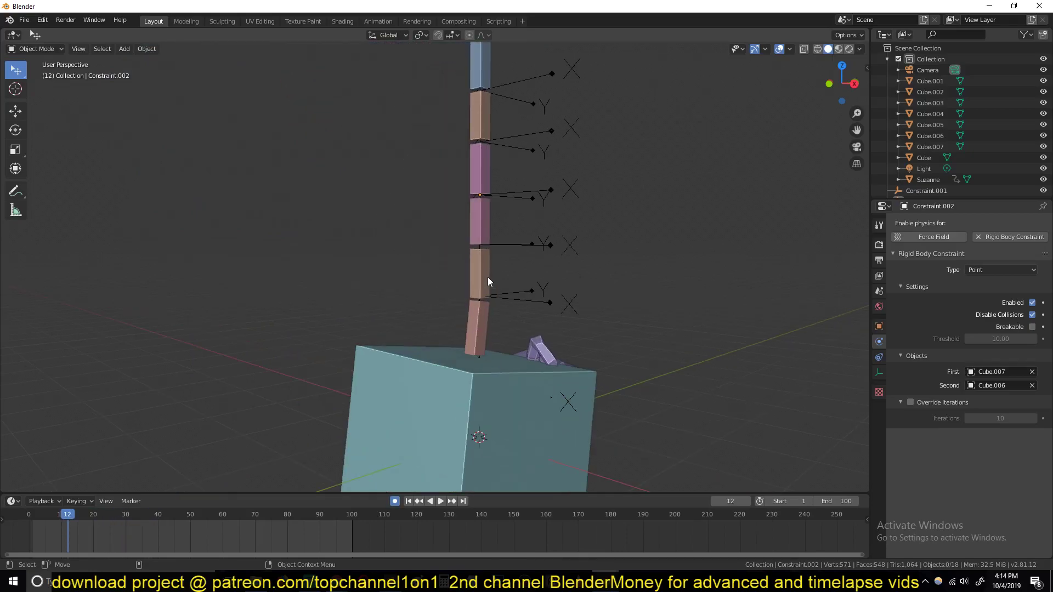
scroll(213, 391, "down", 2)
left_click_drag(53, 522, 31, 530)
key("space")
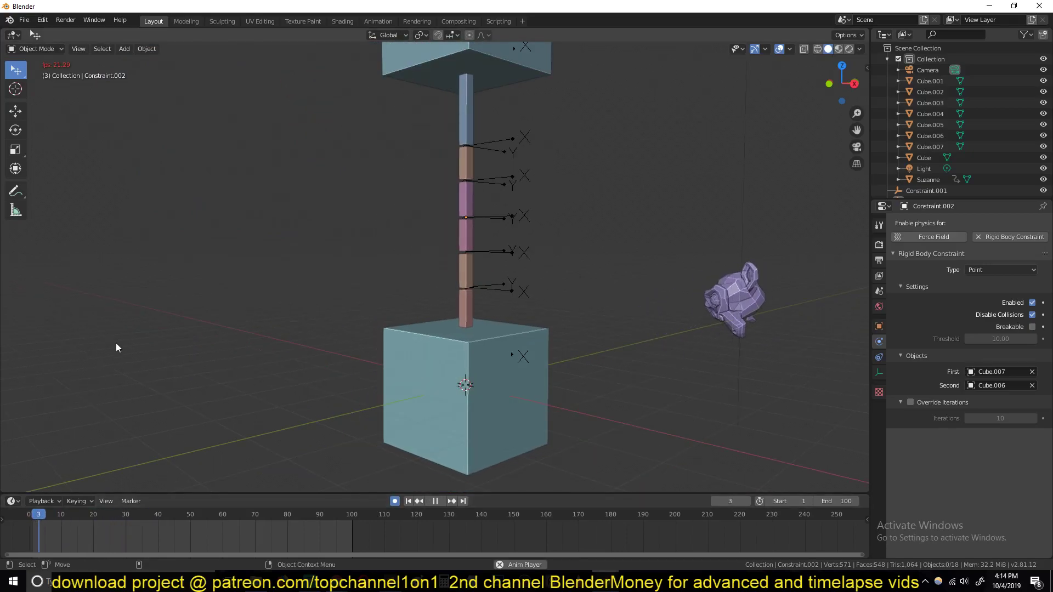
key("space")
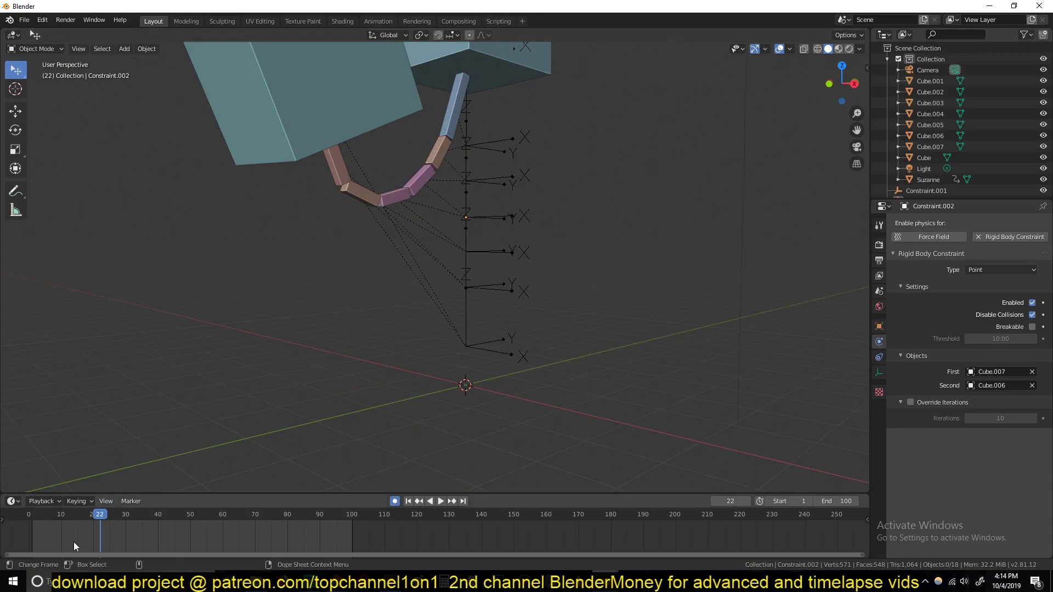
mouse_move(100, 531)
right_mouse_down()
mouse_move(109, 532)
mouse_move(100, 530)
right_mouse_up()
scroll(354, 198, "up", 1)
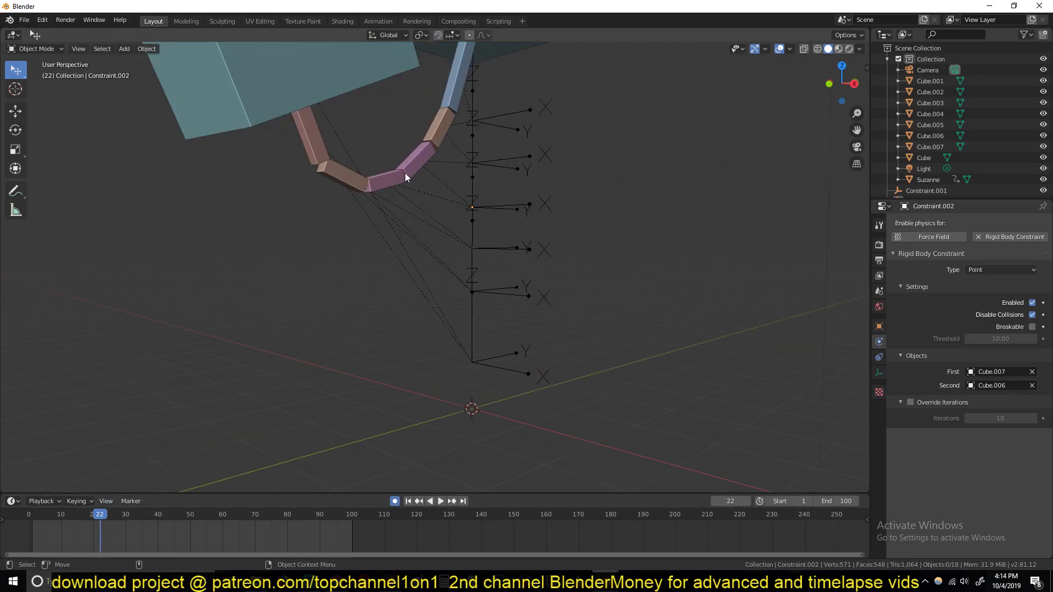
Step: Select the constraint joining Cube.007 and Cube.006, make it breakable, and set its threshold to 0 at frame 22
middle_click_drag(405, 173, 347, 177)
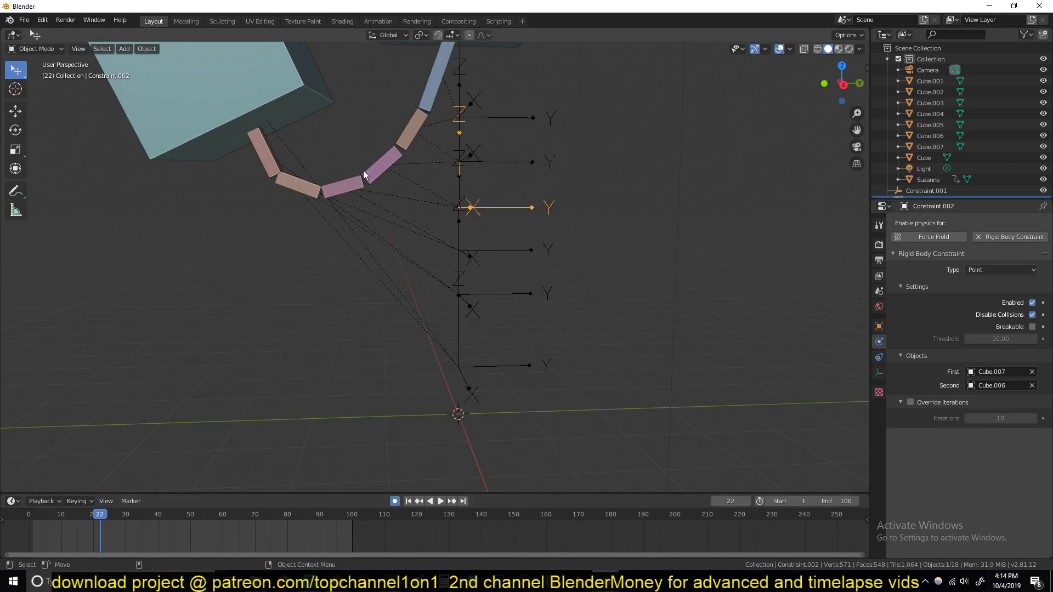
middle_click_drag(499, 216, 490, 222)
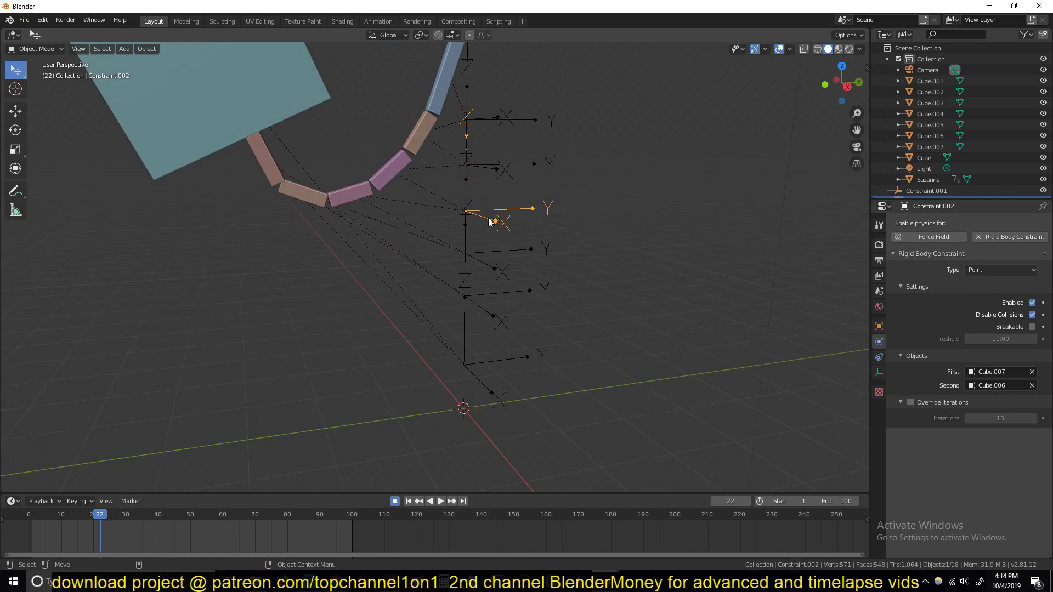
middle_click_drag(396, 200, 390, 197)
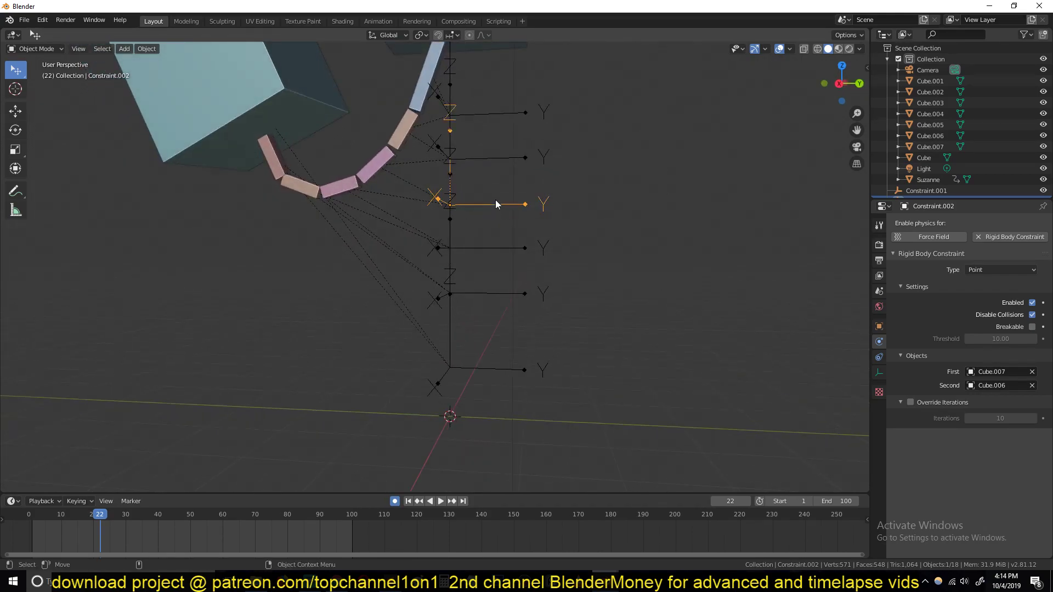
middle_click_drag(494, 207, 629, 272)
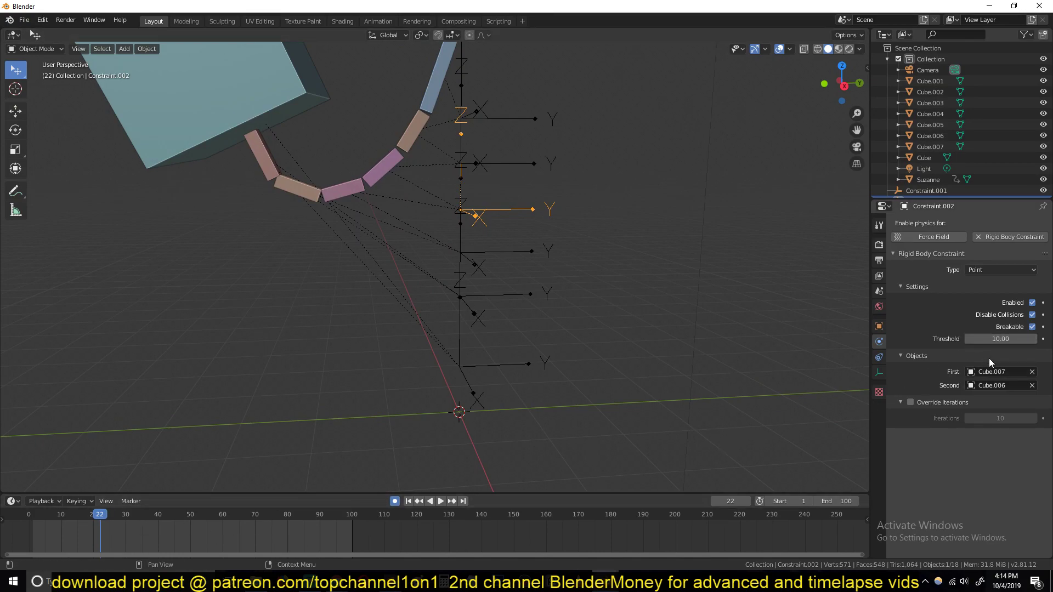
left_click(1043, 339)
left_click(1043, 339)
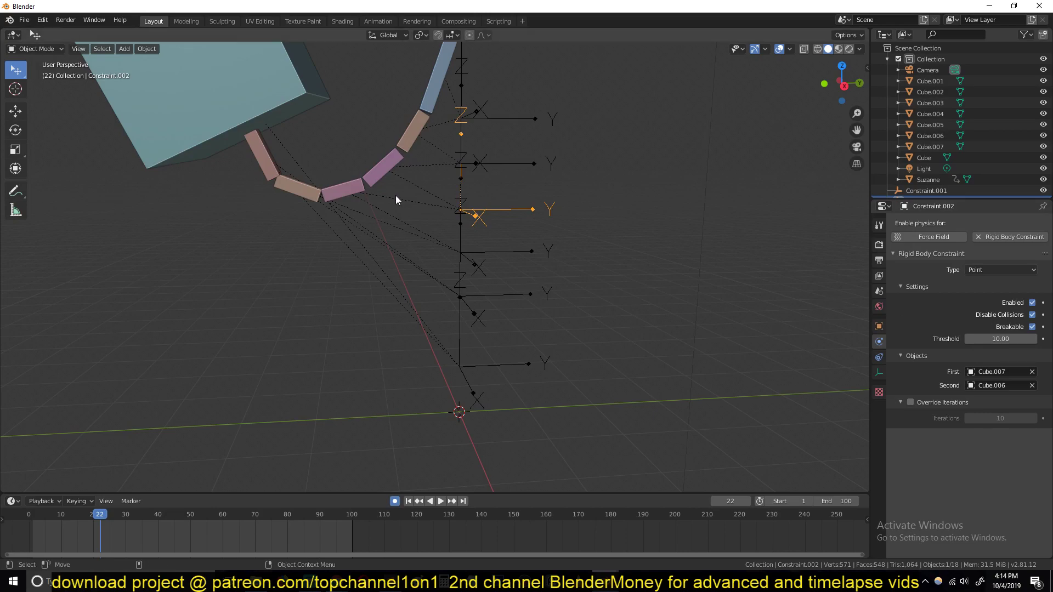
left_click(1043, 339)
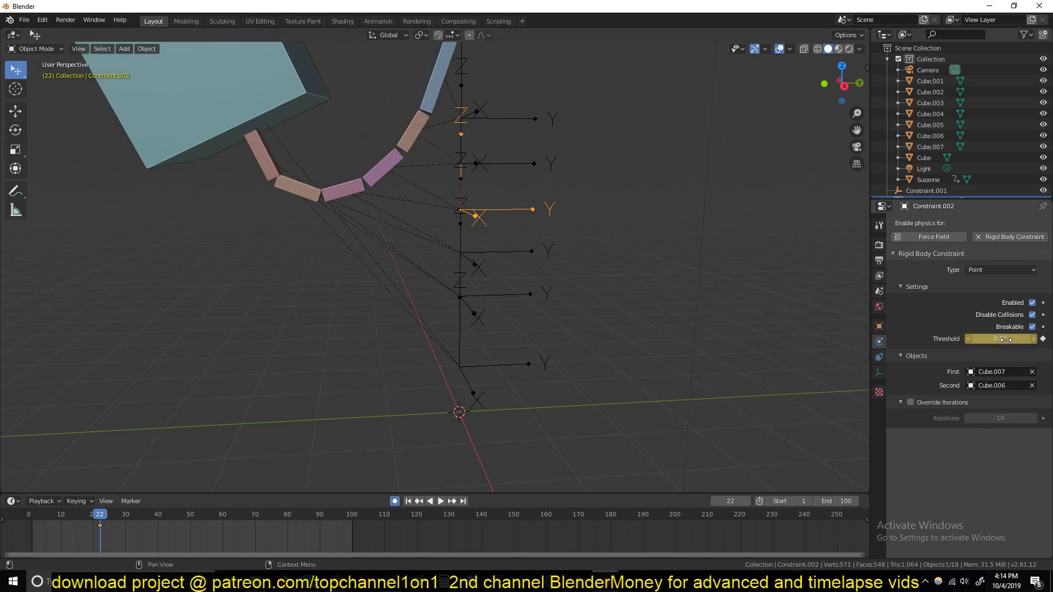
Step: Rewind to the start and play the simulation to test the breakable constraint under the monkey's impact
key("shift+Left")
key("space")
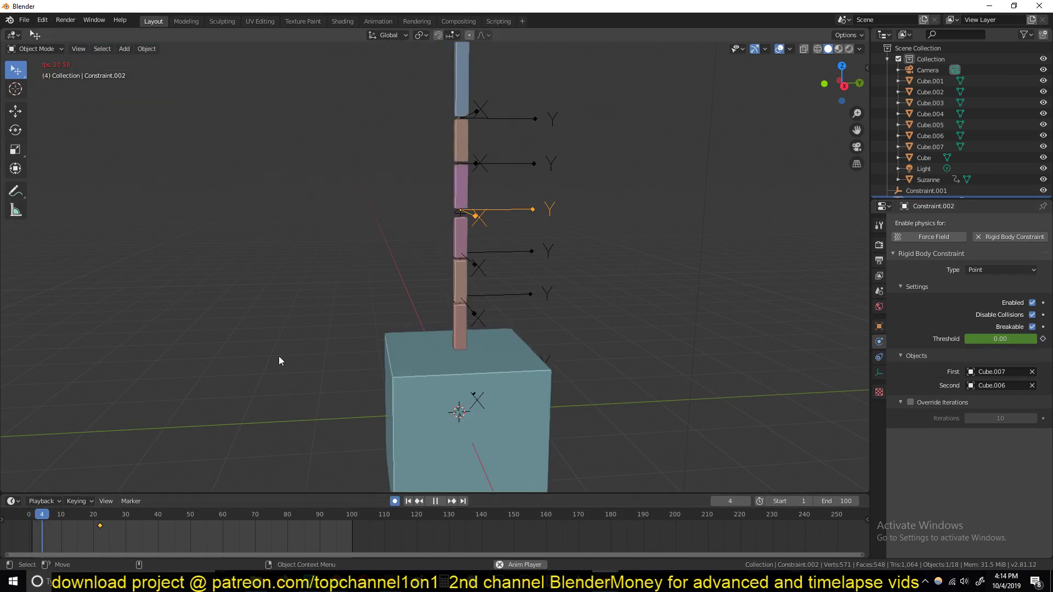
key("Escape")
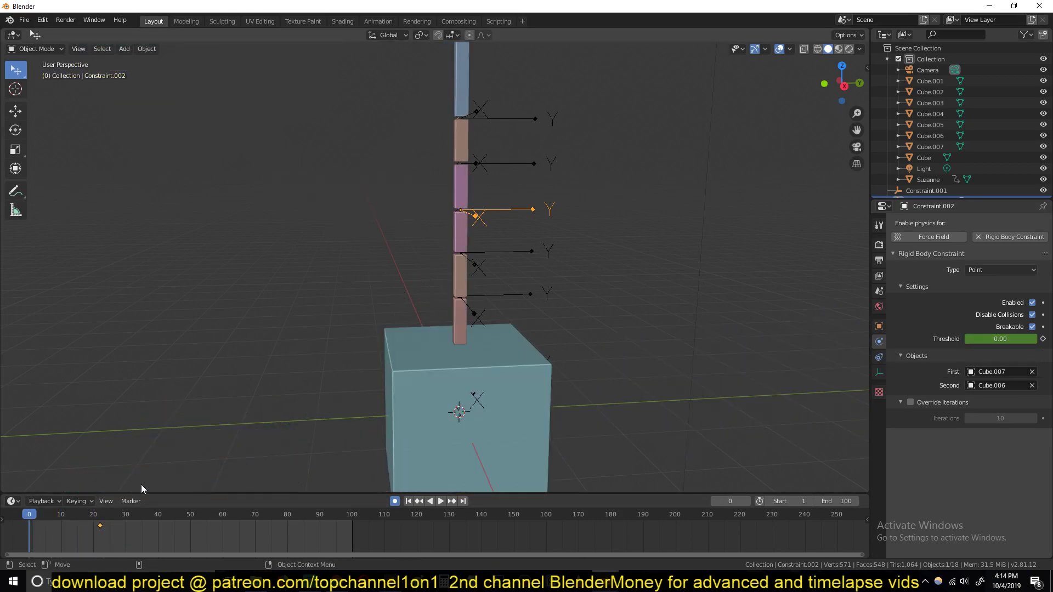
key("space")
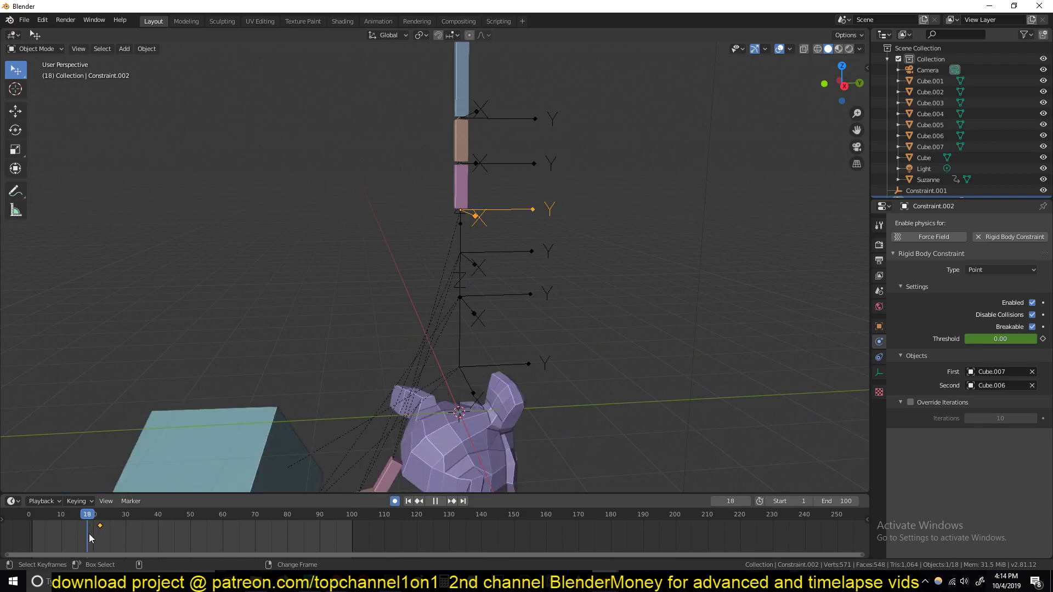
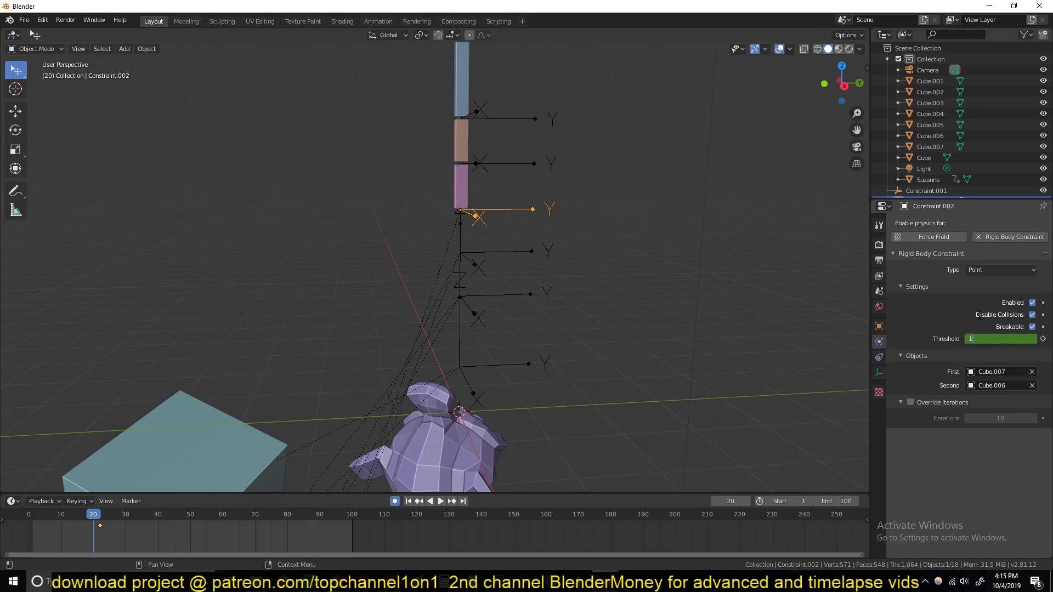
Step: Set the threshold of the constraint joining Cube.007 and Cube.006 to 10 at frame 20, and check the value at frame 22
type("0")
key("Return")
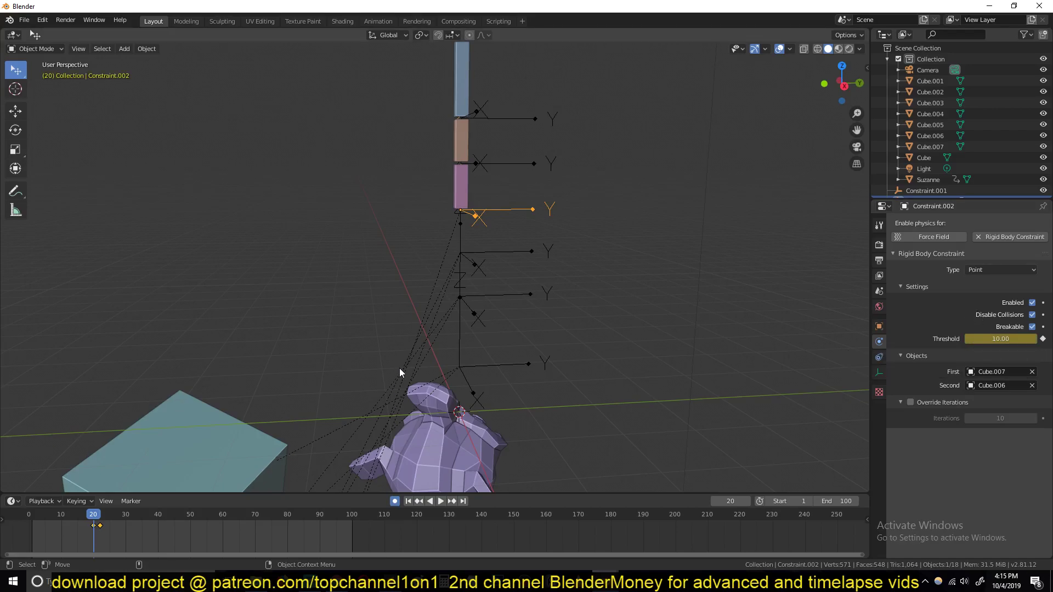
key("Right")
key("Right")
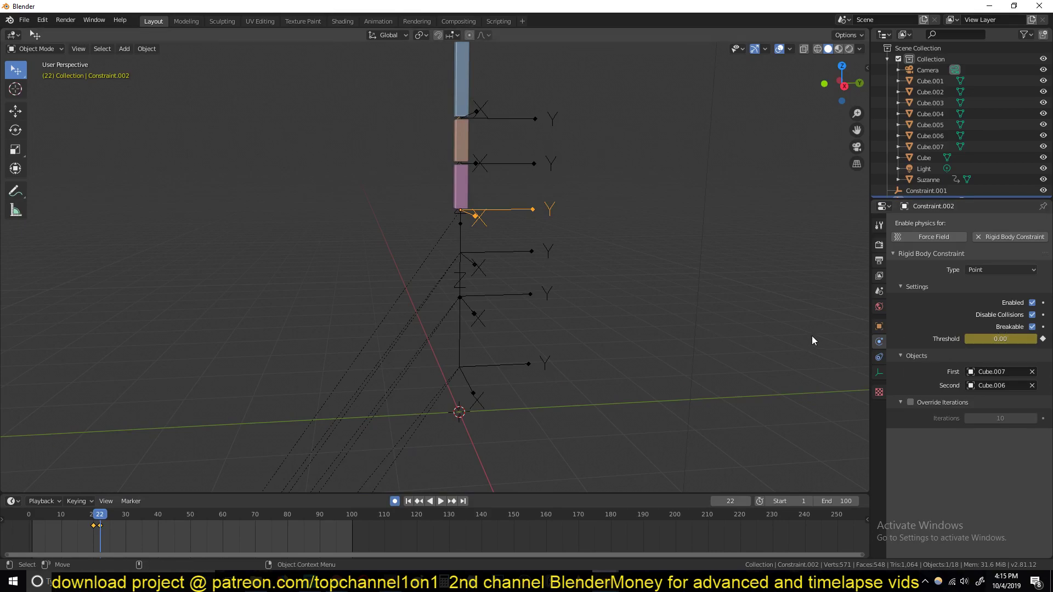
Step: Rewind to frame 0 and replay the simulation in a wider view to test the keyframed breakable constraint
left_click_drag(101, 516, 5, 538)
scroll(319, 268, "down", 4)
key("space")
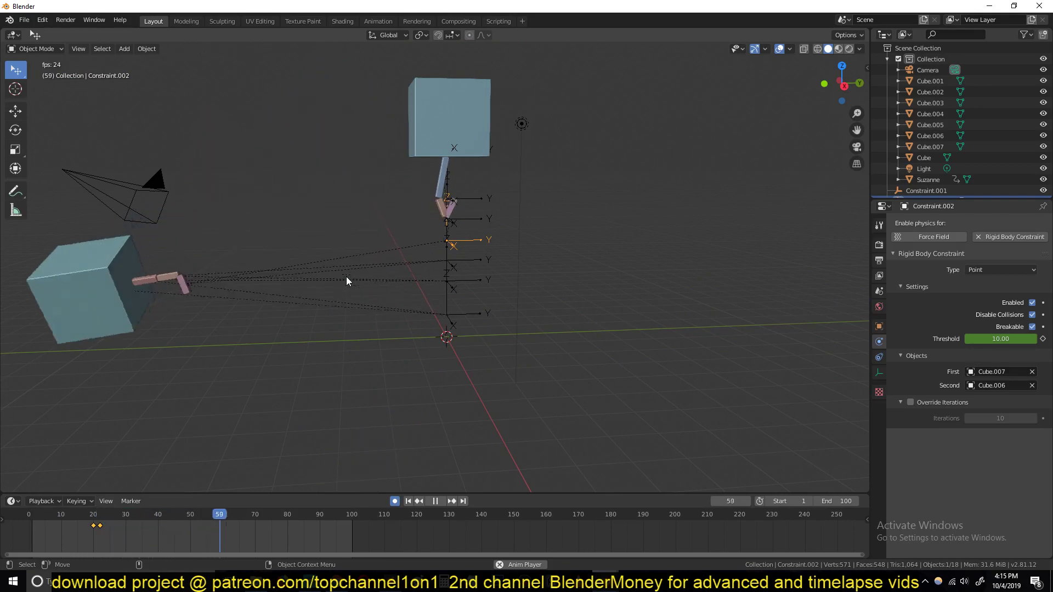
key("Escape")
key("space")
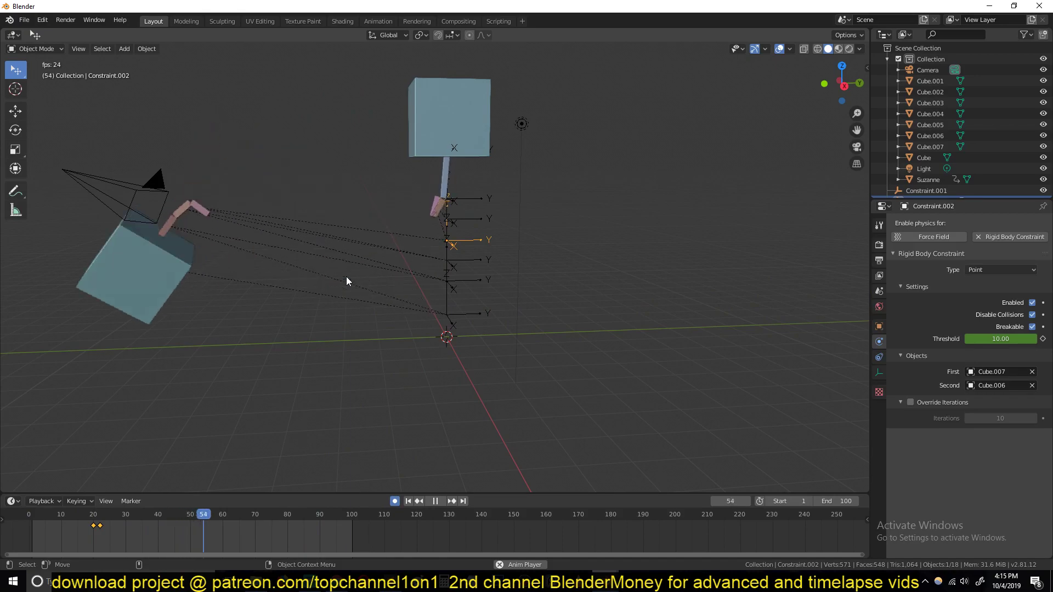
scroll(347, 278, "down", 5)
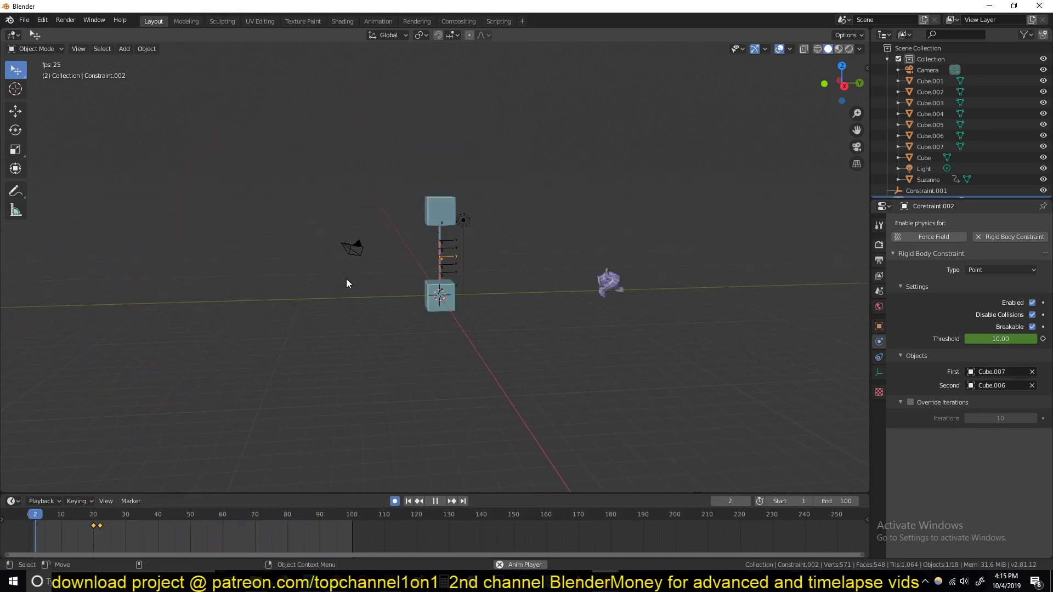
key("Escape")
key("space")
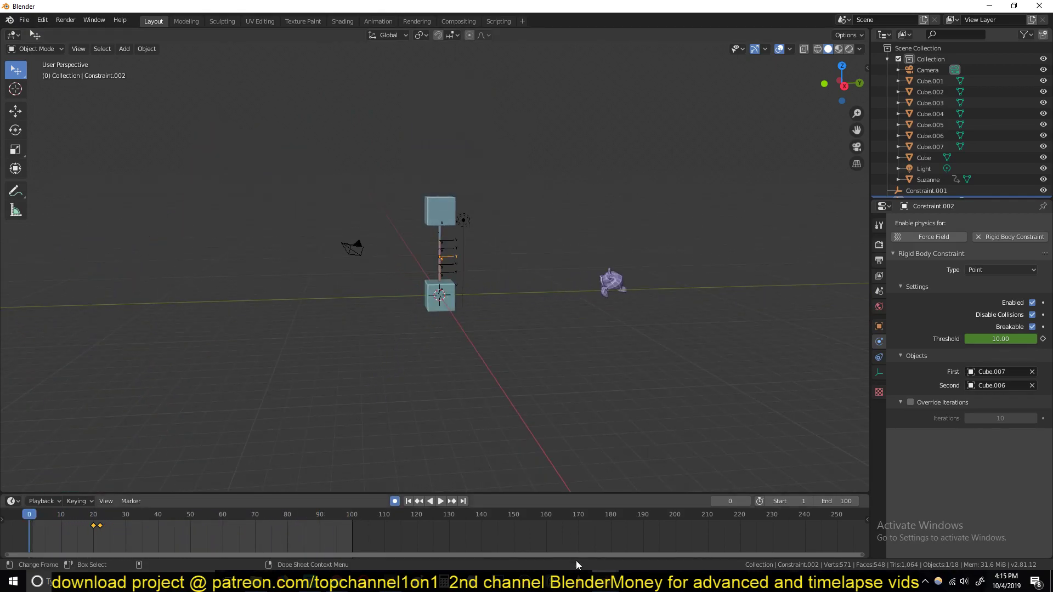
Step: Switch to the medieval wooden sign file, deselect everything, and play its simulation from the start
mouse_move(551, 583)
left_click(551, 537)
key("alt+a")
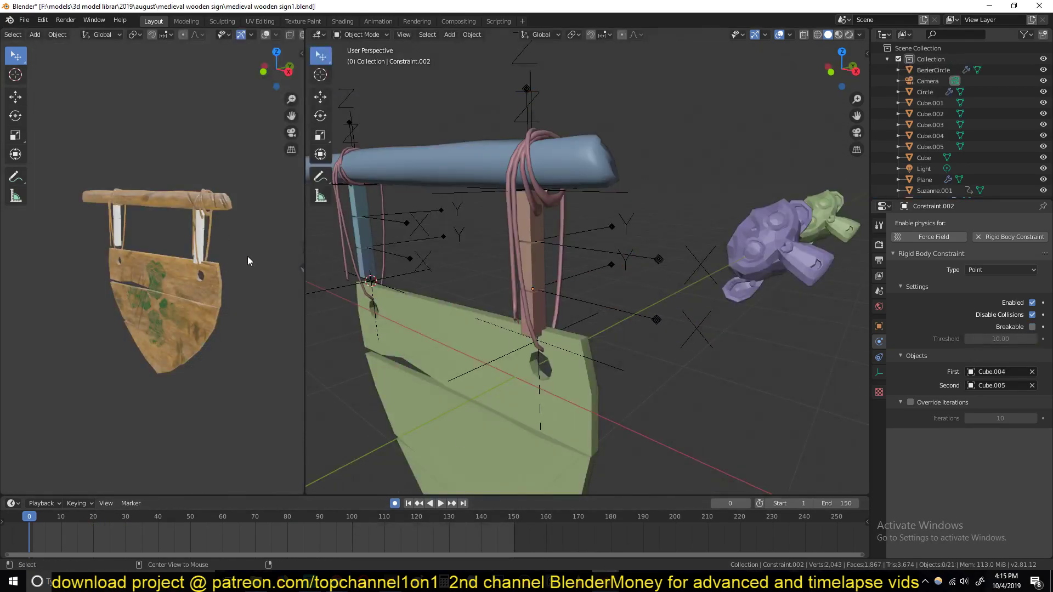
mouse_move(517, 224)
middle_mouse_down()
mouse_move(535, 208)
mouse_move(500, 234)
middle_mouse_up()
scroll(534, 208, "down", 6)
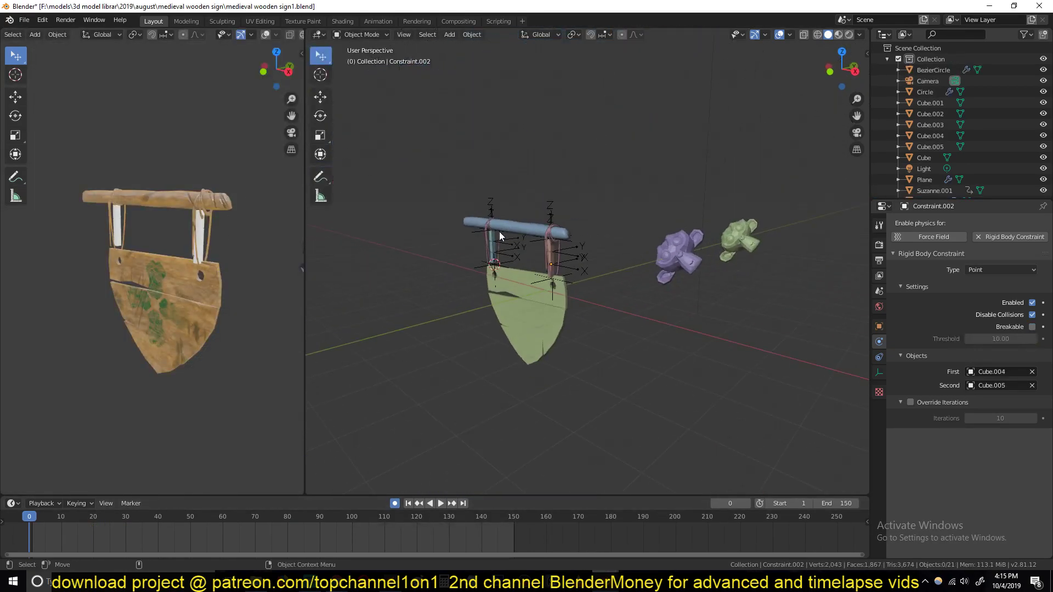
scroll(500, 234, "up", 4)
key("space")
key("Escape")
key("space")
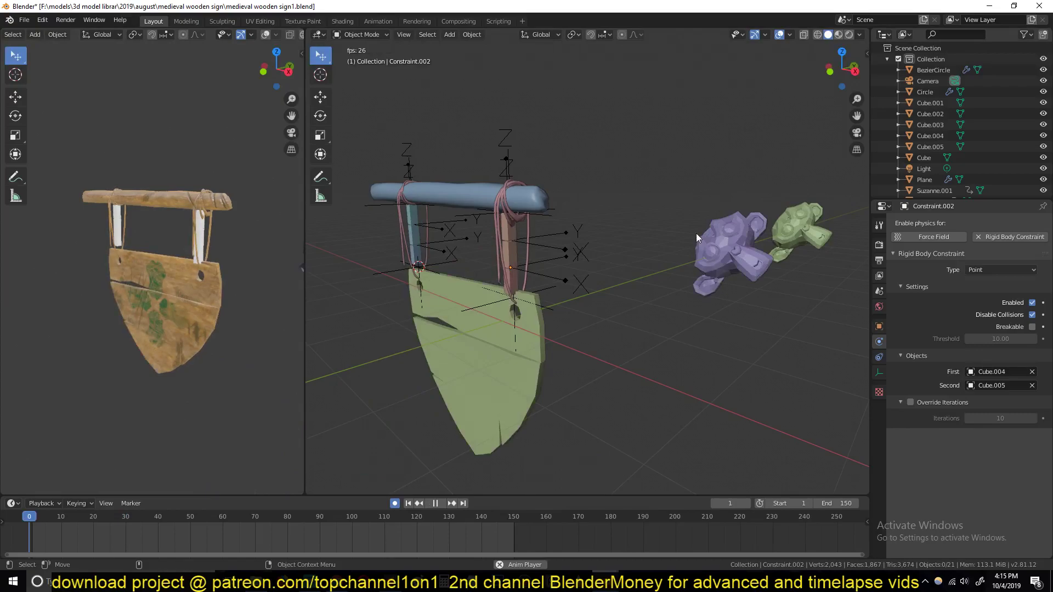
Step: Pause the sign simulation at frame 26, then play on to frame 55 to examine how the monkeys hit the sign
key("space")
left_click(545, 280)
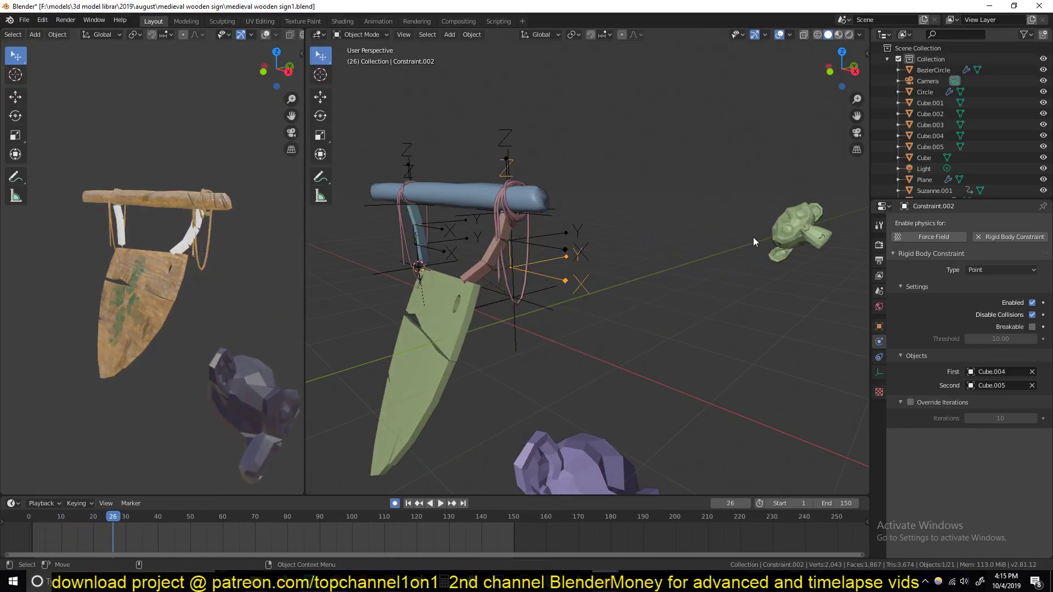
left_click(756, 242)
key("space")
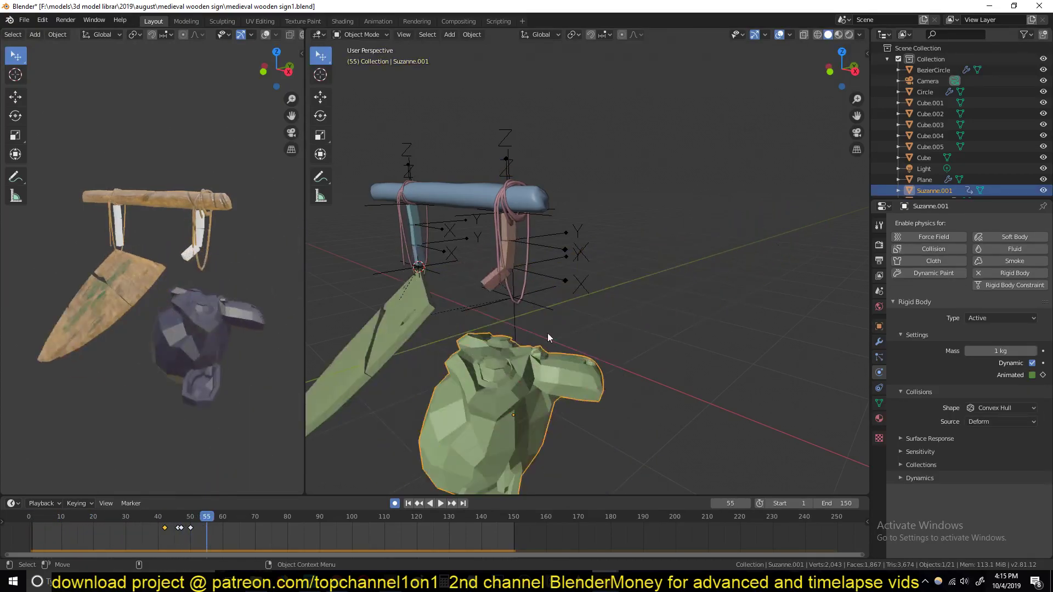
middle_click_drag(493, 342, 546, 298)
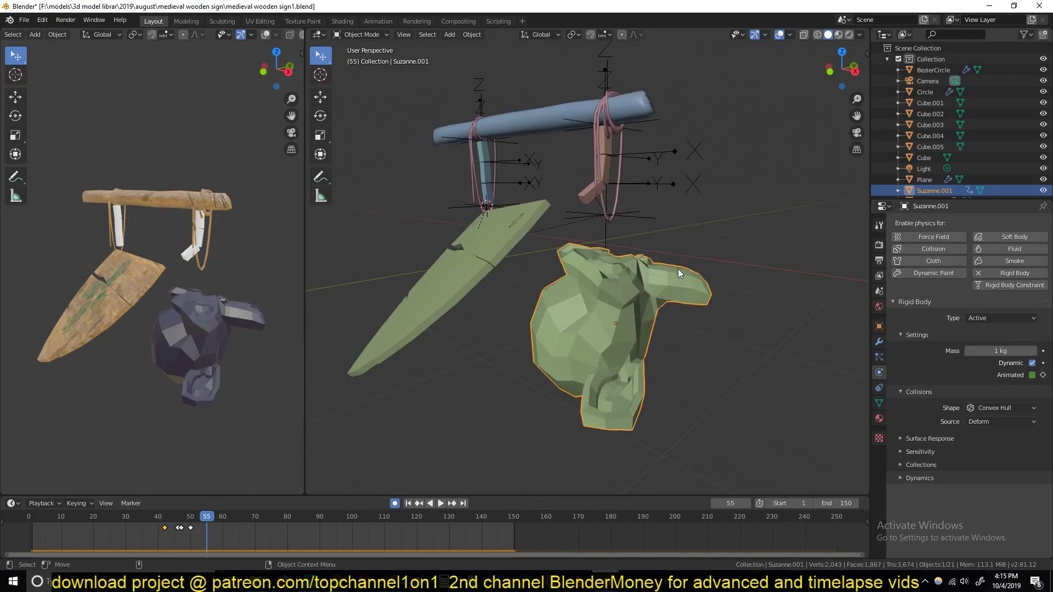
Step: Select the constraint joining Cube.005 and Plane to inspect its breakable setting, and play the simulation on from frame 55
left_click(575, 222)
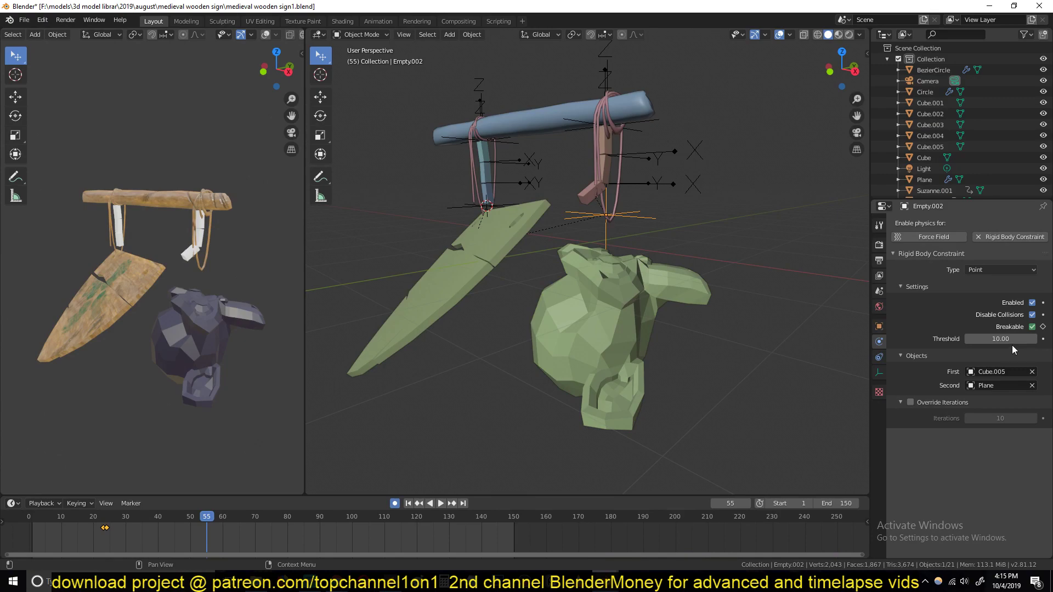
key("space")
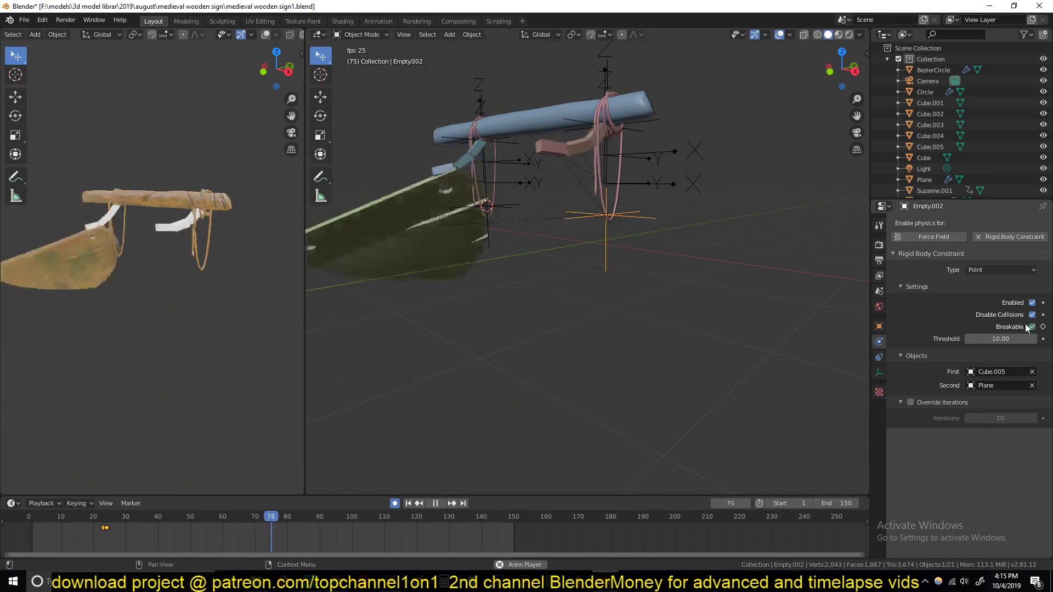
scroll(685, 320, "down", 4)
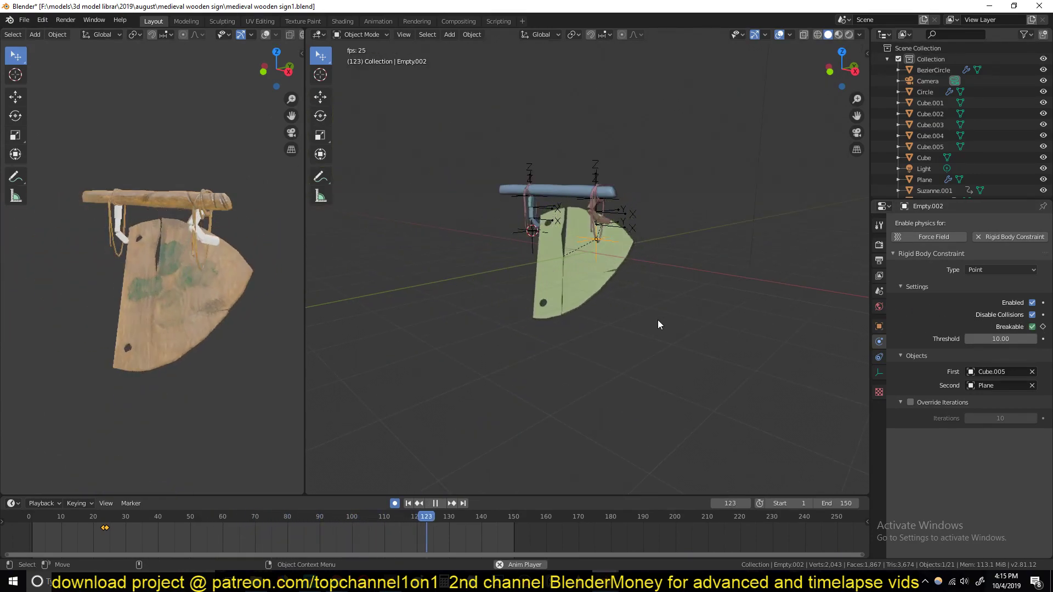
key("Escape")
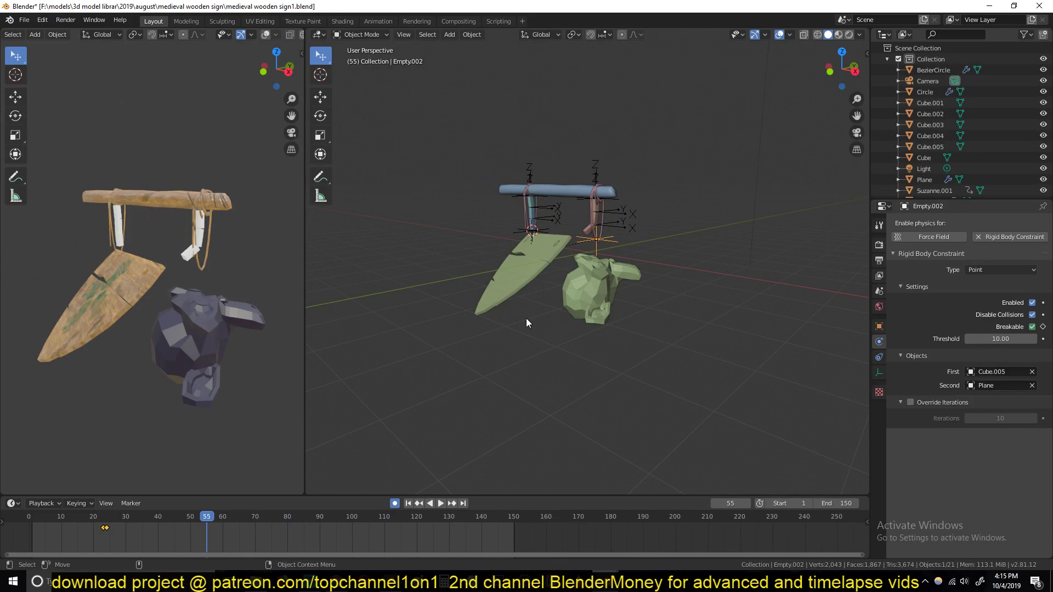
Step: Replay the sign simulation from frame 0, then select the sign board in a closer view to inspect its rigid body settings
left_click(30, 519)
key("space")
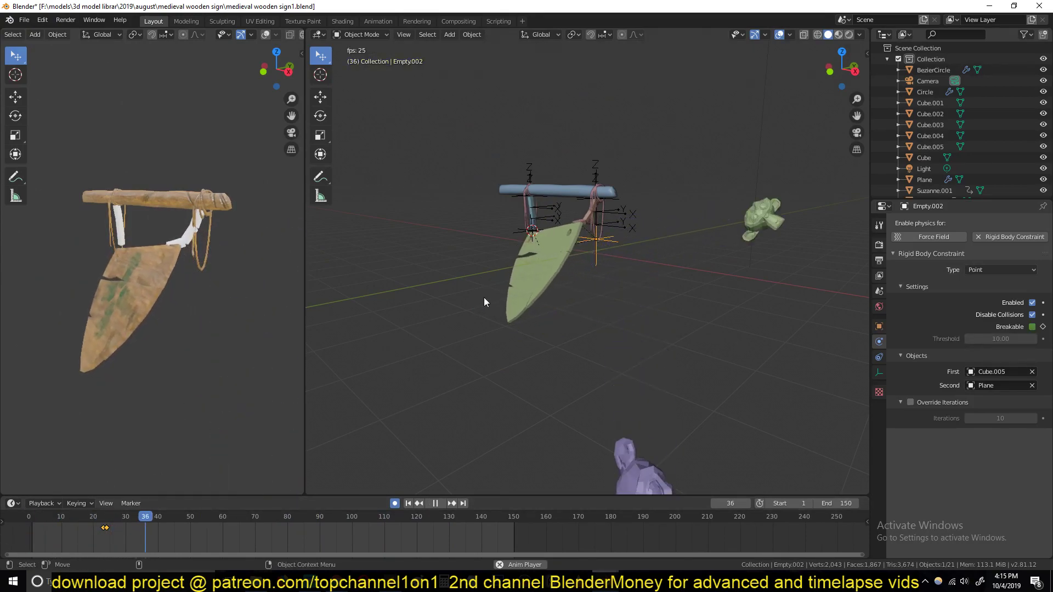
key("Escape")
scroll(600, 281, "up", 6)
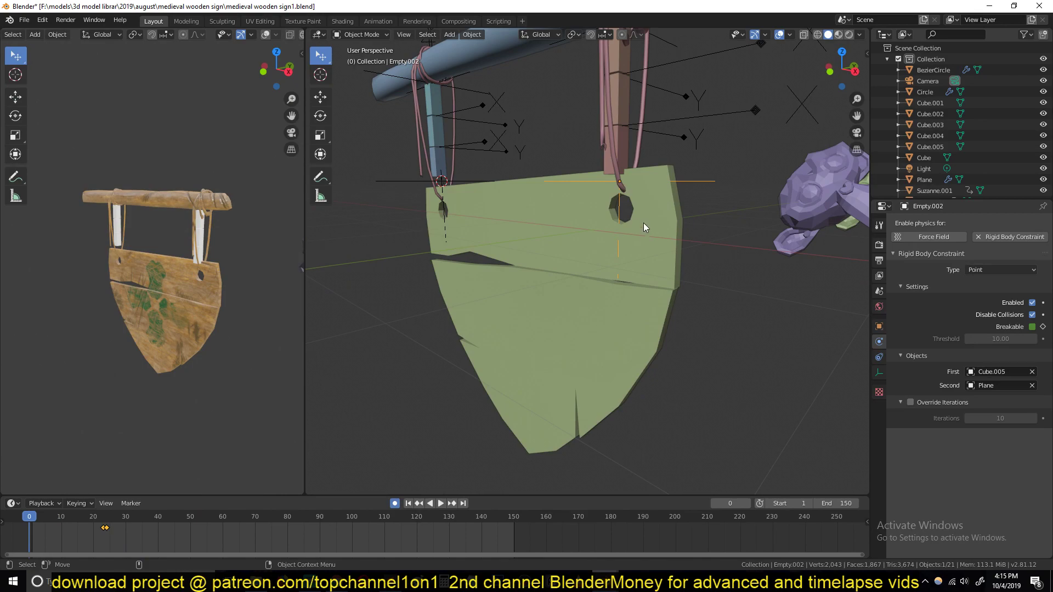
left_click(640, 209)
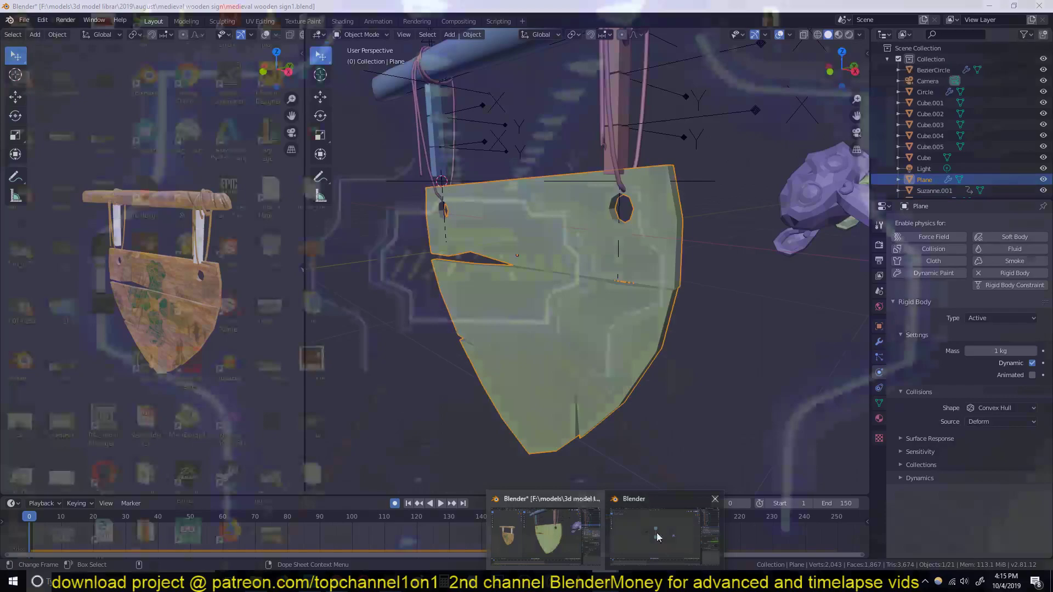
Step: Switch back to the cube chain scene, view it from the right side, and inspect the lower and upper cubes' rigid body settings
left_click(644, 538)
scroll(518, 232, "up", 4)
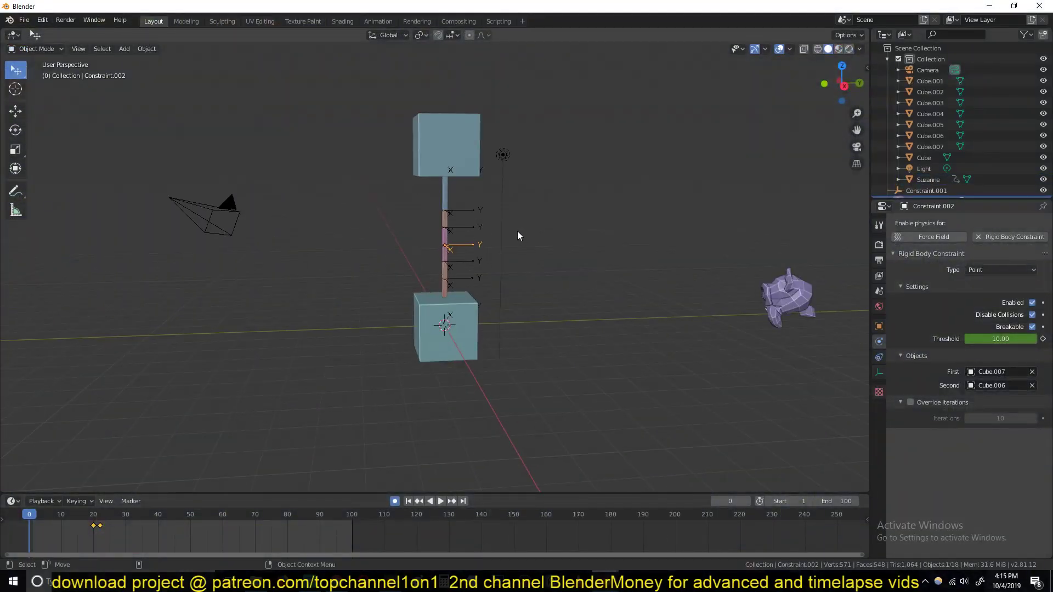
key("KP_1")
scroll(456, 227, "up", 4)
key("KP_3")
scroll(457, 227, "down", 1)
middle_click_drag(456, 227, 436, 318, "shift")
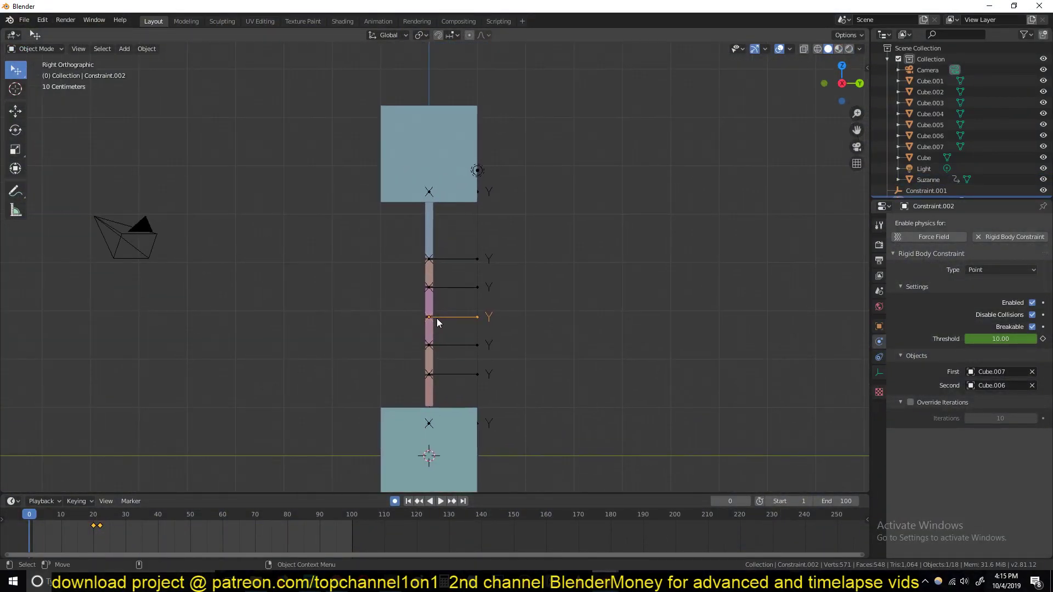
left_click(427, 151)
left_click(451, 444)
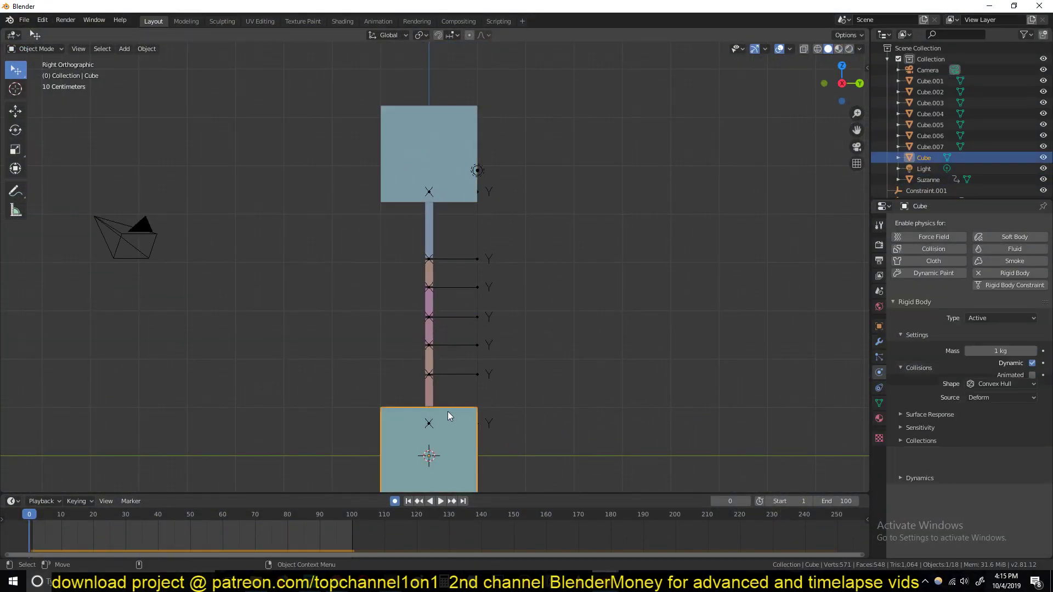
left_click(449, 133)
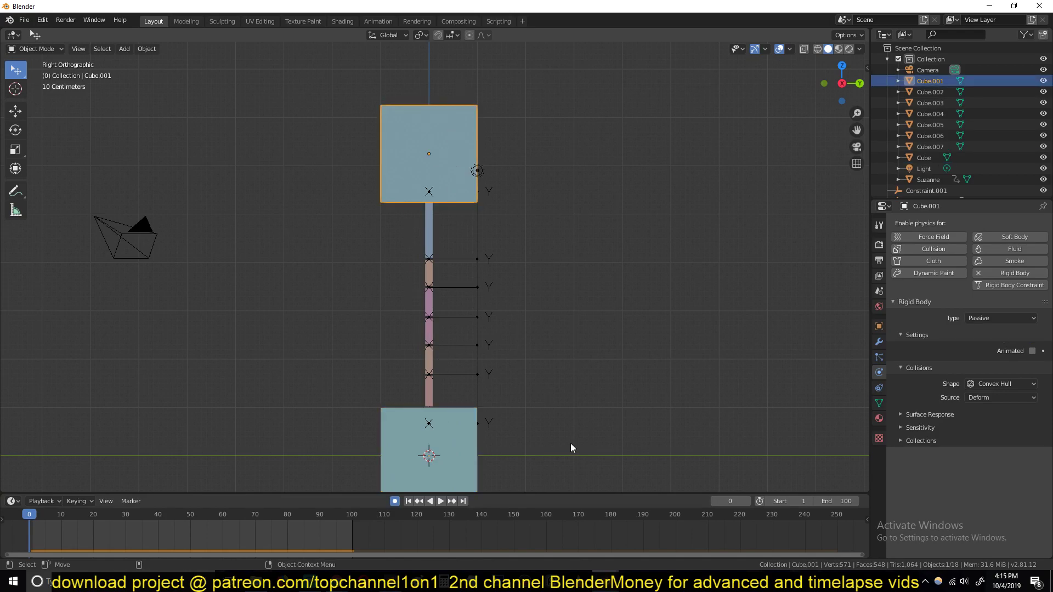
Step: Turn off automatic keyframing and stretch the upper cube along the Y axis to about 5.5 times its width
mouse_move(606, 583)
left_click(429, 186)
left_click(443, 165)
key("s")
key("x")
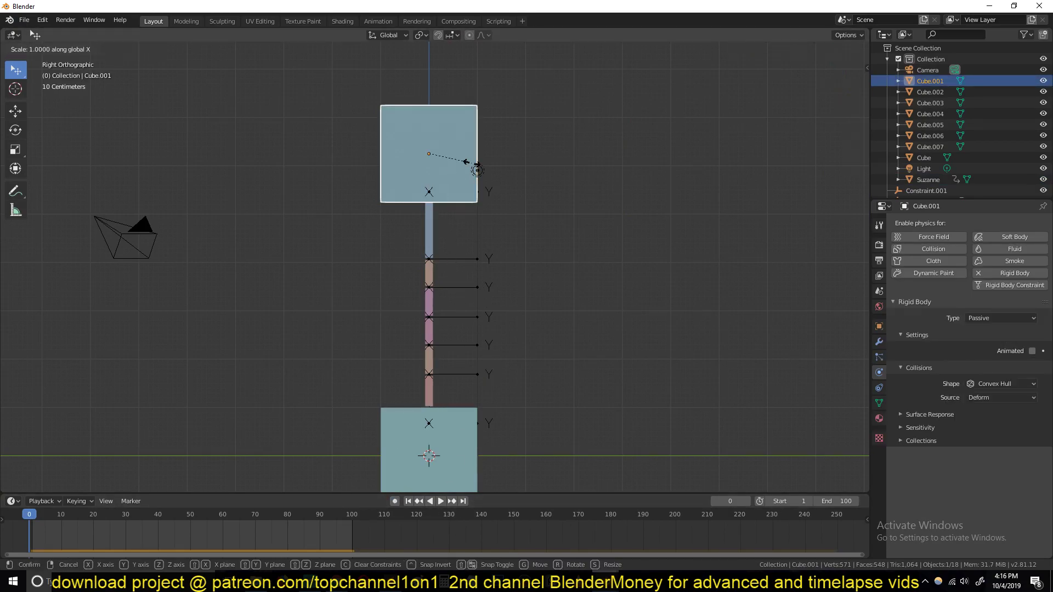
key("y")
left_click(675, 170)
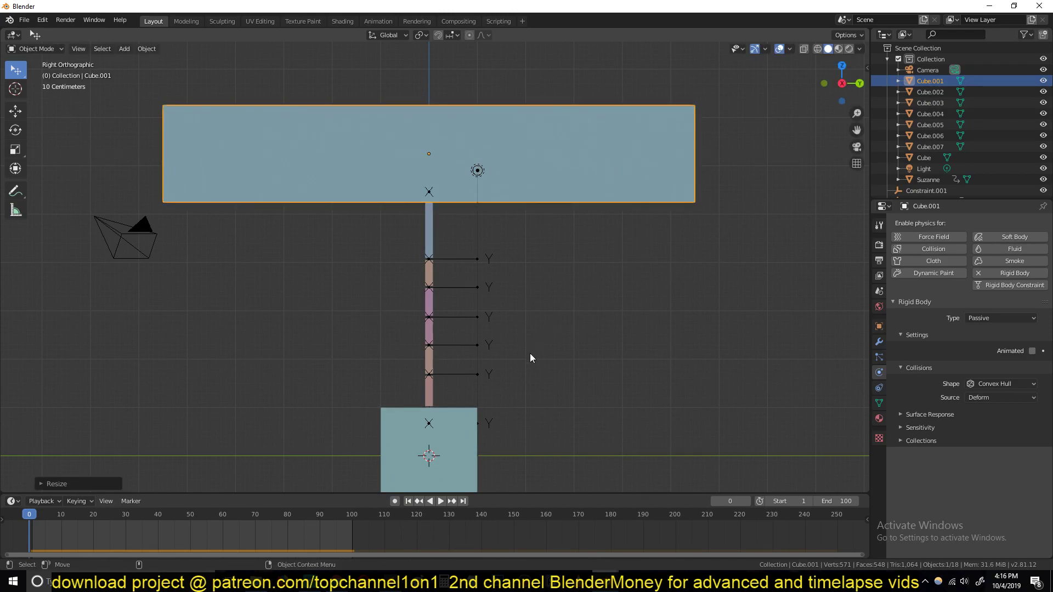
Step: Stretch the lower cube along the Y axis to about 3.6 times its width, and deselect it
left_click_drag(481, 429, 477, 437)
left_click(476, 438)
key("s")
key("y")
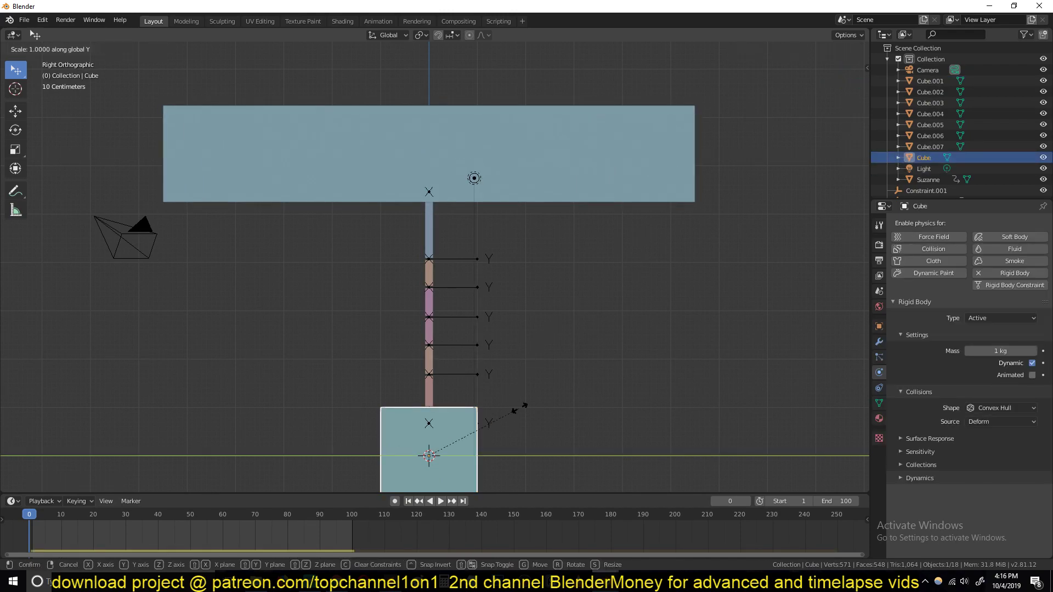
left_click(799, 369)
left_click(588, 334)
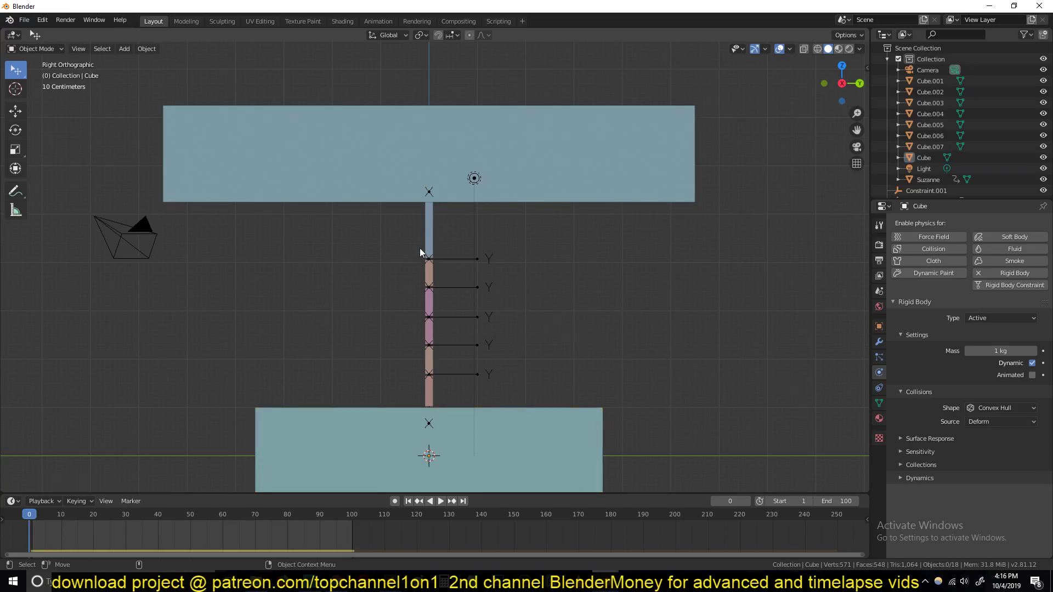
Step: In wireframe display, select the bar segments and constraints without the two wide blocks, and move them about 3.1 m along negative Y
key("shift+z")
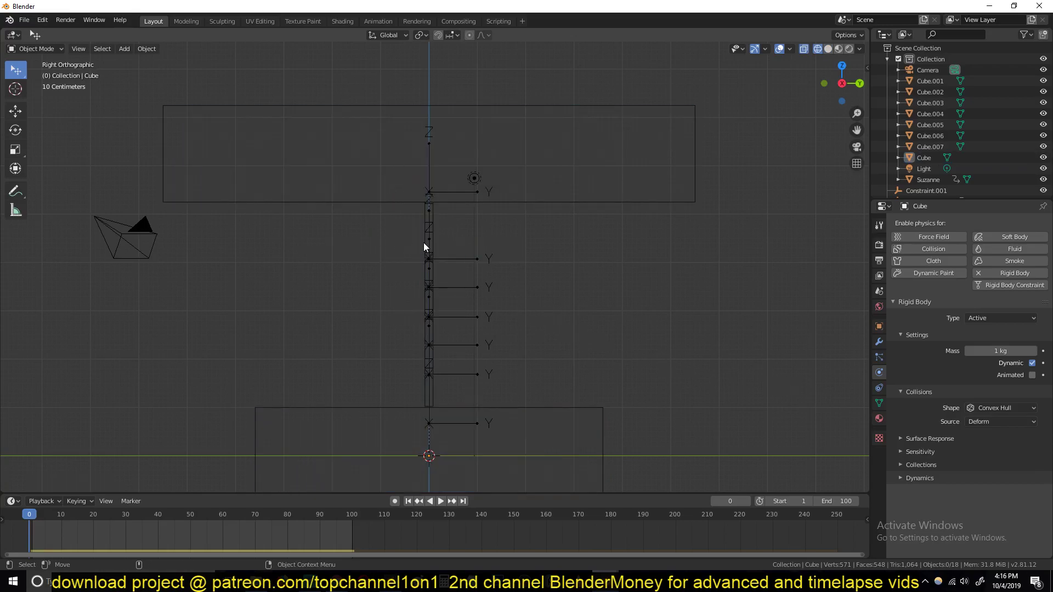
left_click_drag(408, 139, 467, 445)
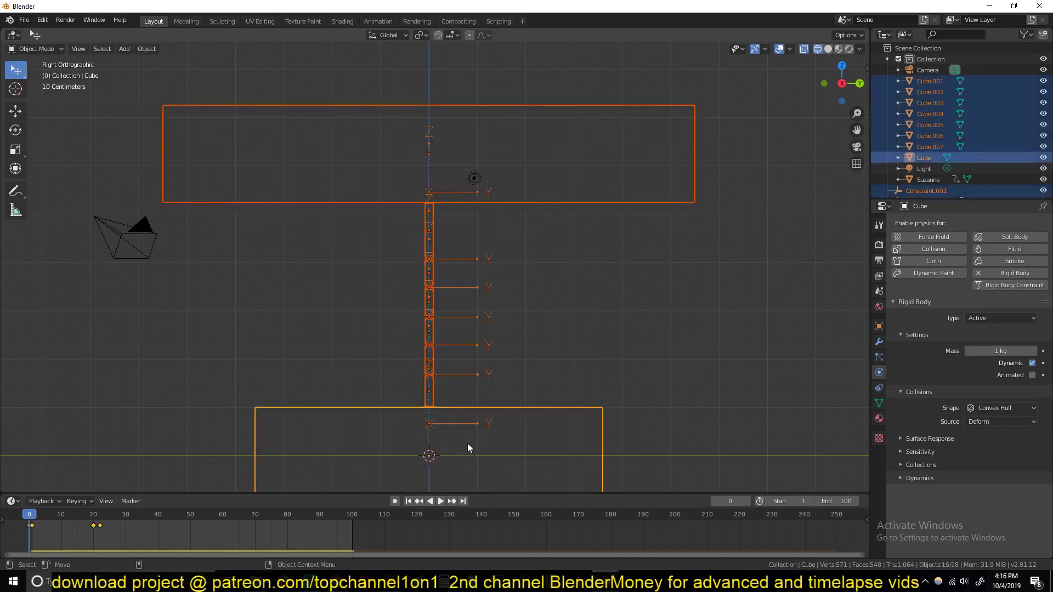
left_click(576, 420, "shift")
left_click(627, 200, "shift")
left_click(627, 200, "shift")
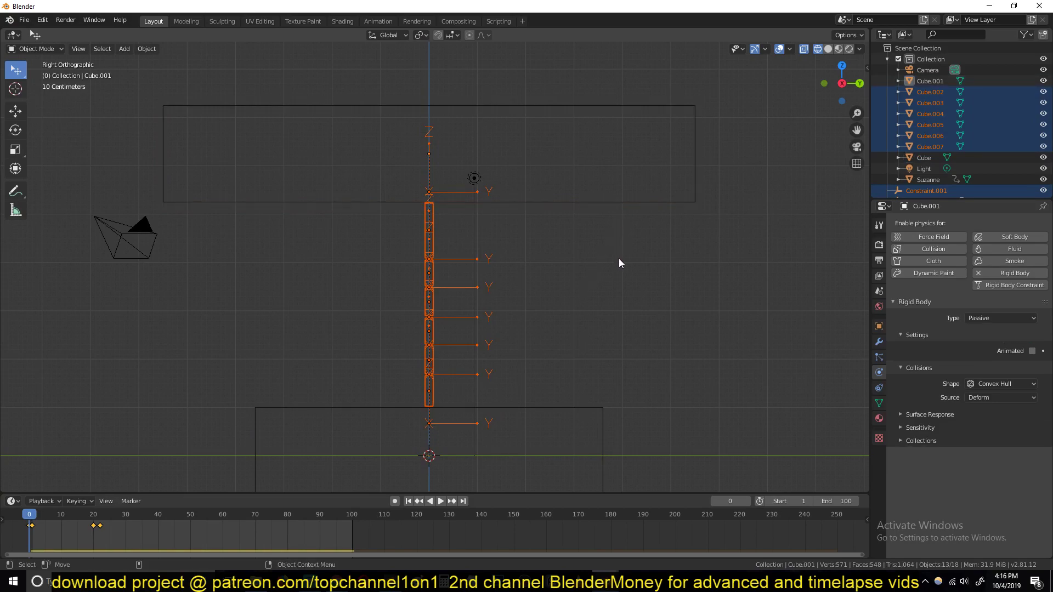
key("g")
key("x")
key("y")
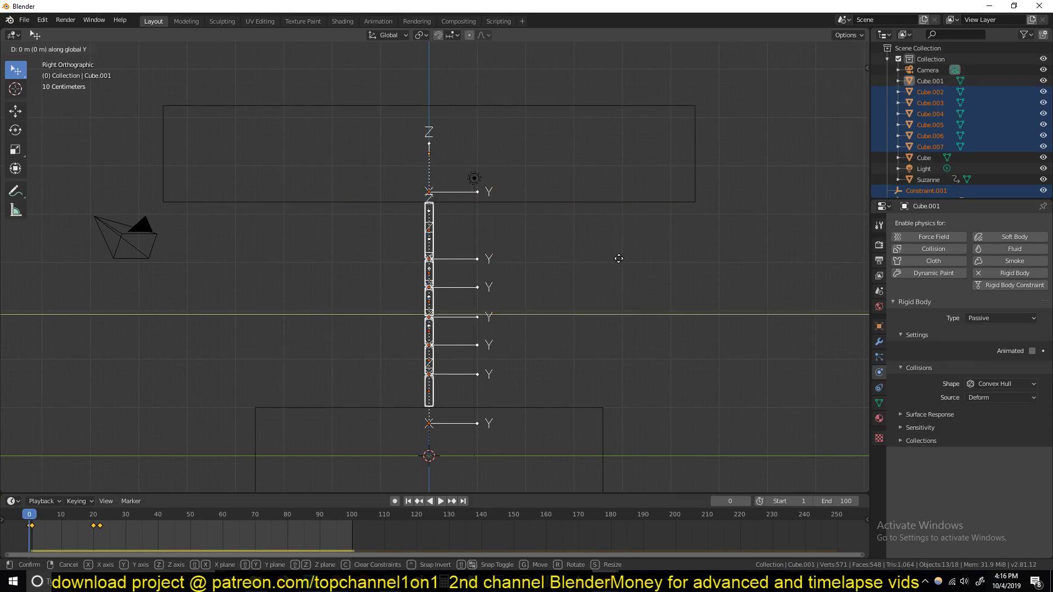
left_click(466, 273)
Step: Duplicate the bar chain with its constraints and place the copy about 6.1 m along positive Y
key("shift+d")
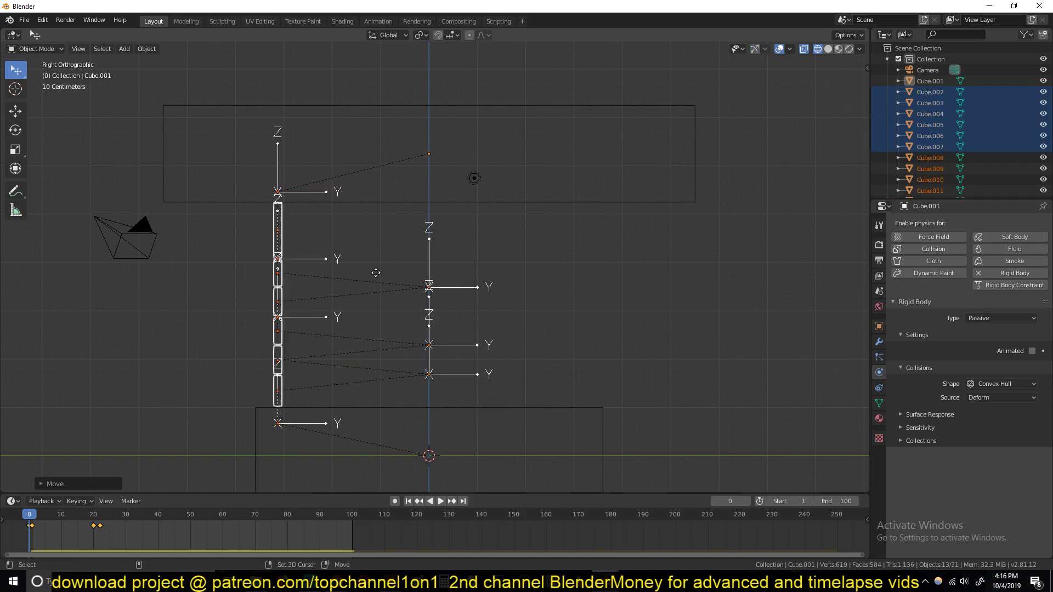
key("y")
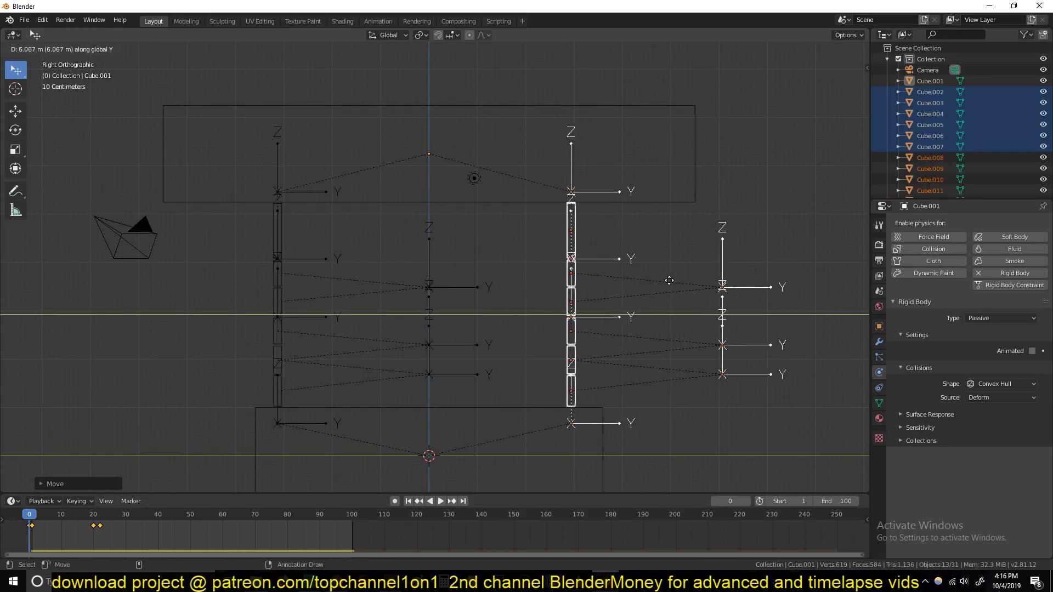
left_click(673, 283)
middle_click_drag(475, 371, 423, 370)
scroll(423, 370, "up", 3)
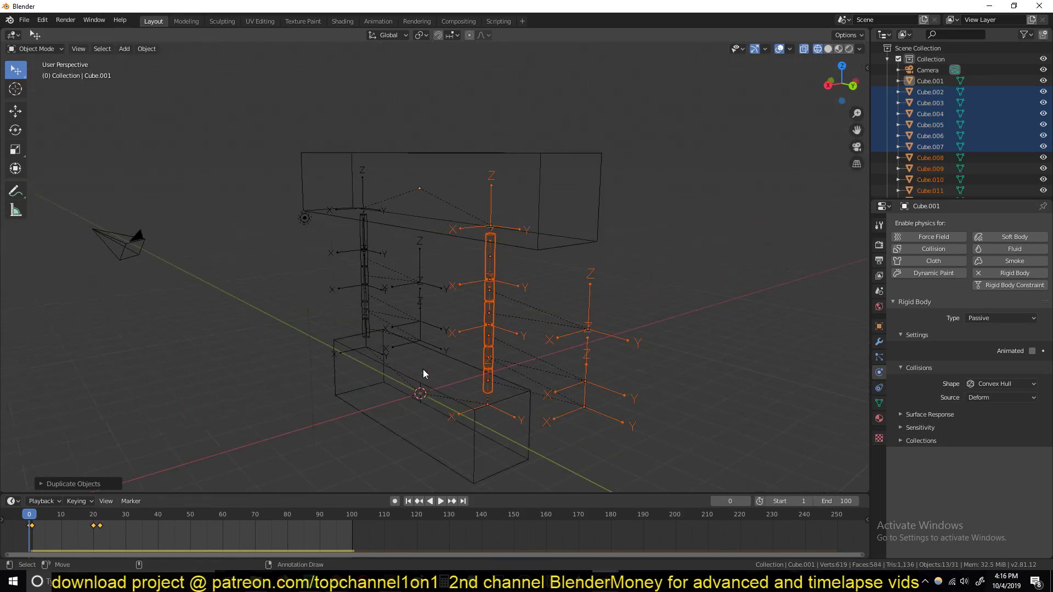
scroll(447, 373, "down", 1)
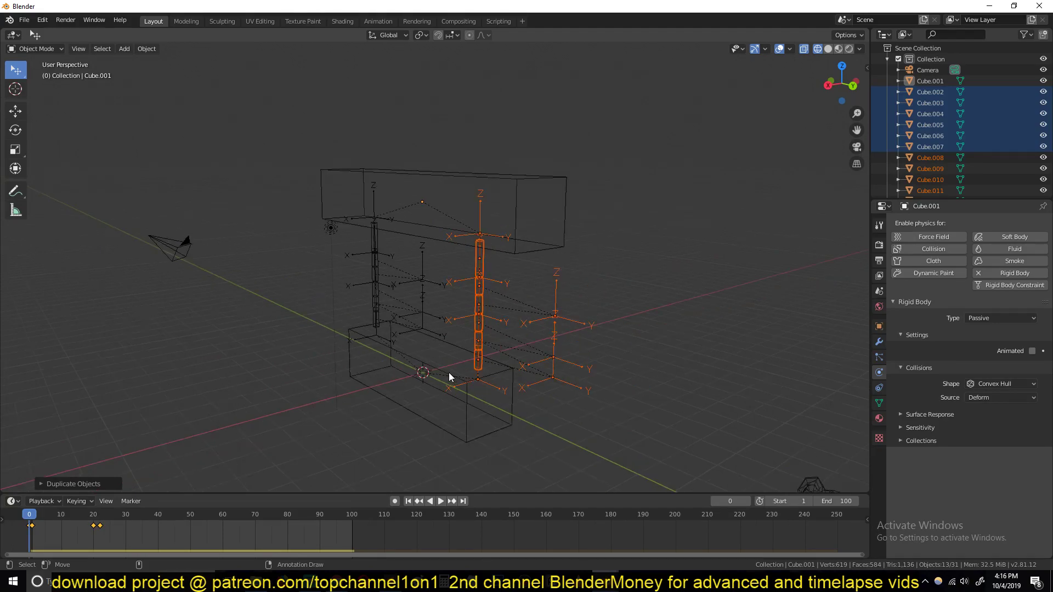
Step: In solid display, select the copied chain's three offset point constraints and move them about 3.1 m along negative Y onto its bars
key("alt+a")
key("shift+z")
middle_click_drag(627, 362, 640, 357)
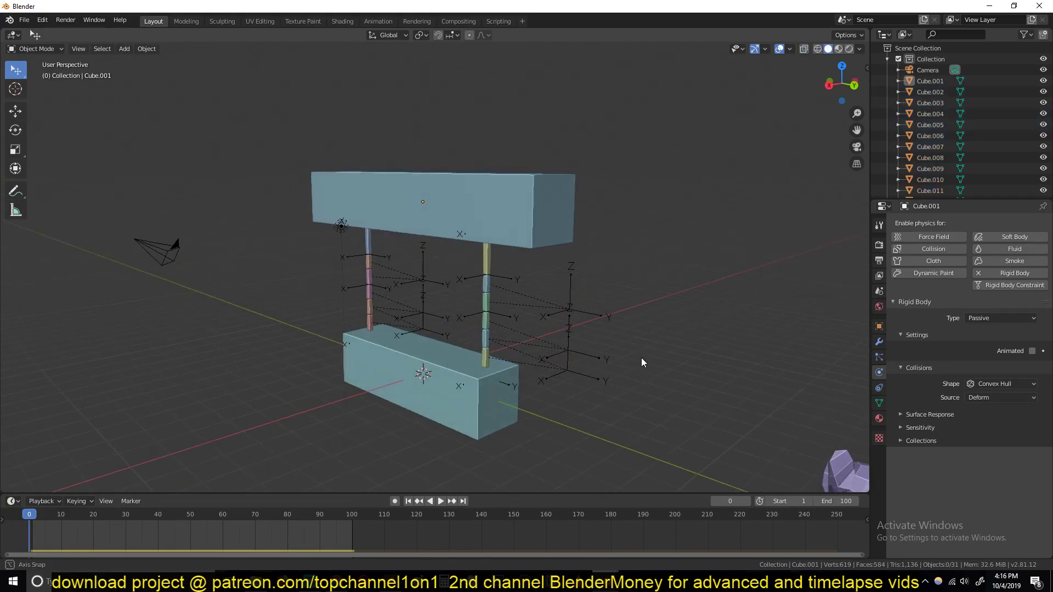
left_click(575, 311)
left_click(572, 354, "shift")
left_click(570, 371, "shift")
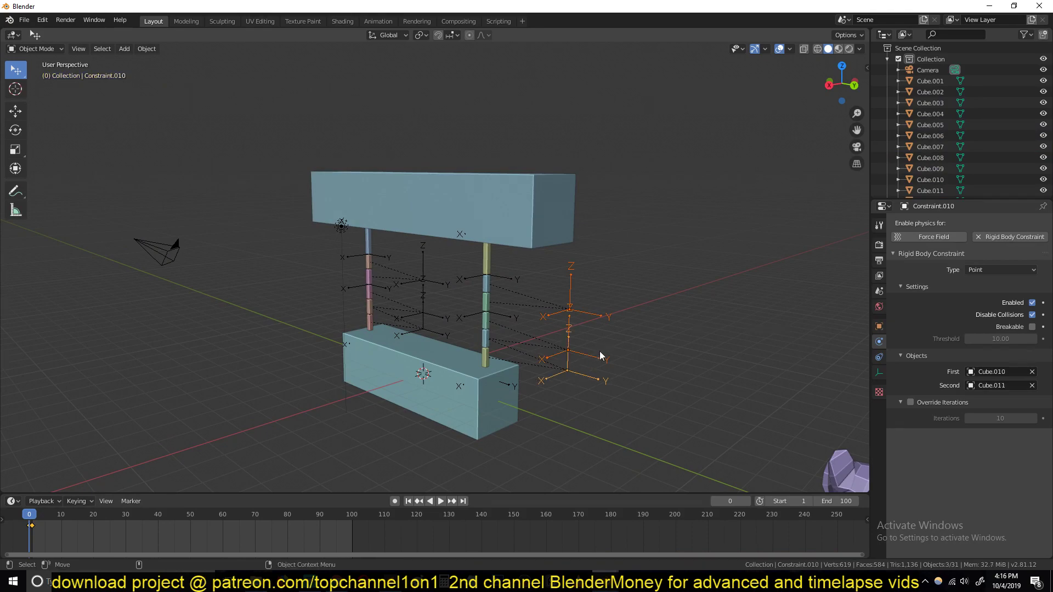
key("g")
key("y")
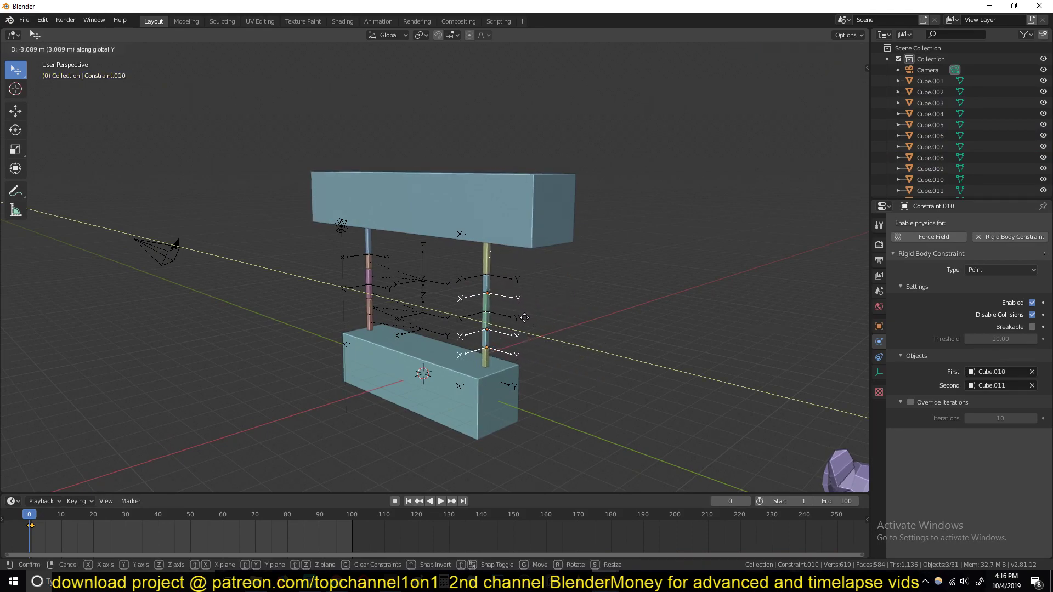
left_click(524, 318)
Step: Select the original chain's three point constraints midway between the bars and move them about 3.2 m along negative Y onto that chain
middle_click_drag(443, 304, 465, 300)
left_click(434, 291)
left_click(432, 331, "shift")
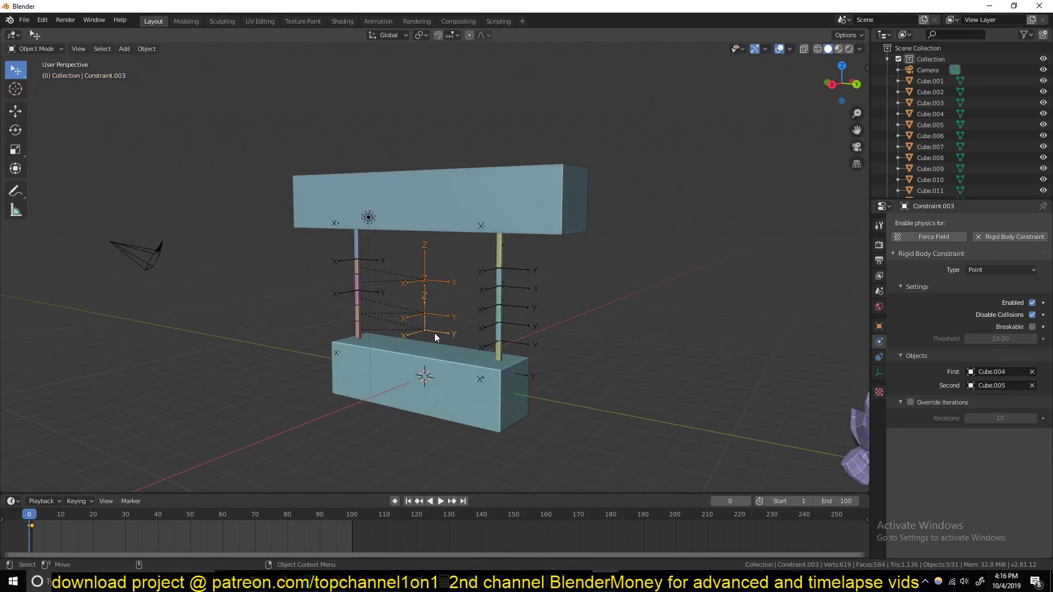
key("g")
key("y")
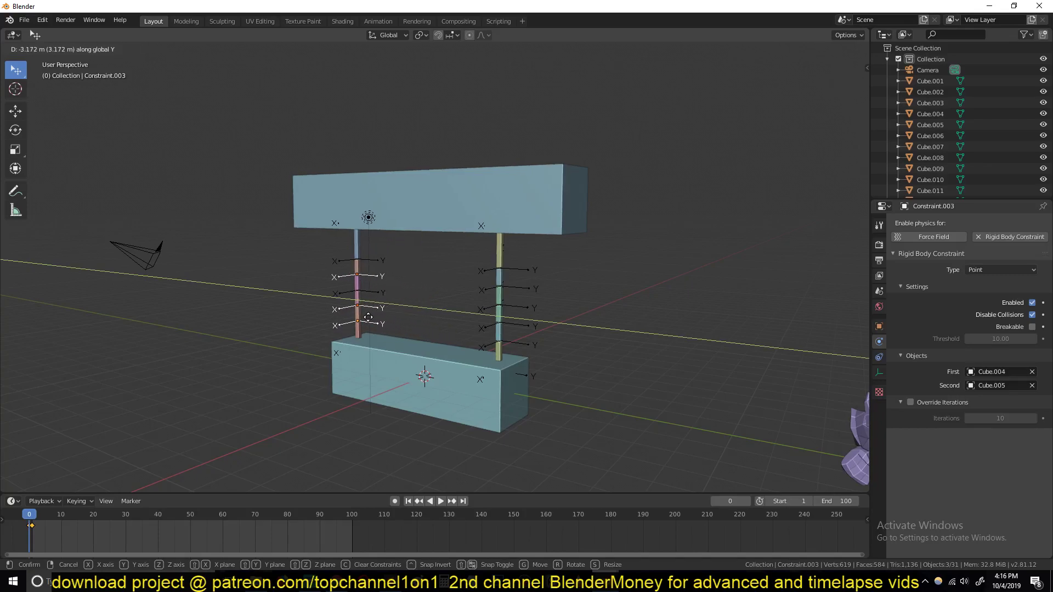
right_click(369, 317)
Step: Play the simulation repeatedly and examine how the repositioned constraints and bar segments behave
key("space")
key("Escape")
scroll(540, 319, "up", 2)
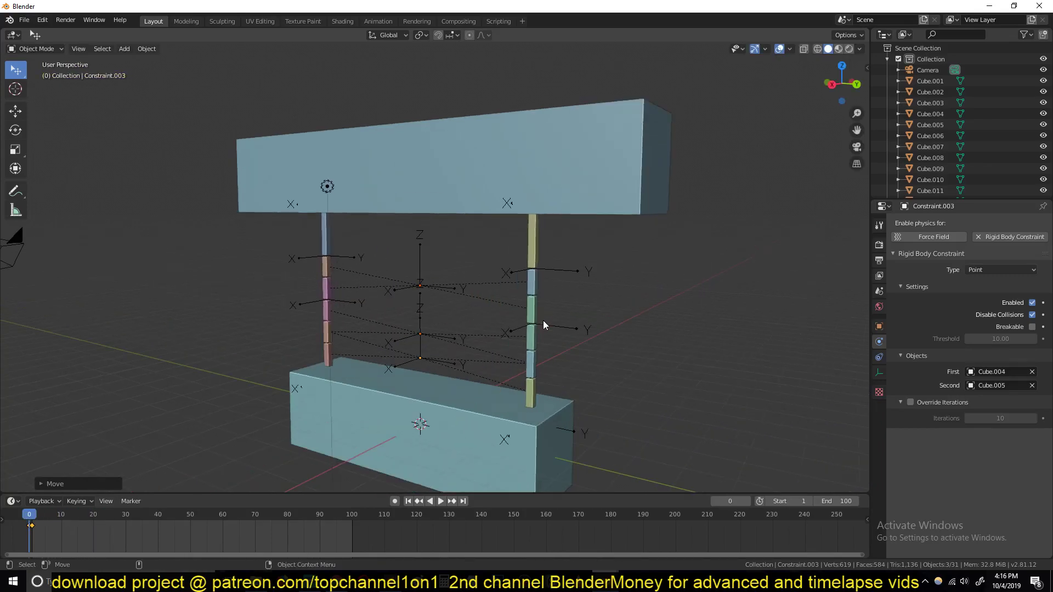
key("space")
key("Escape")
key("space")
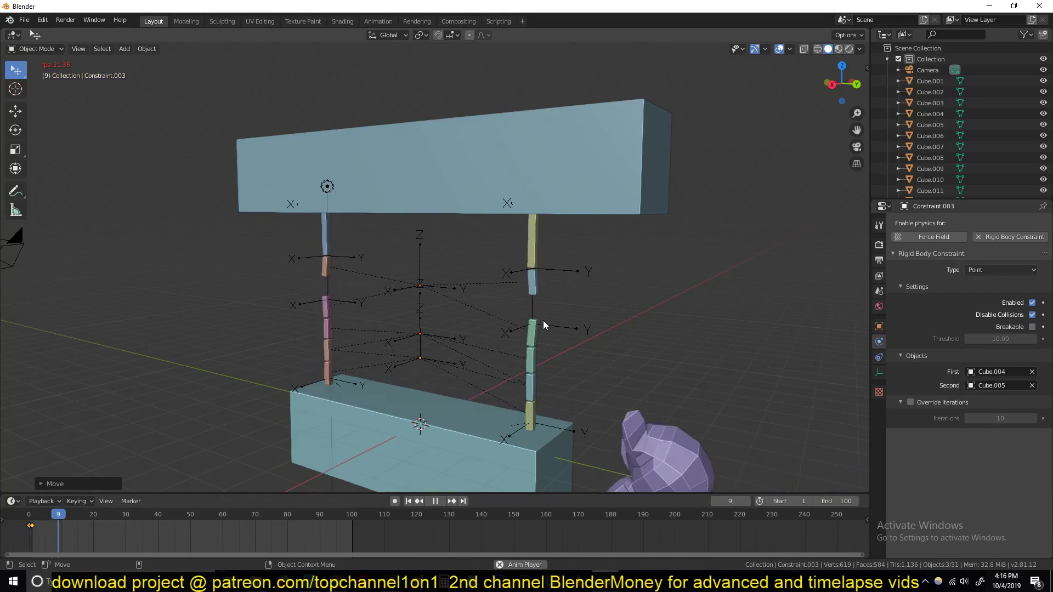
key("Escape")
scroll(600, 323, "up", 3)
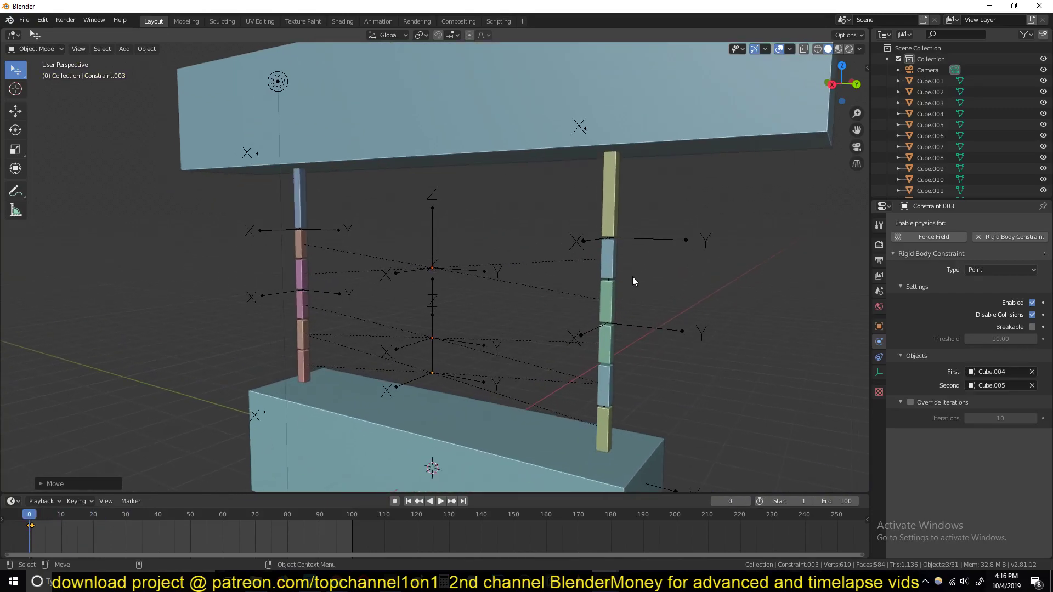
left_click(454, 278)
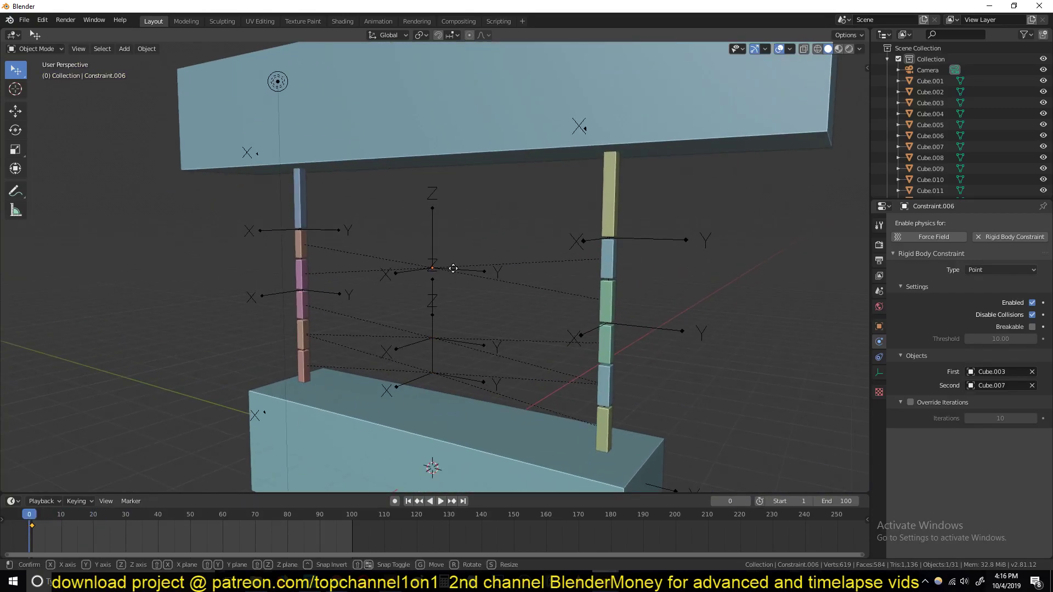
middle_click_drag(430, 213, 423, 300)
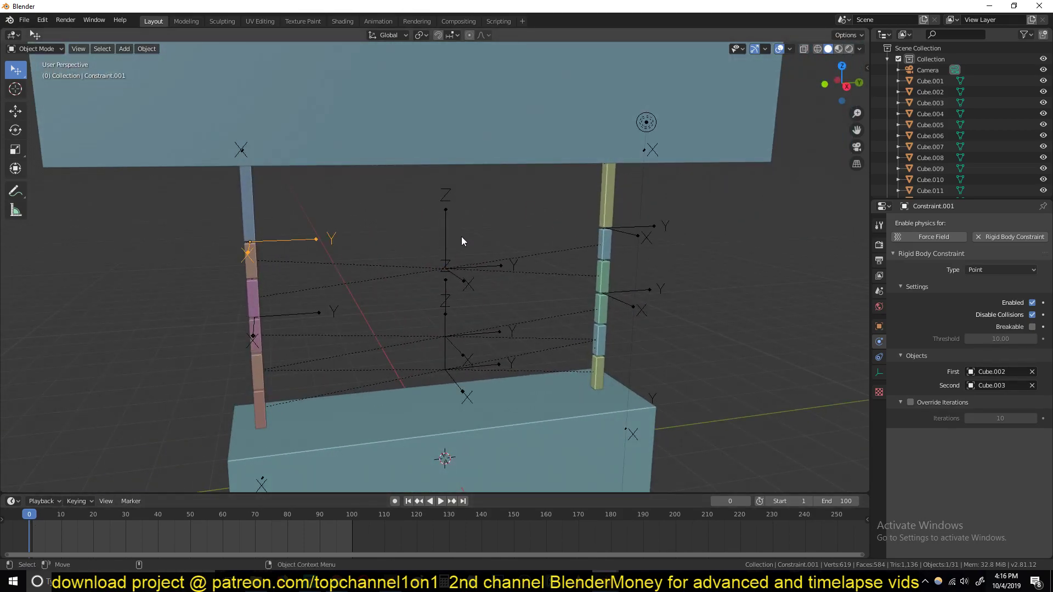
key("shift+g")
left_click(447, 242)
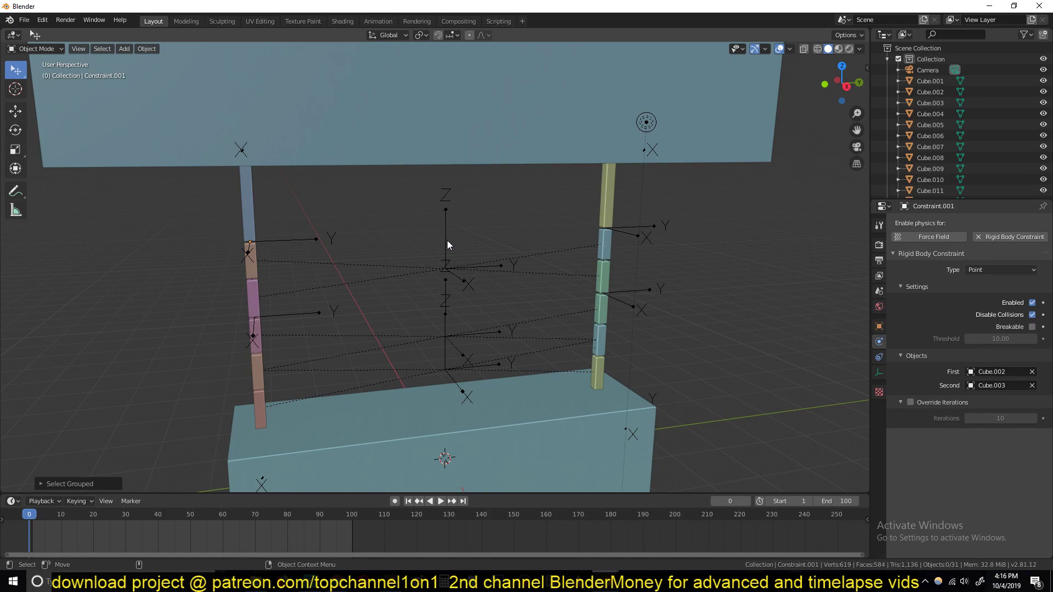
Step: Select all objects of the same type as one bar constraint and delete their keyframes
left_click(329, 240)
key("shift+g")
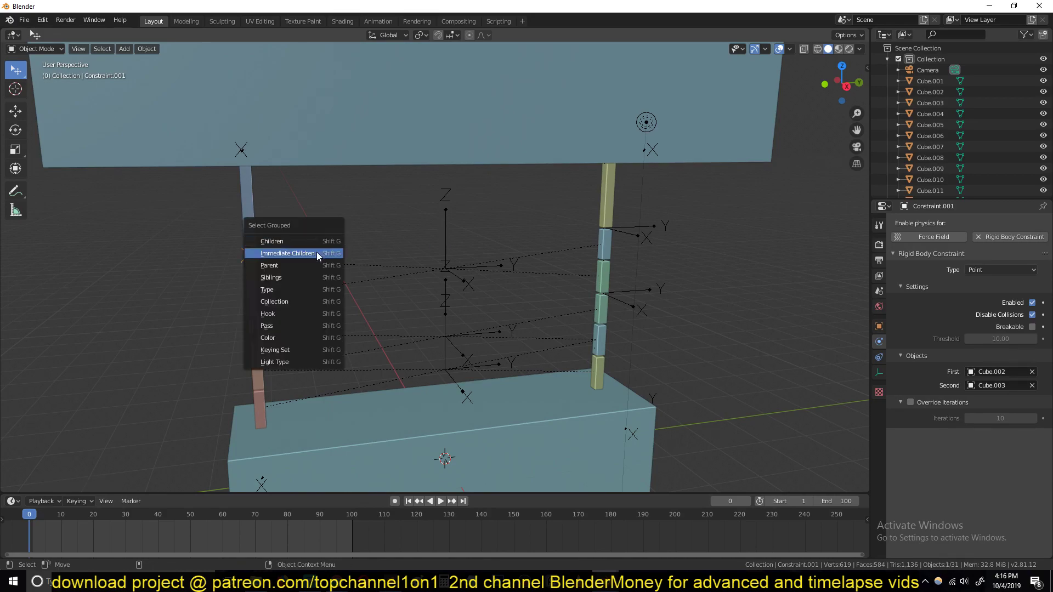
left_click(303, 291)
key("x")
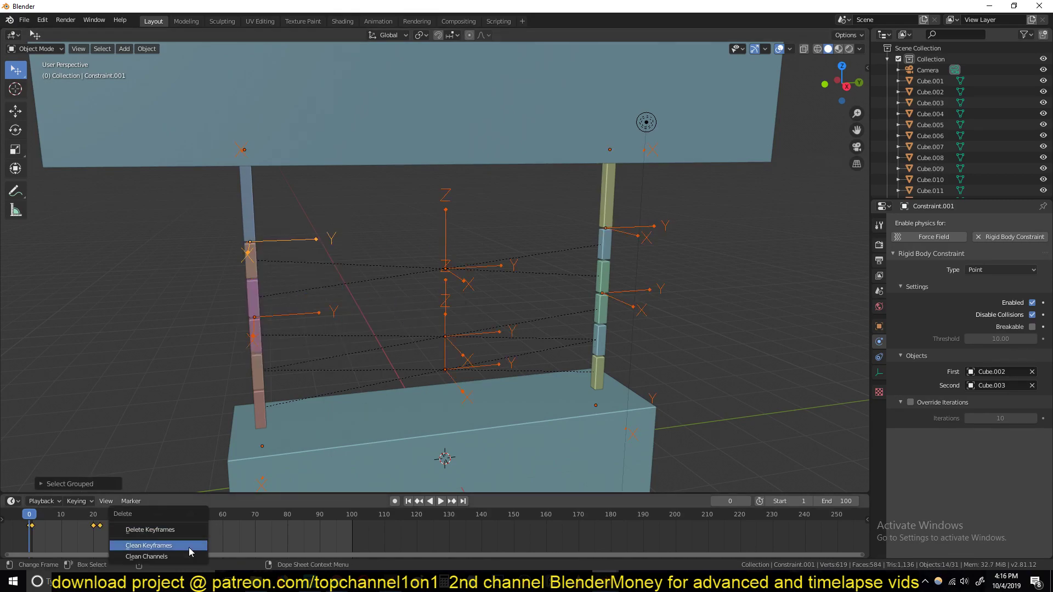
left_click(191, 530)
Step: Play the simulation without the constraint keyframes, examine the two bar chains, and return to the start frame
key("space")
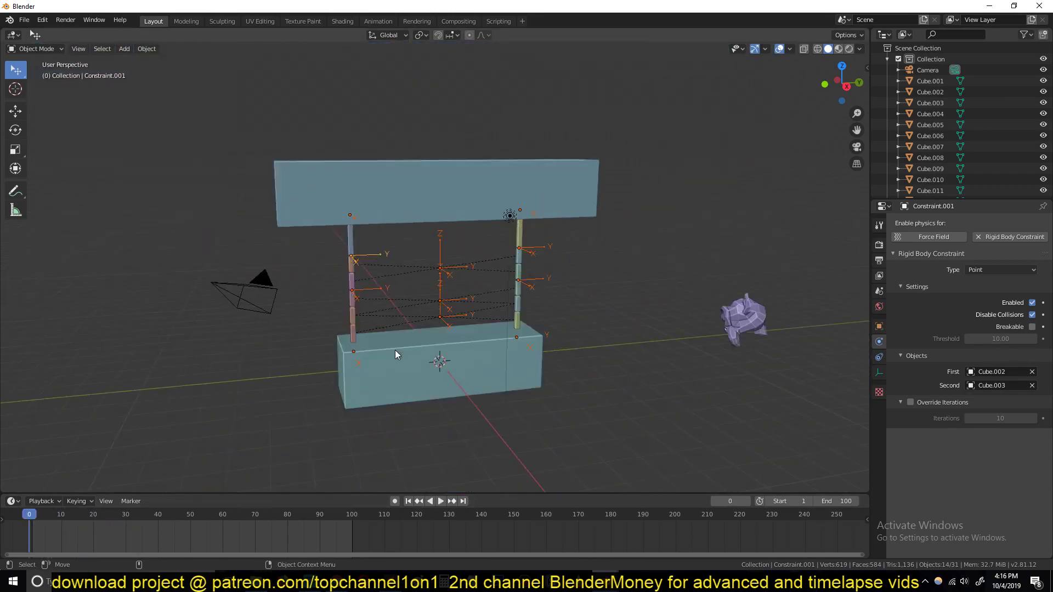
middle_click_drag(395, 350, 344, 345)
key("Escape")
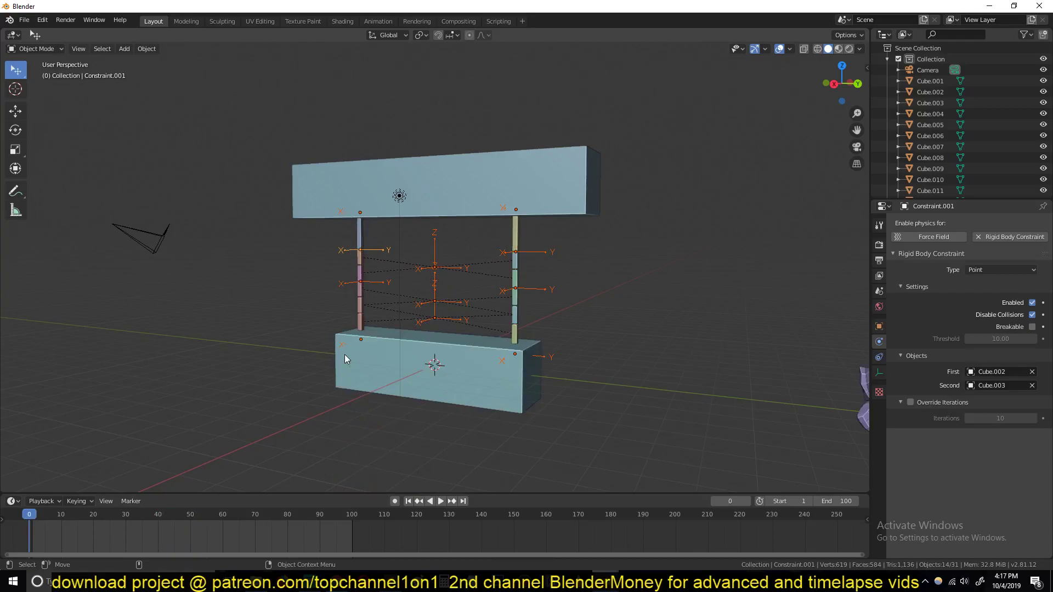
Step: In wireframe right view, move the copied chain's uppermost centred constraint along Y onto the positive-Y bars
scroll(440, 263, "up", 3)
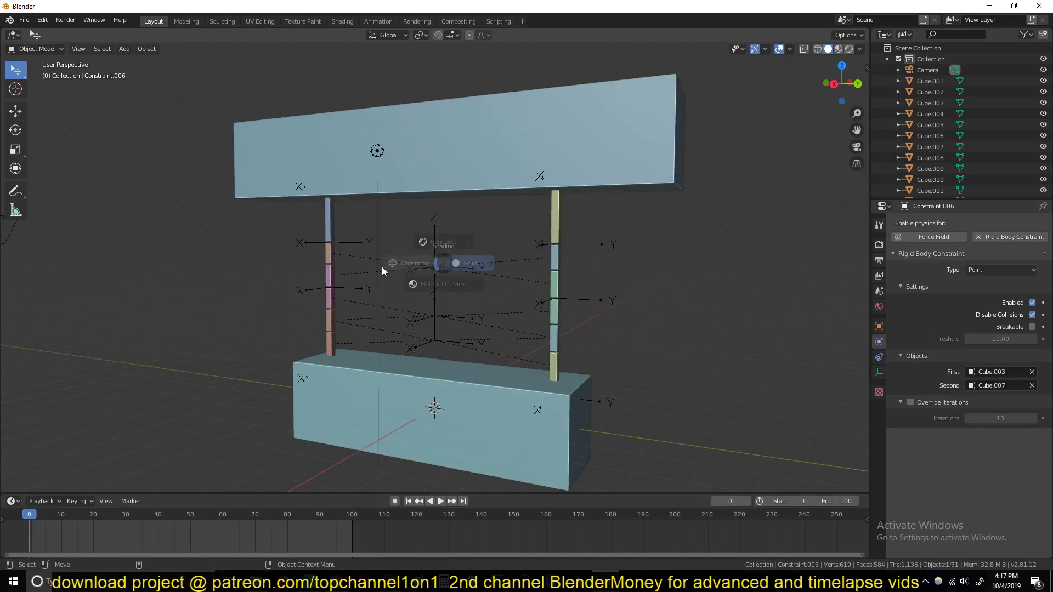
key("shift+z")
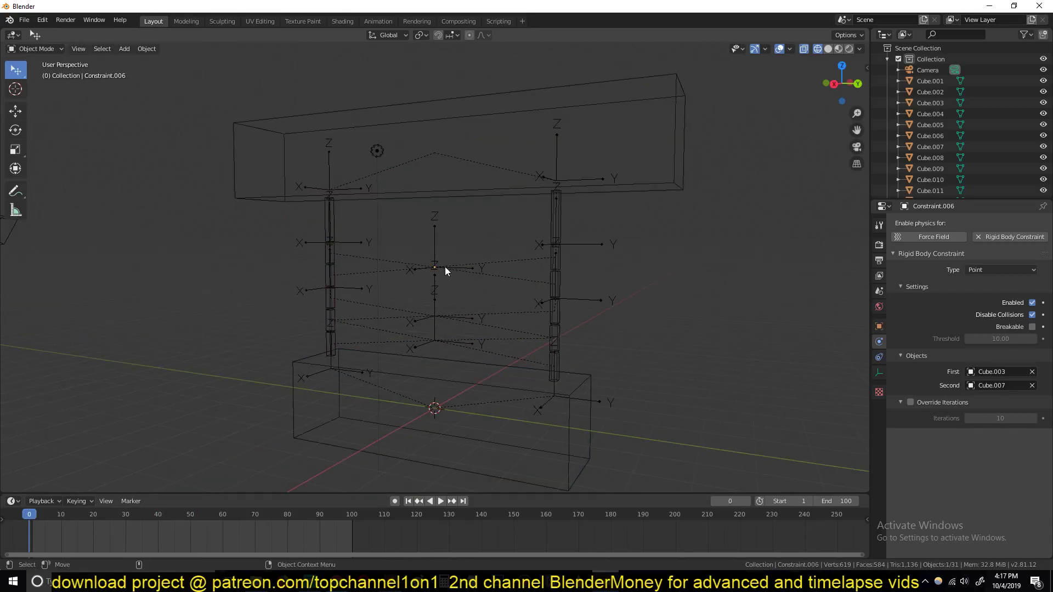
key("b")
left_click_drag(408, 216, 458, 363)
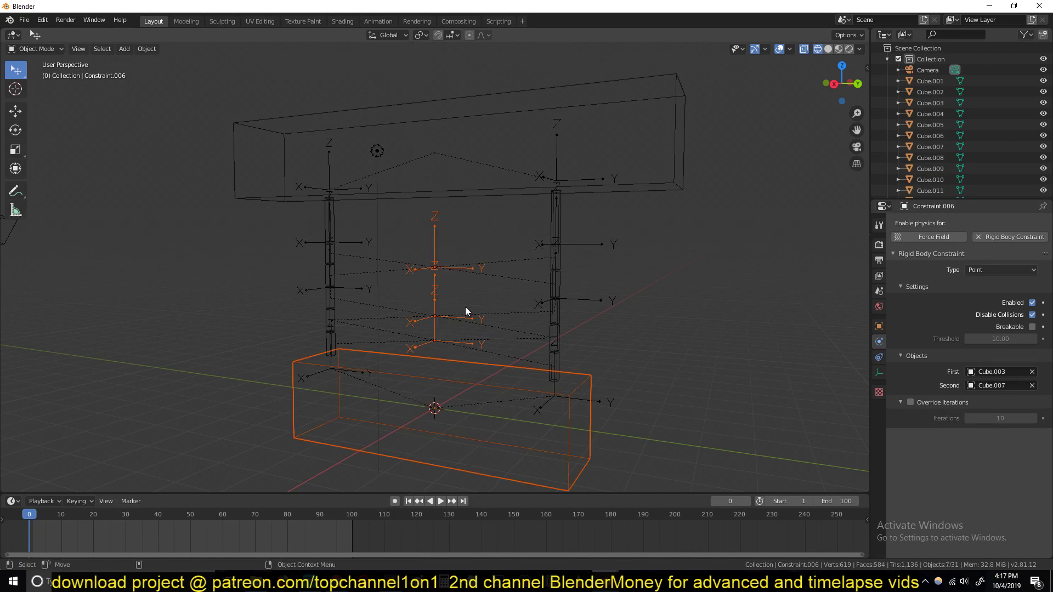
key("KP_1")
key("KP_3")
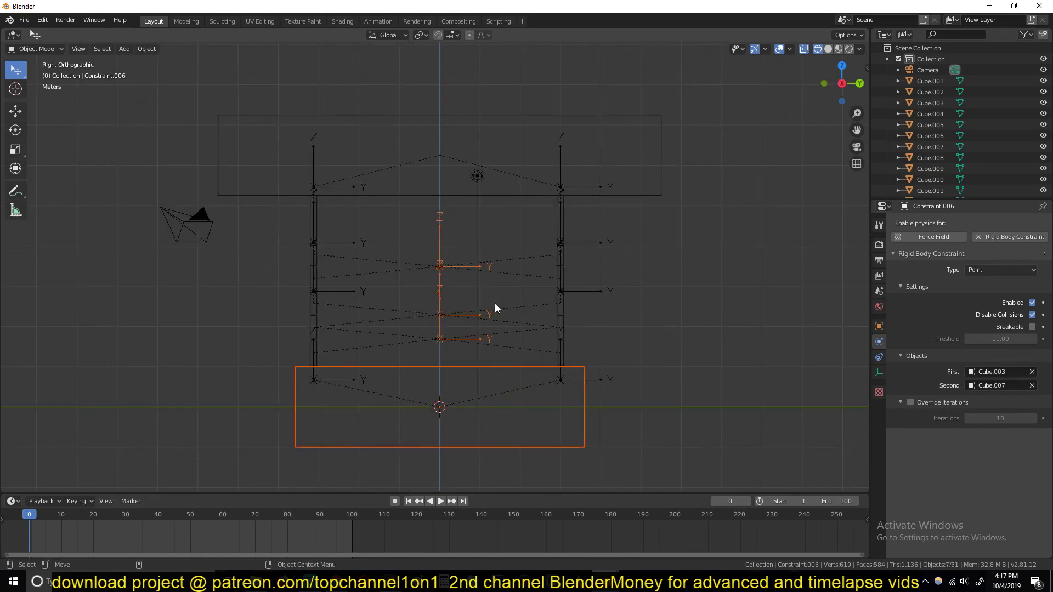
key("alt+a")
left_click(485, 259)
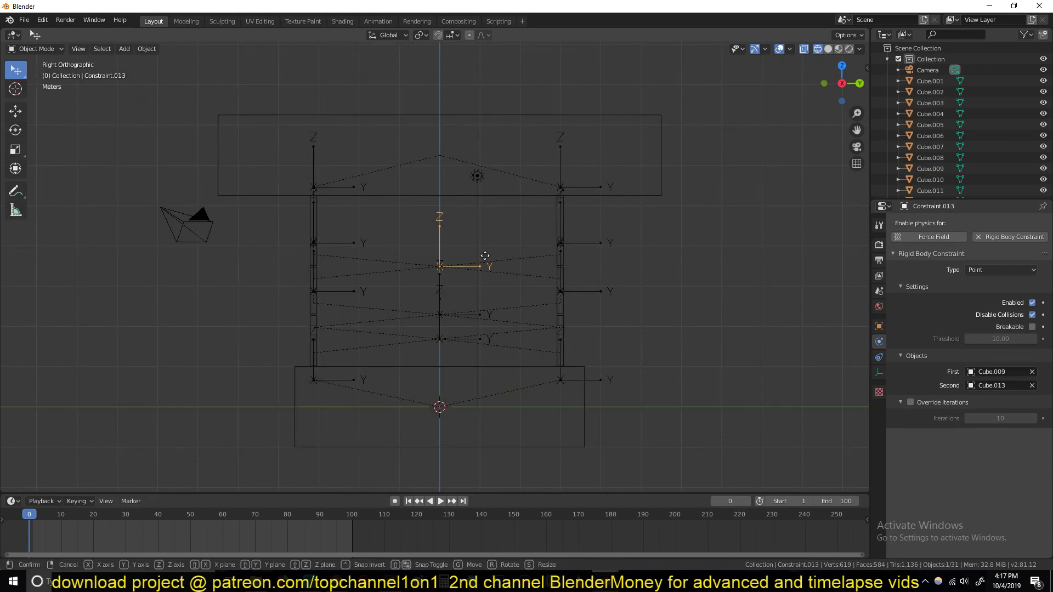
key("g")
key("z")
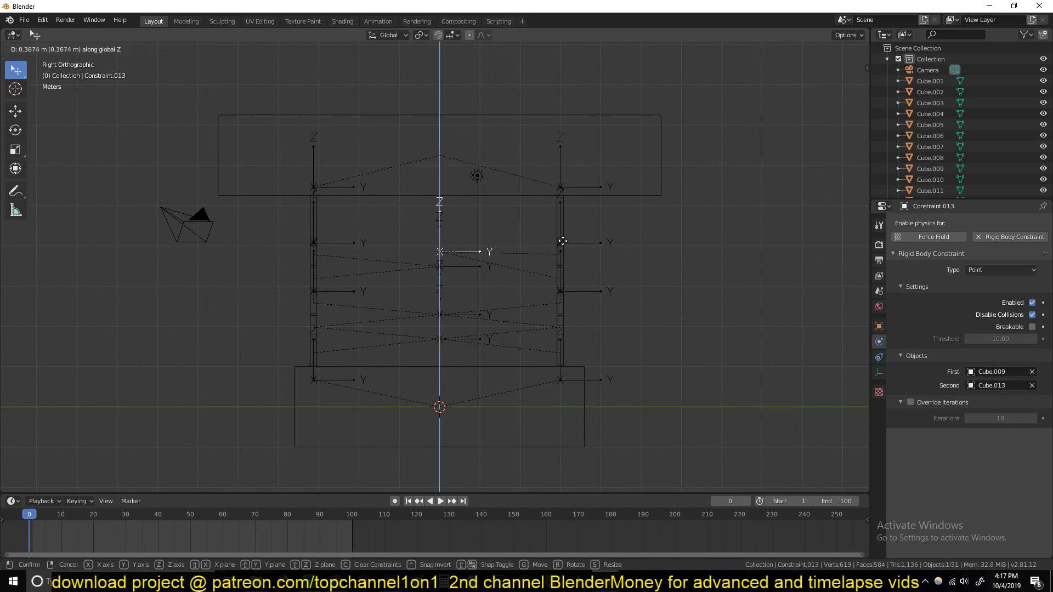
key("y")
left_click(604, 245)
Step: Move the two overlapping constraints at the middle height of the centre line along Y, one onto each bar chain
scroll(555, 294, "up", 3)
key("alt+a")
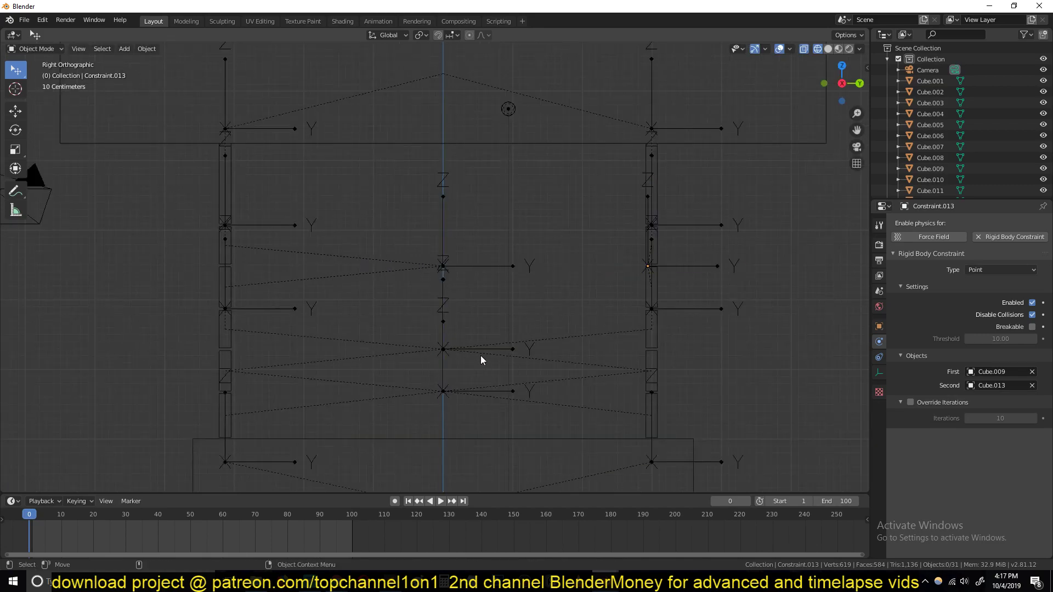
key("g")
key("y")
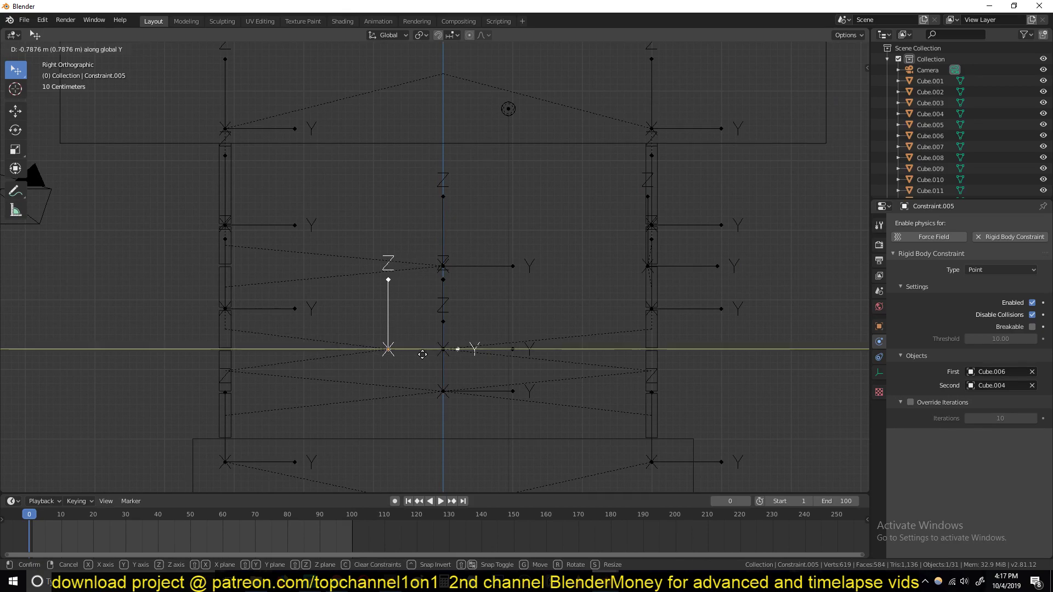
right_click(274, 360)
left_click(436, 353)
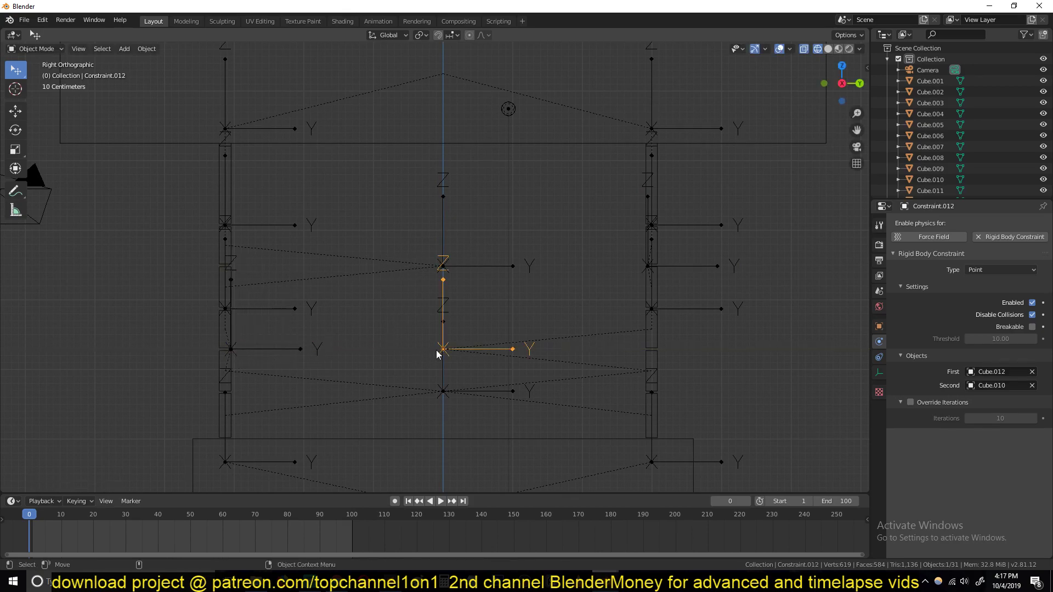
key("g")
key("y")
left_click(618, 362)
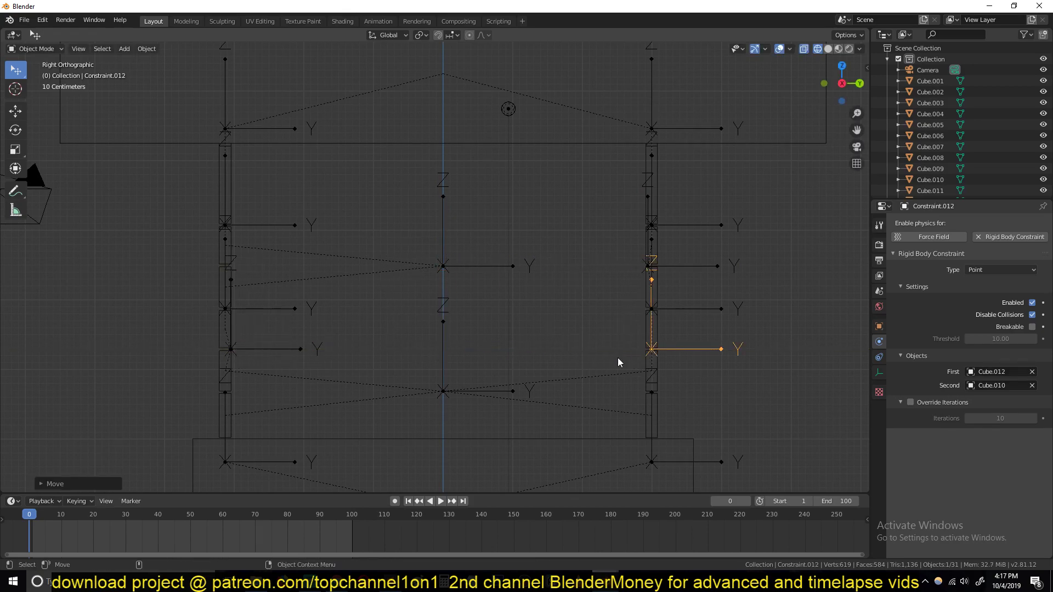
Step: Move the two overlapping lowest constraints on the centre line along Y, one onto each bar chain
left_click(442, 391)
key("g")
key("y")
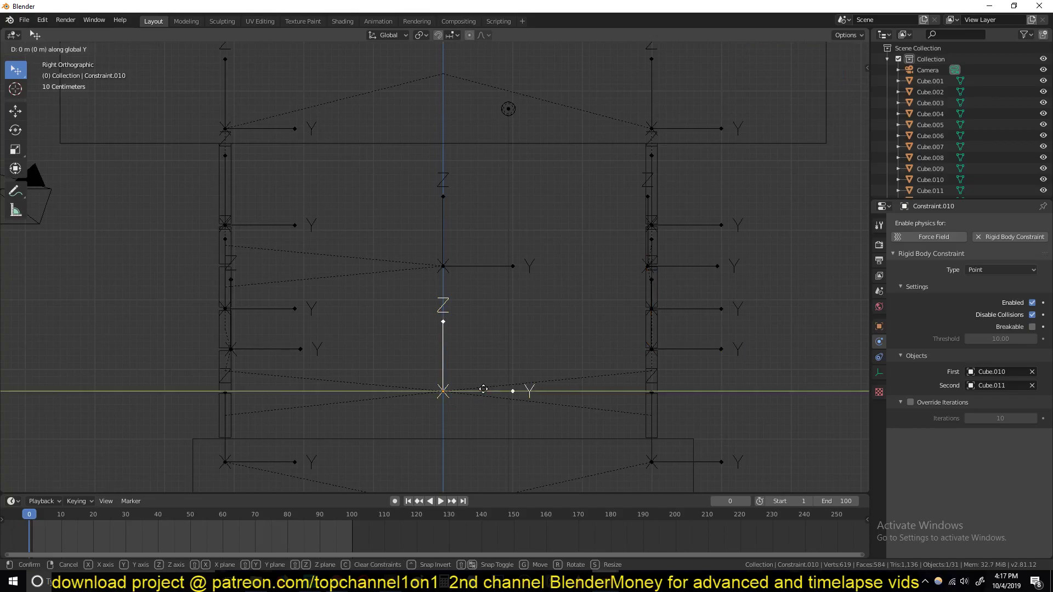
left_click(694, 397)
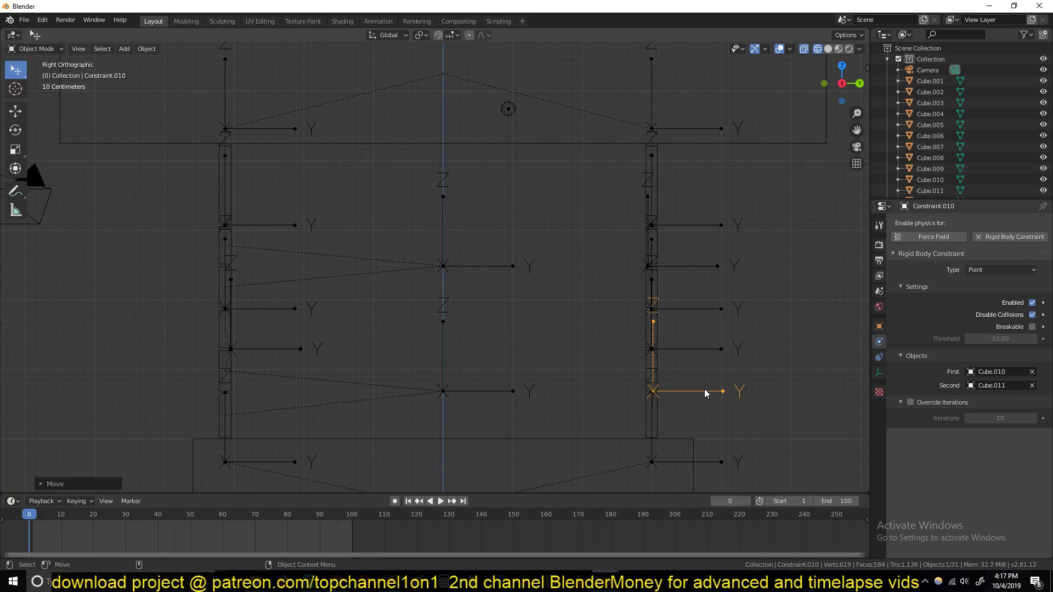
left_click(444, 392)
key("g")
key("y")
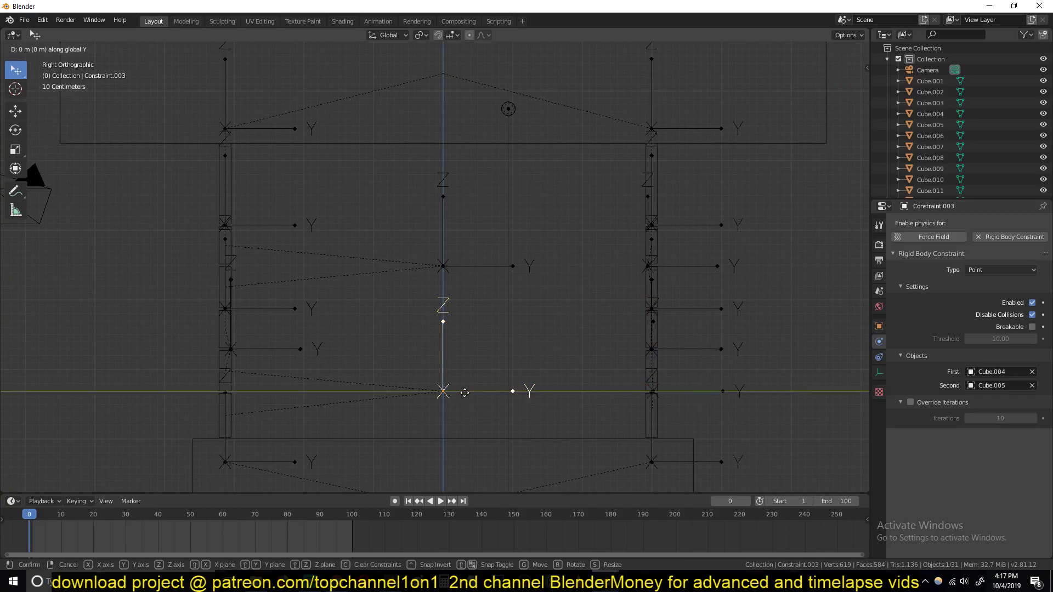
left_click(245, 393)
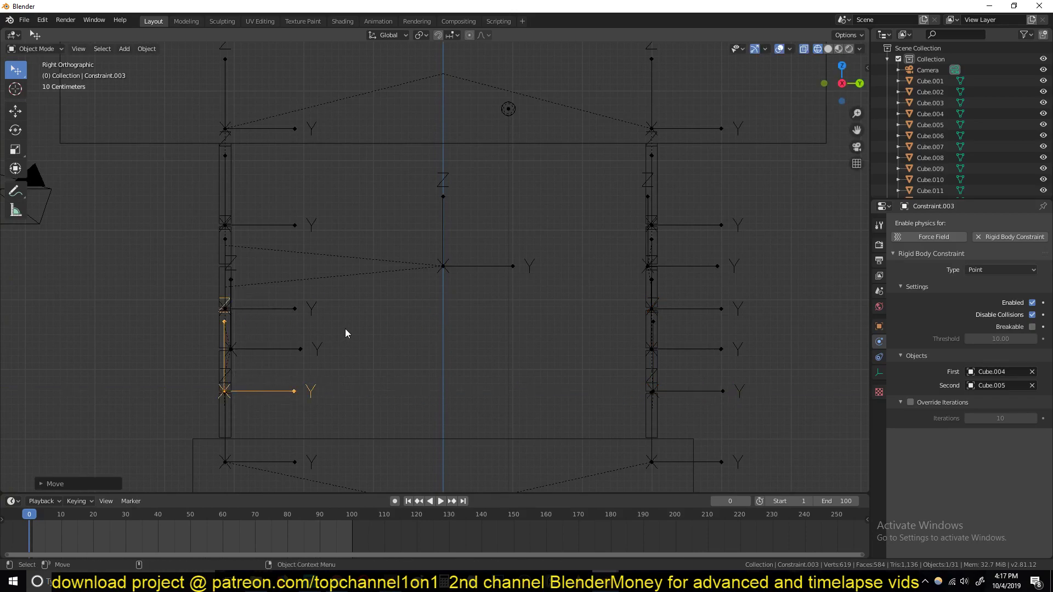
Step: In solid display, move the last centred constraint along negative Y onto the negative-Y bar chain, and deselect it
middle_click_drag(345, 328, 278, 351)
key("z")
left_click(364, 351)
middle_click_drag(508, 318, 541, 235)
left_click(477, 209)
middle_click_drag(476, 210, 480, 207)
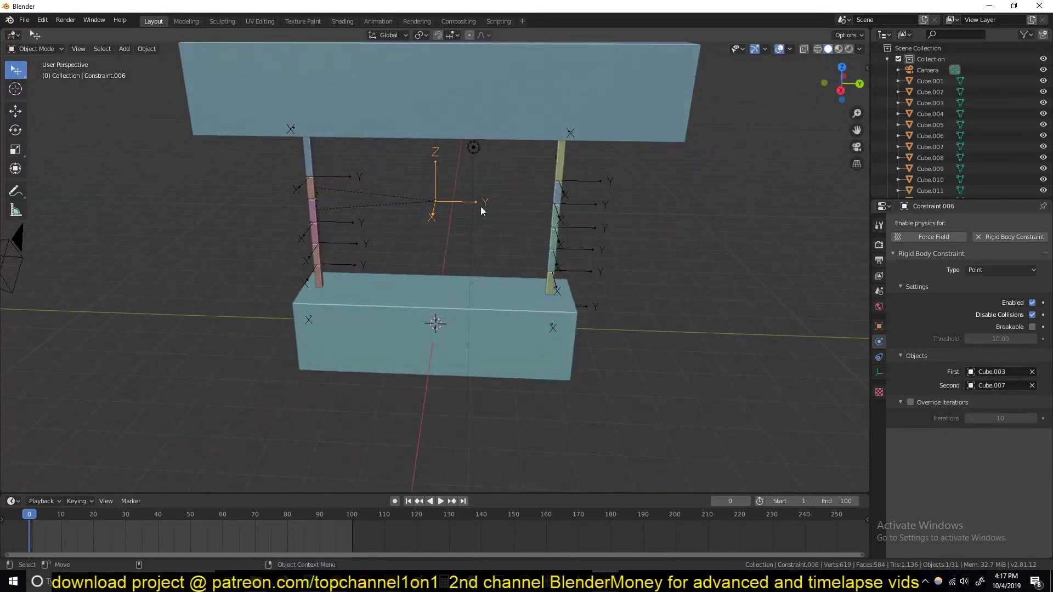
scroll(489, 226, "up", 5)
key("g")
key("y")
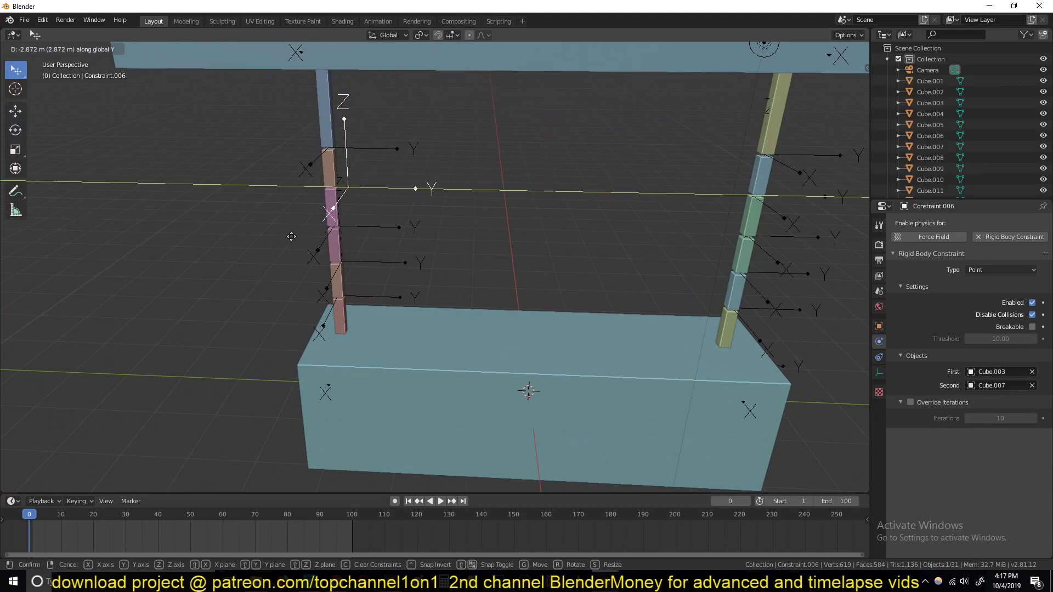
left_click(275, 239)
left_click(452, 249)
Step: Play the simulation and examine whether both bar chains hold the lower block
scroll(452, 249, "down", 4)
key("space")
middle_click_drag(453, 249, 551, 270)
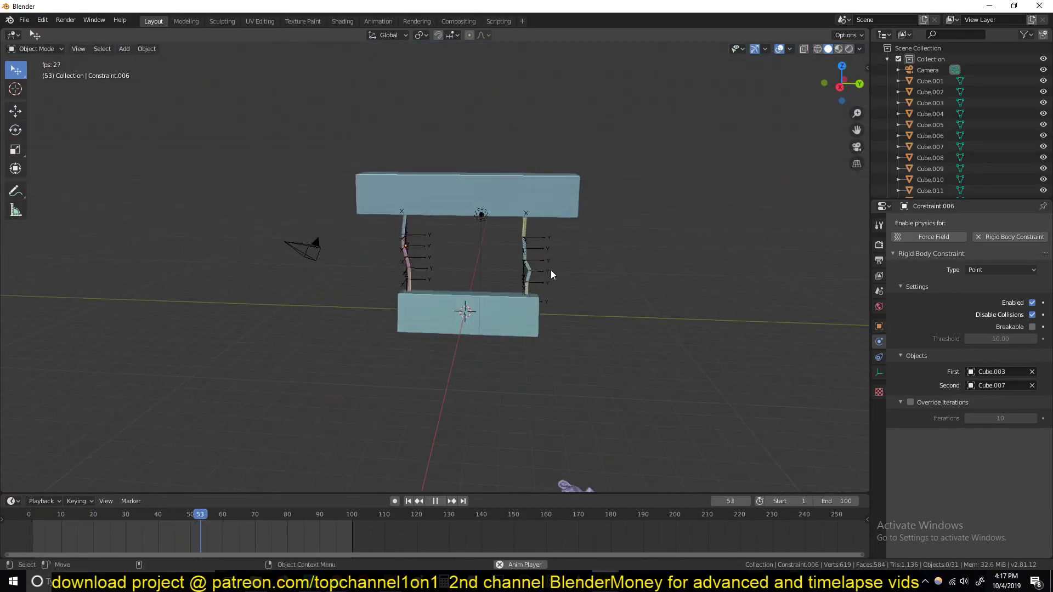
scroll(548, 267, "down", 4)
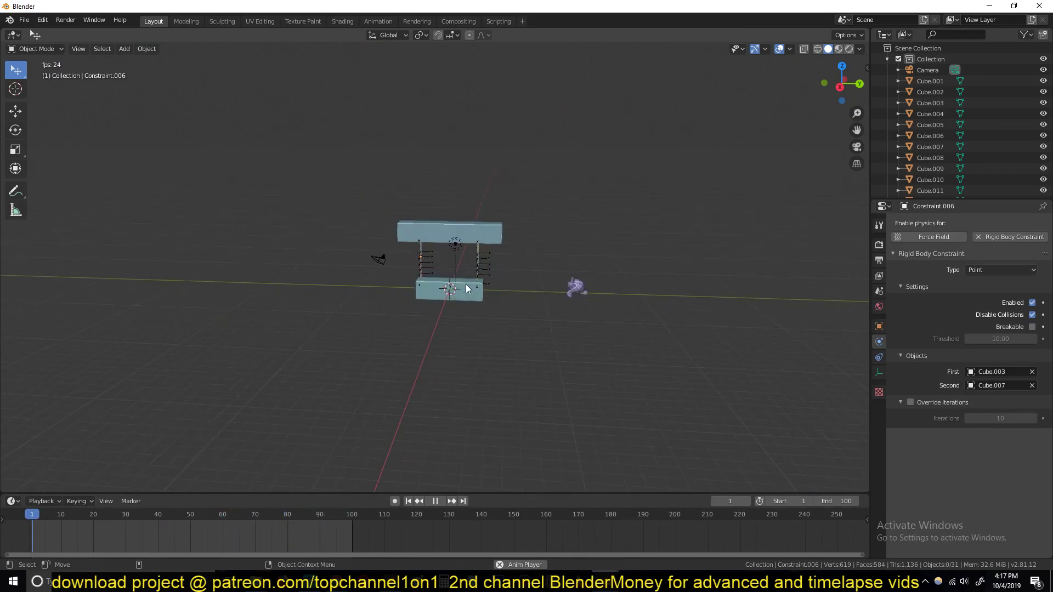
key("Escape")
Step: At frame 1, move the animated monkey along X well away from the sign and enable automatic keyframing
middle_click_drag(459, 291, 298, 323)
left_click(434, 367)
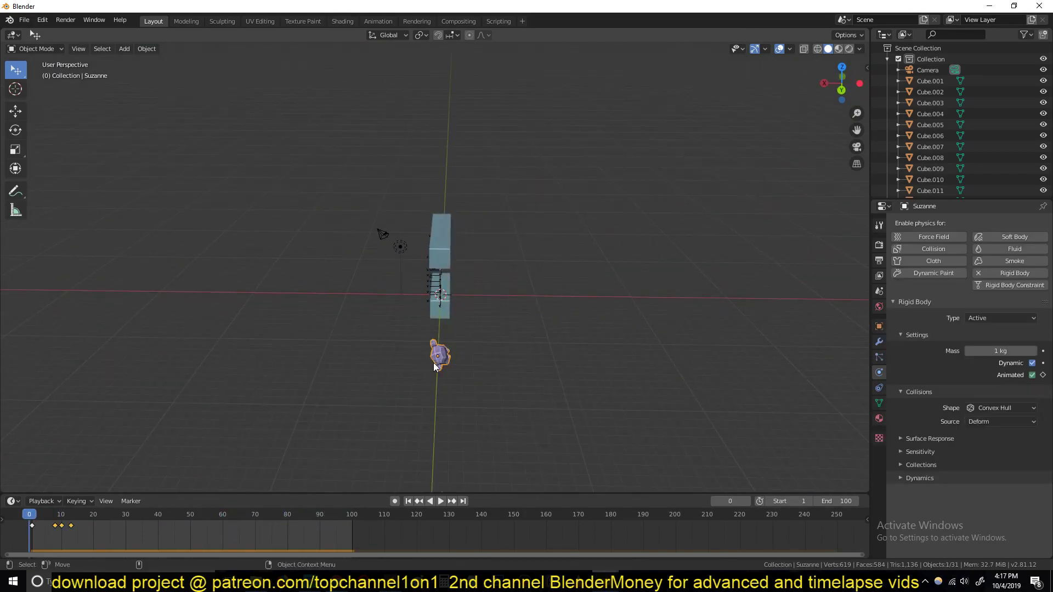
key("Right")
key("g")
key("x")
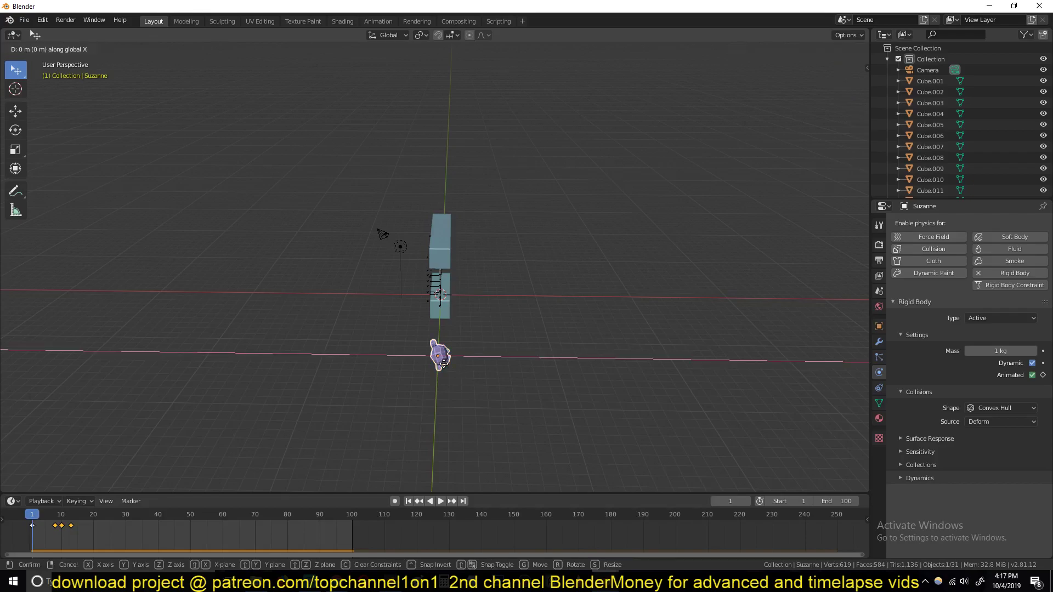
left_click(222, 356)
left_click(395, 501)
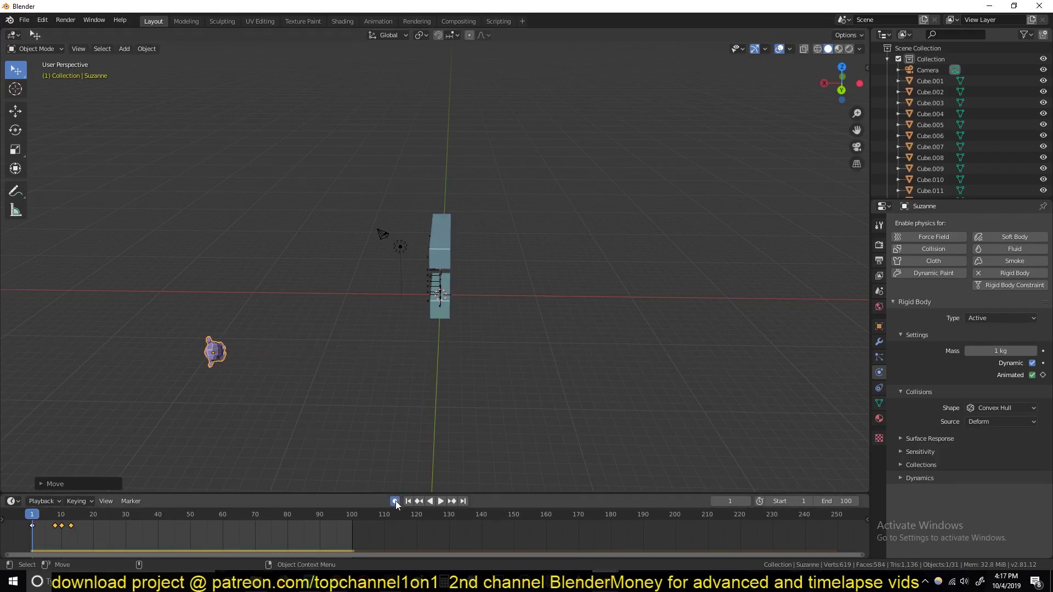
Step: Go to the monkey's last keyframe at frame 13 and adjust its position along X beside the lower block
middle_click_drag(289, 285, 438, 293)
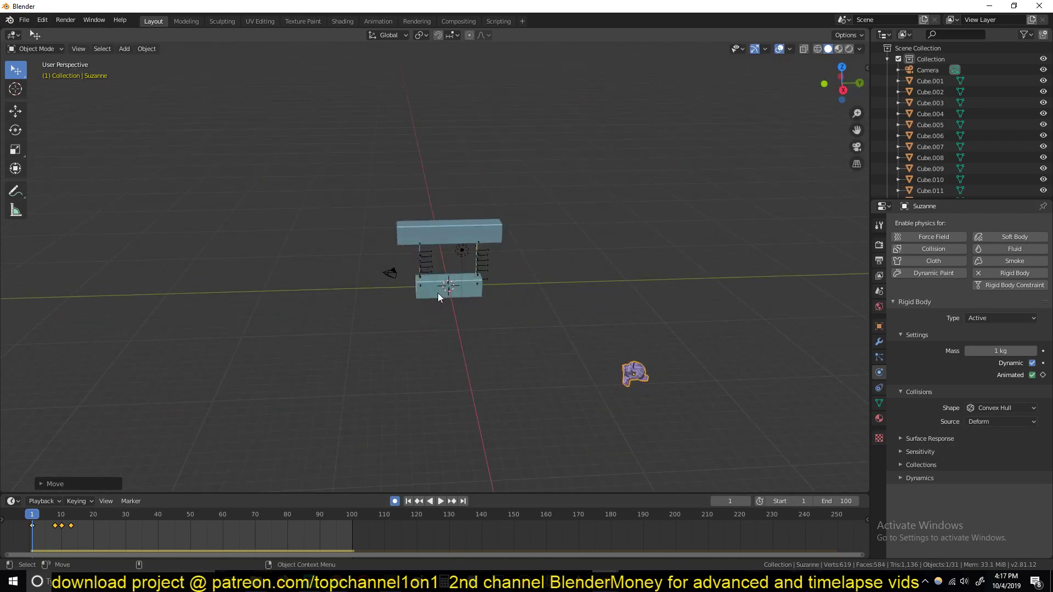
key("Up")
key("Up")
key("Up")
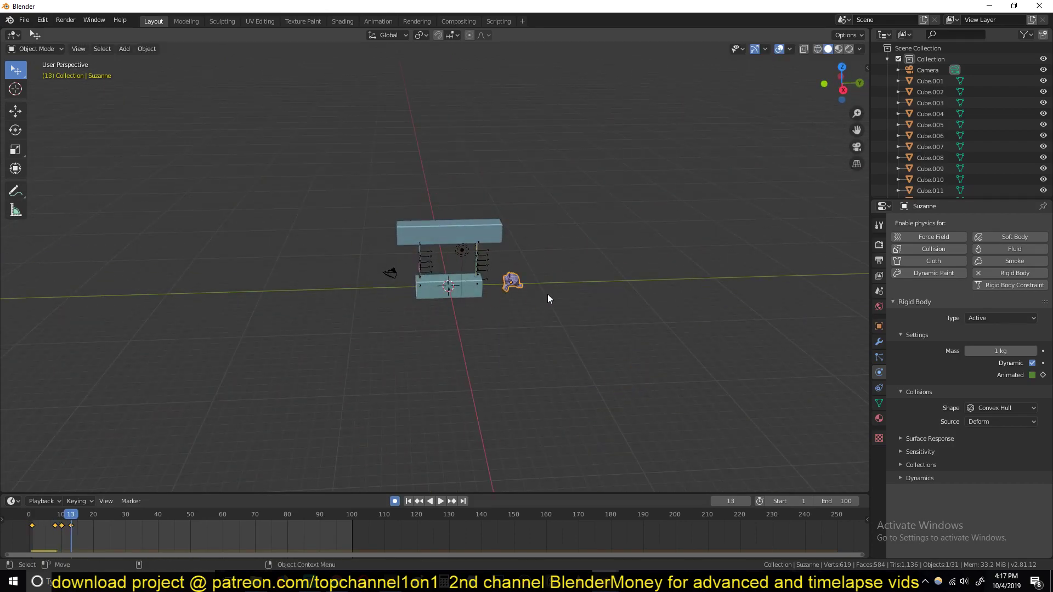
key("g")
key("x")
left_click(482, 302)
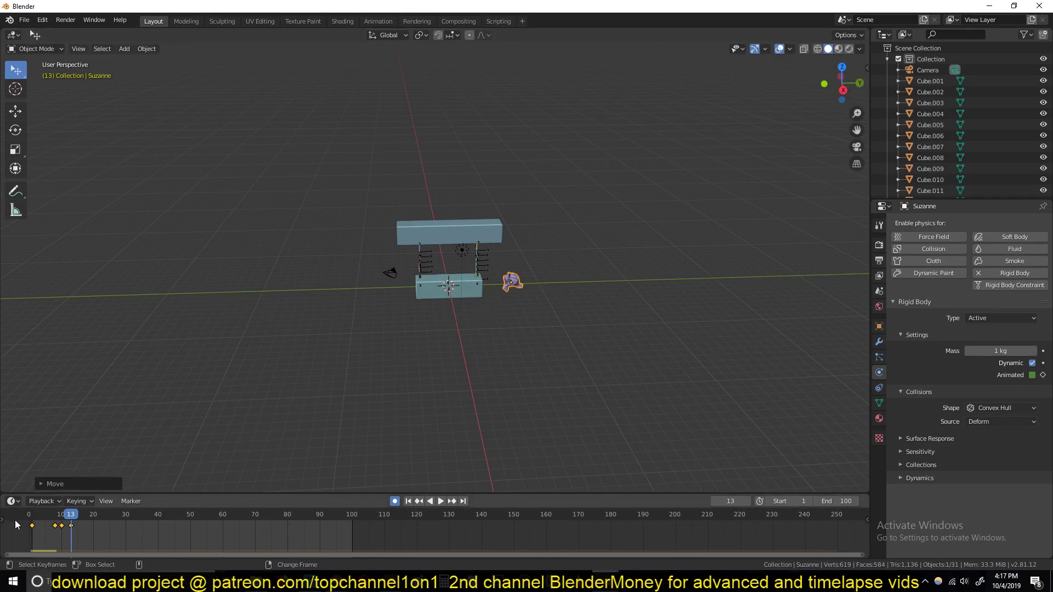
Step: Play the simulation from frame 1, deselect everything, and examine how the lower block swings on its chains after the impact
left_click(34, 514)
key("space")
middle_click_drag(271, 346, 412, 326)
key("a")
key("alt+a")
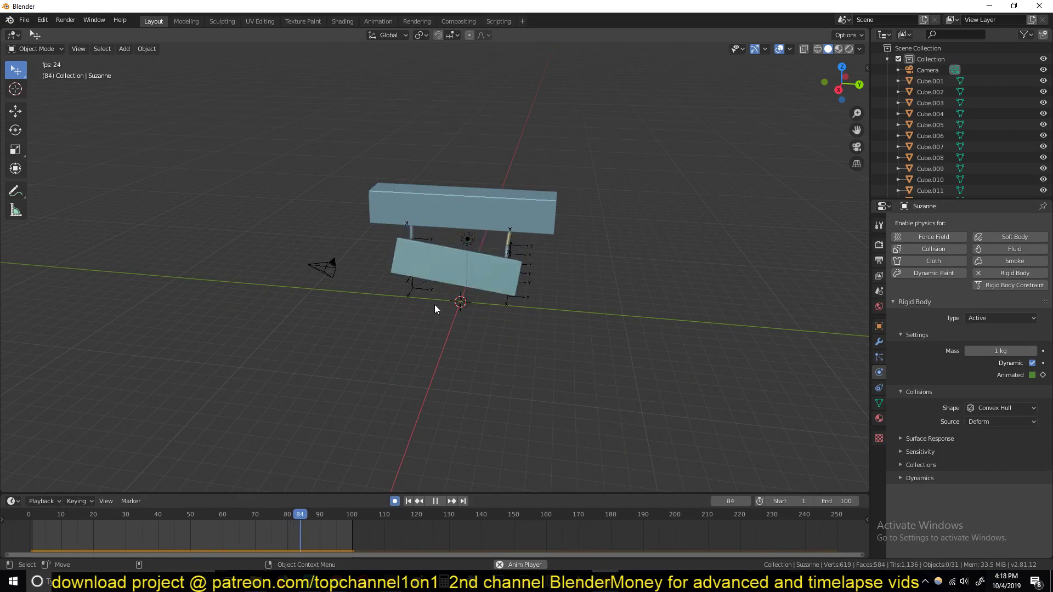
Step: Switch to the medieval wooden sign1.blend scene, select the rope loops around the bars, and play its simulation
left_click(514, 532)
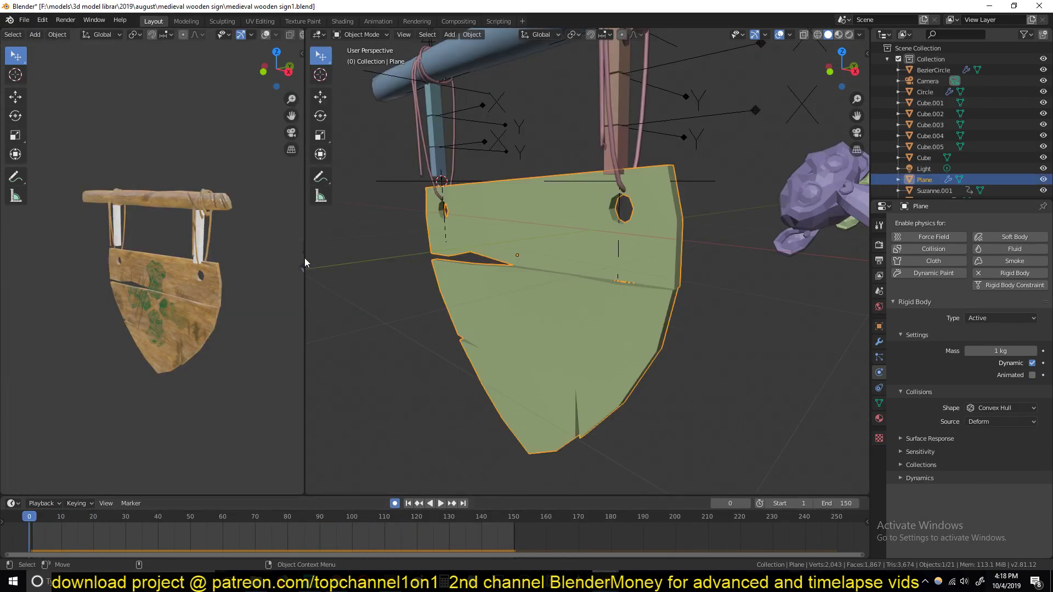
left_click(434, 190)
middle_click_drag(429, 213, 436, 268)
scroll(512, 269, "down", 5)
key("space")
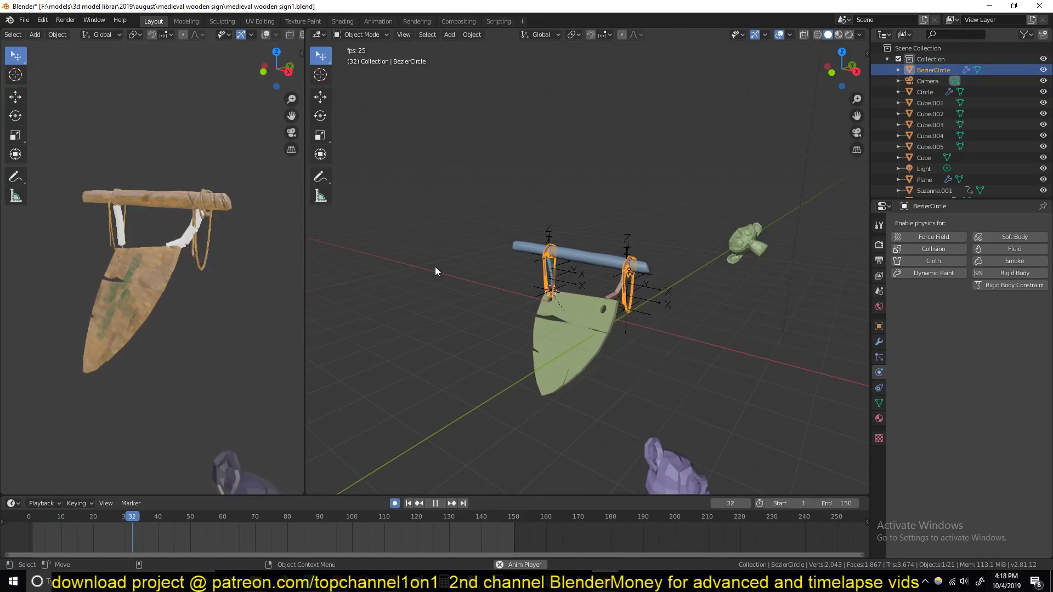